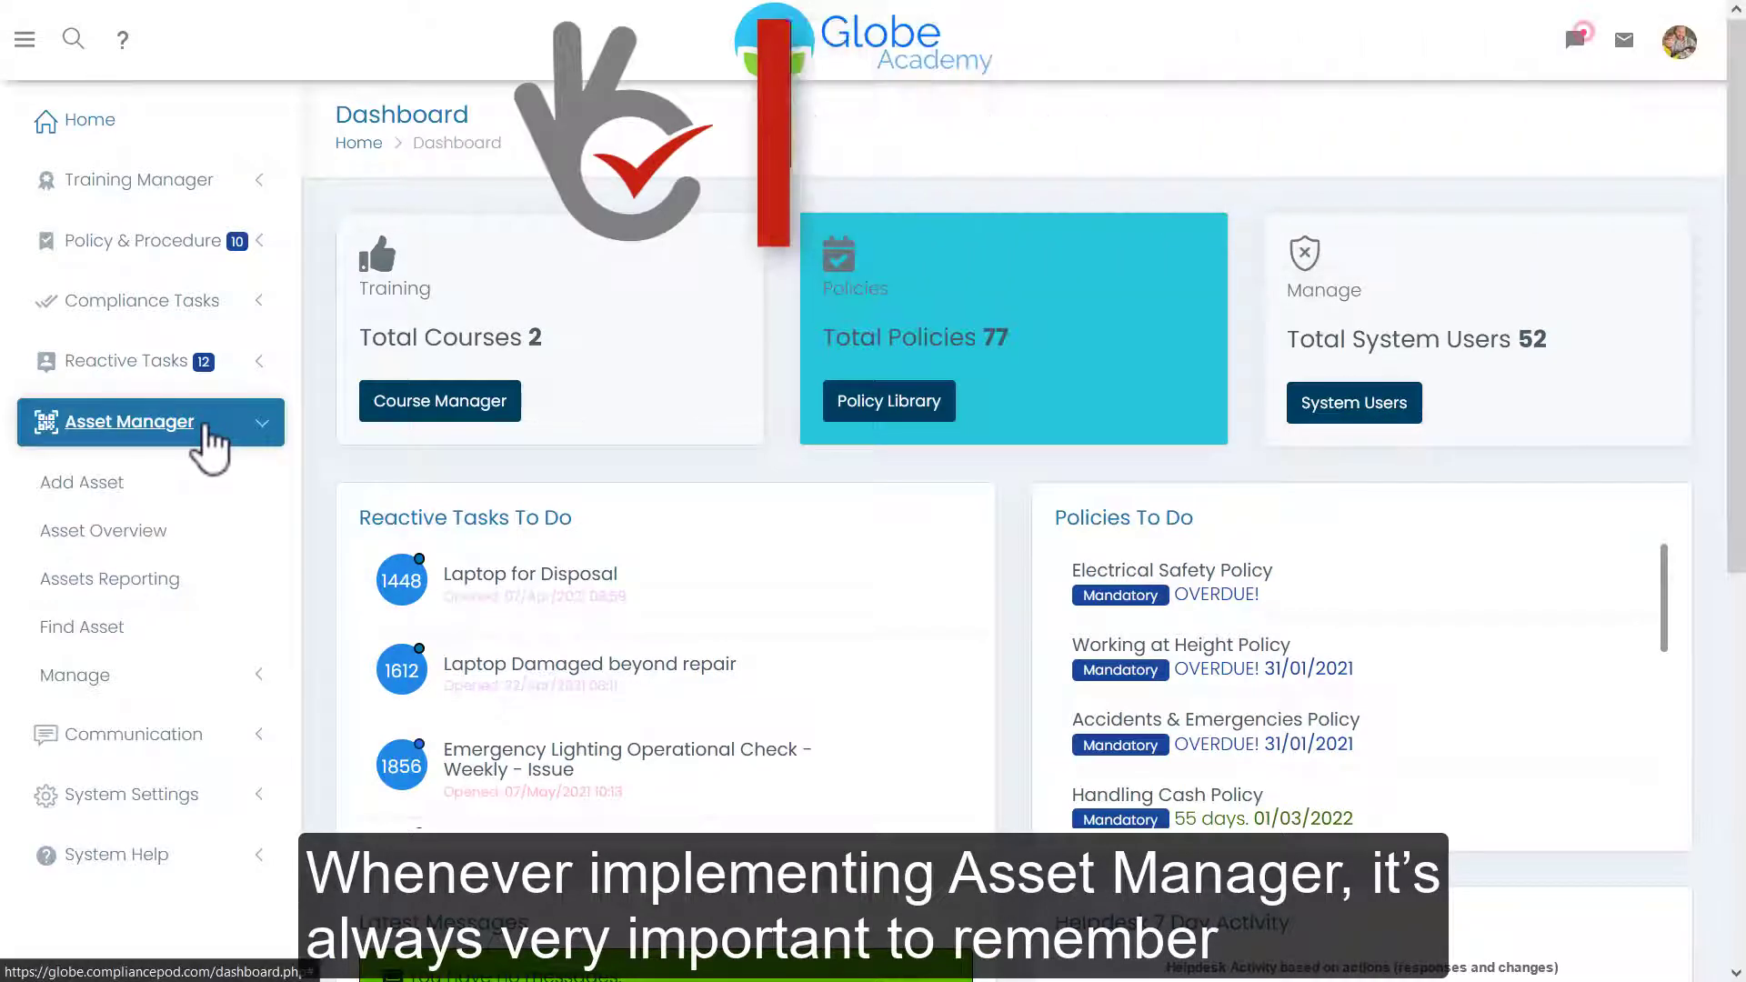
Open the Disposals category in asset reporting and run the "IT / Disposals Done in 2021" report.
{"action": "left_click", "coordinate": [168, 593]}
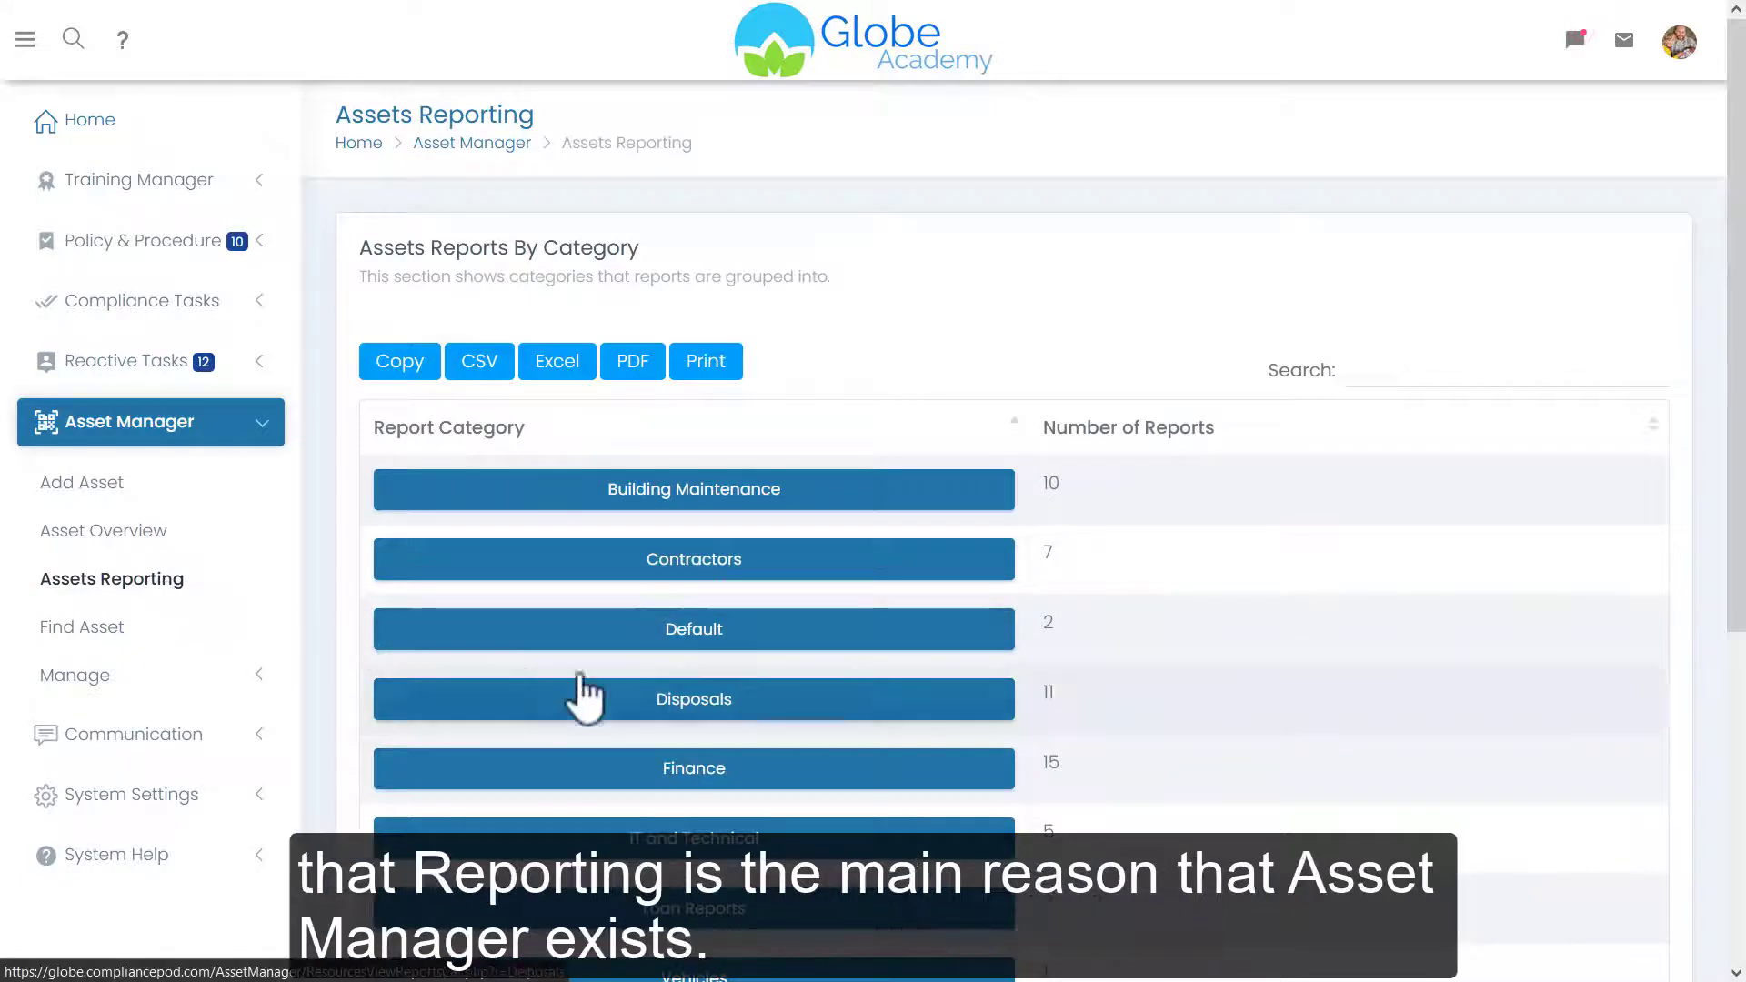
{"action": "left_click", "coordinate": [712, 702]}
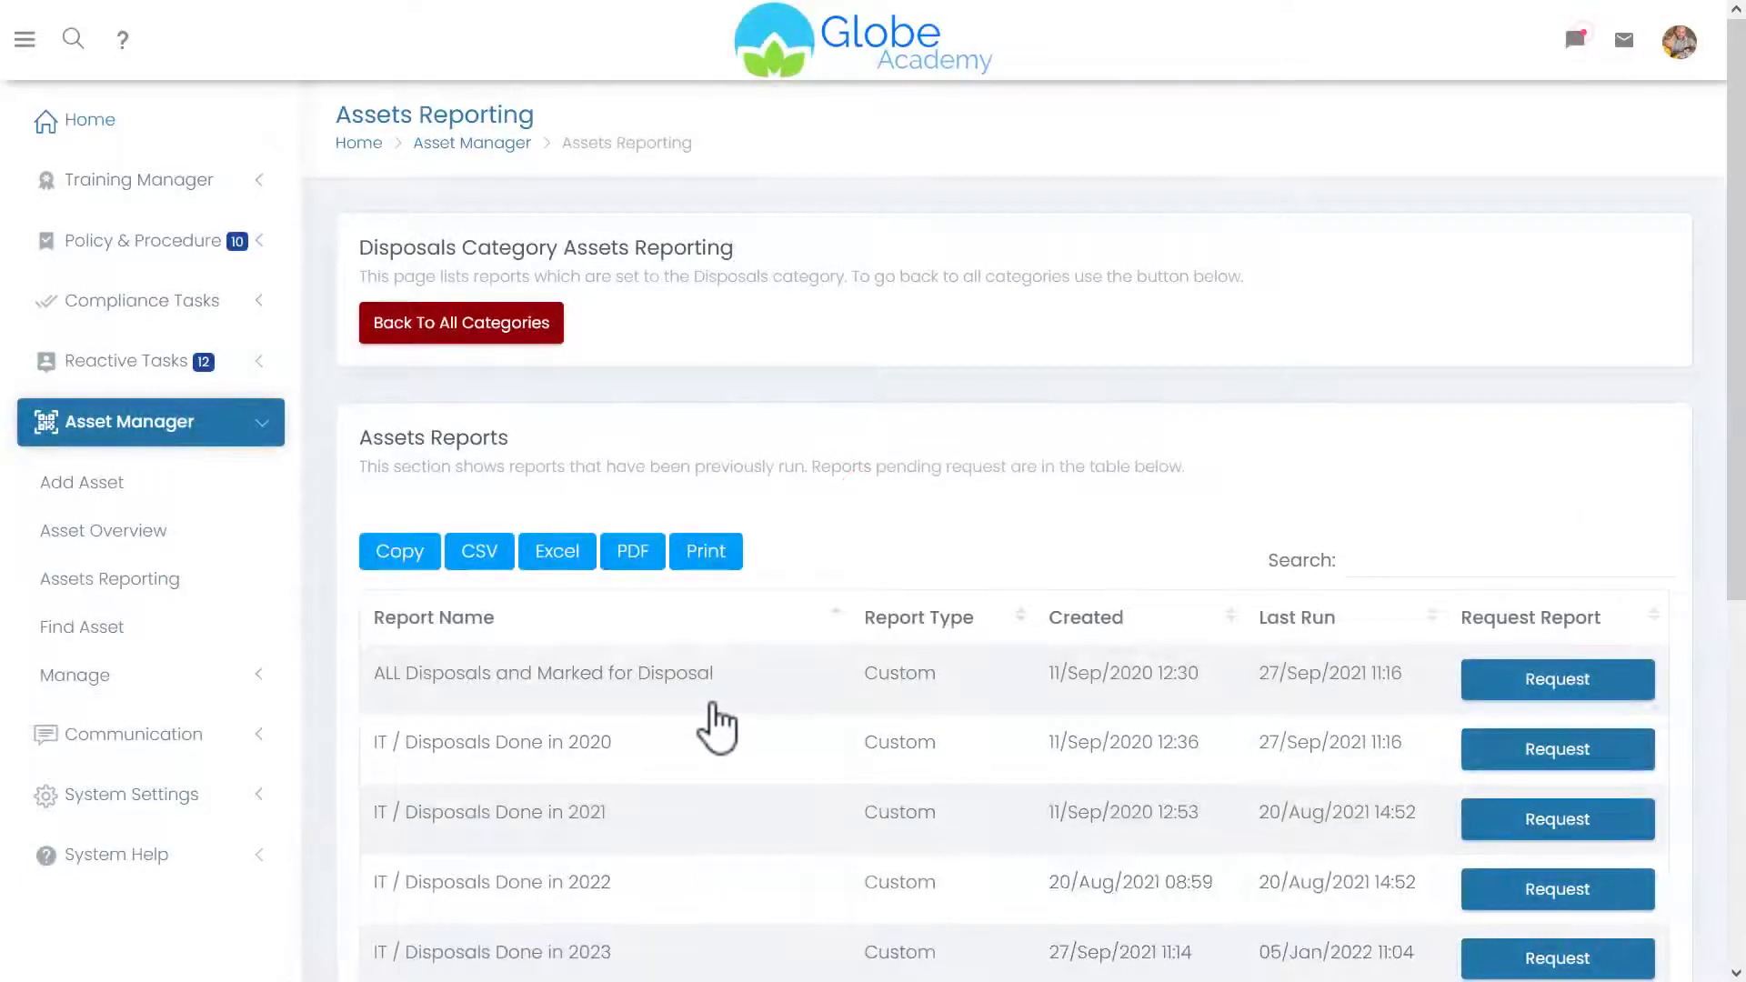
{"action": "left_click_drag", "start_coordinate": [1737, 395], "coordinate": [1741, 597]}
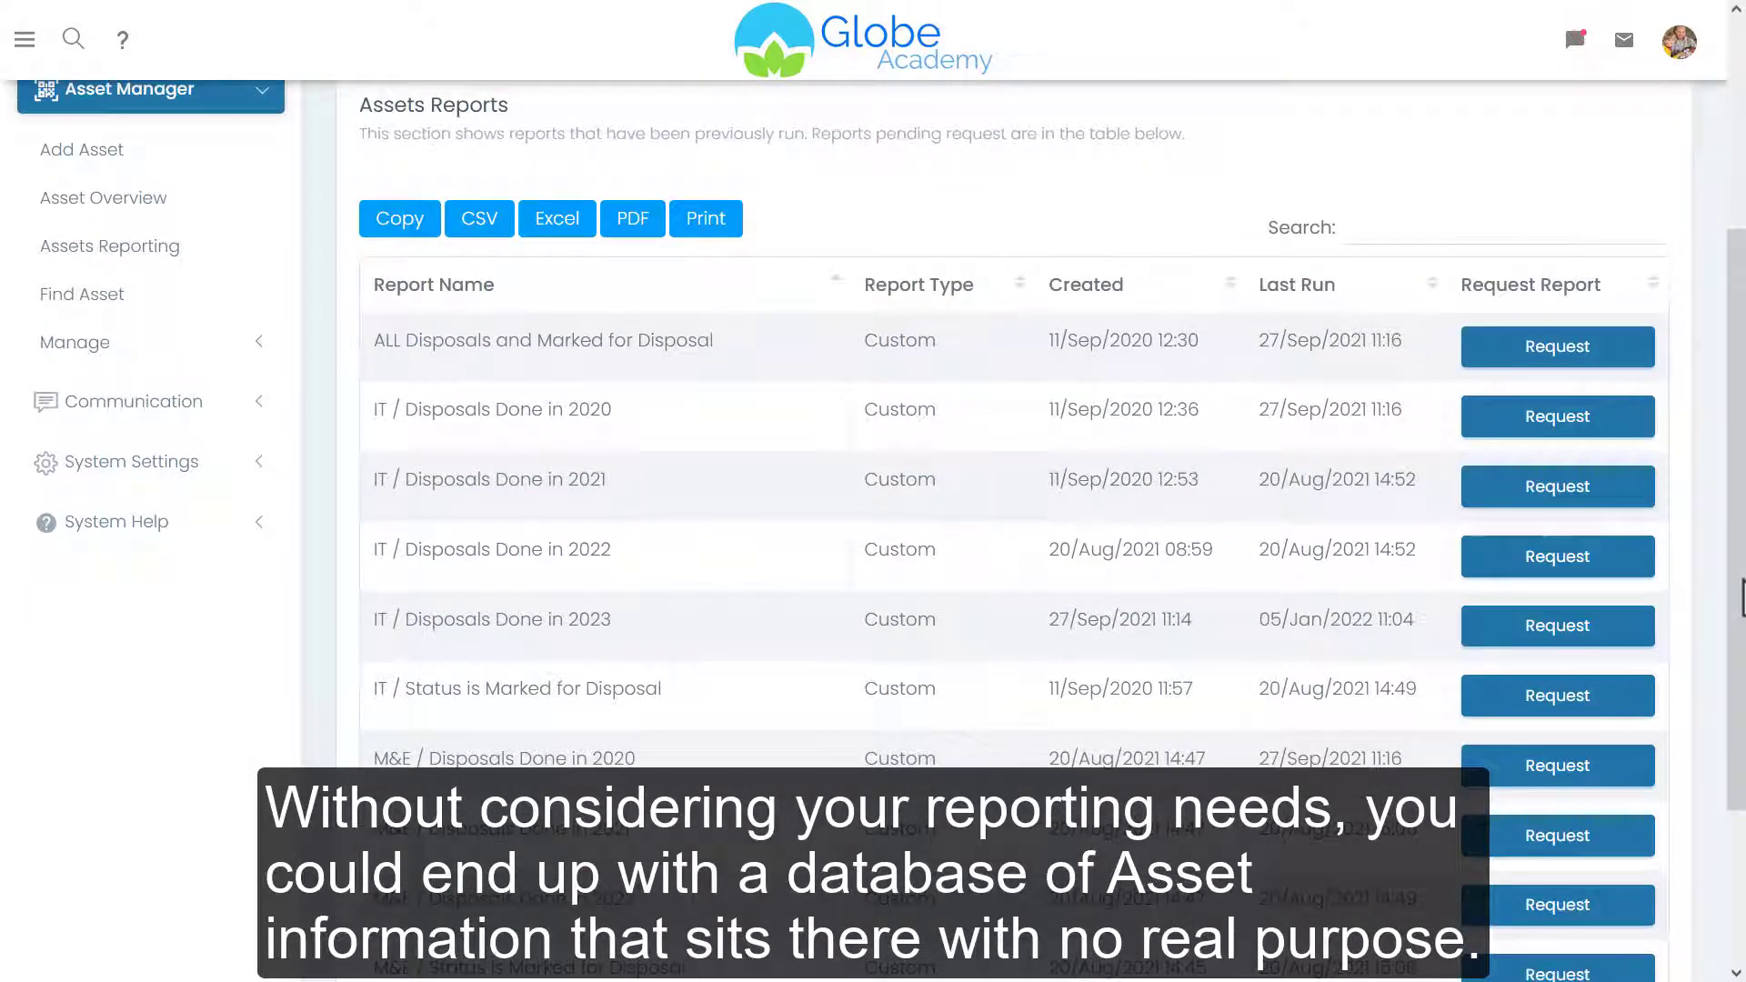
{"action": "left_click", "coordinate": [1581, 492]}
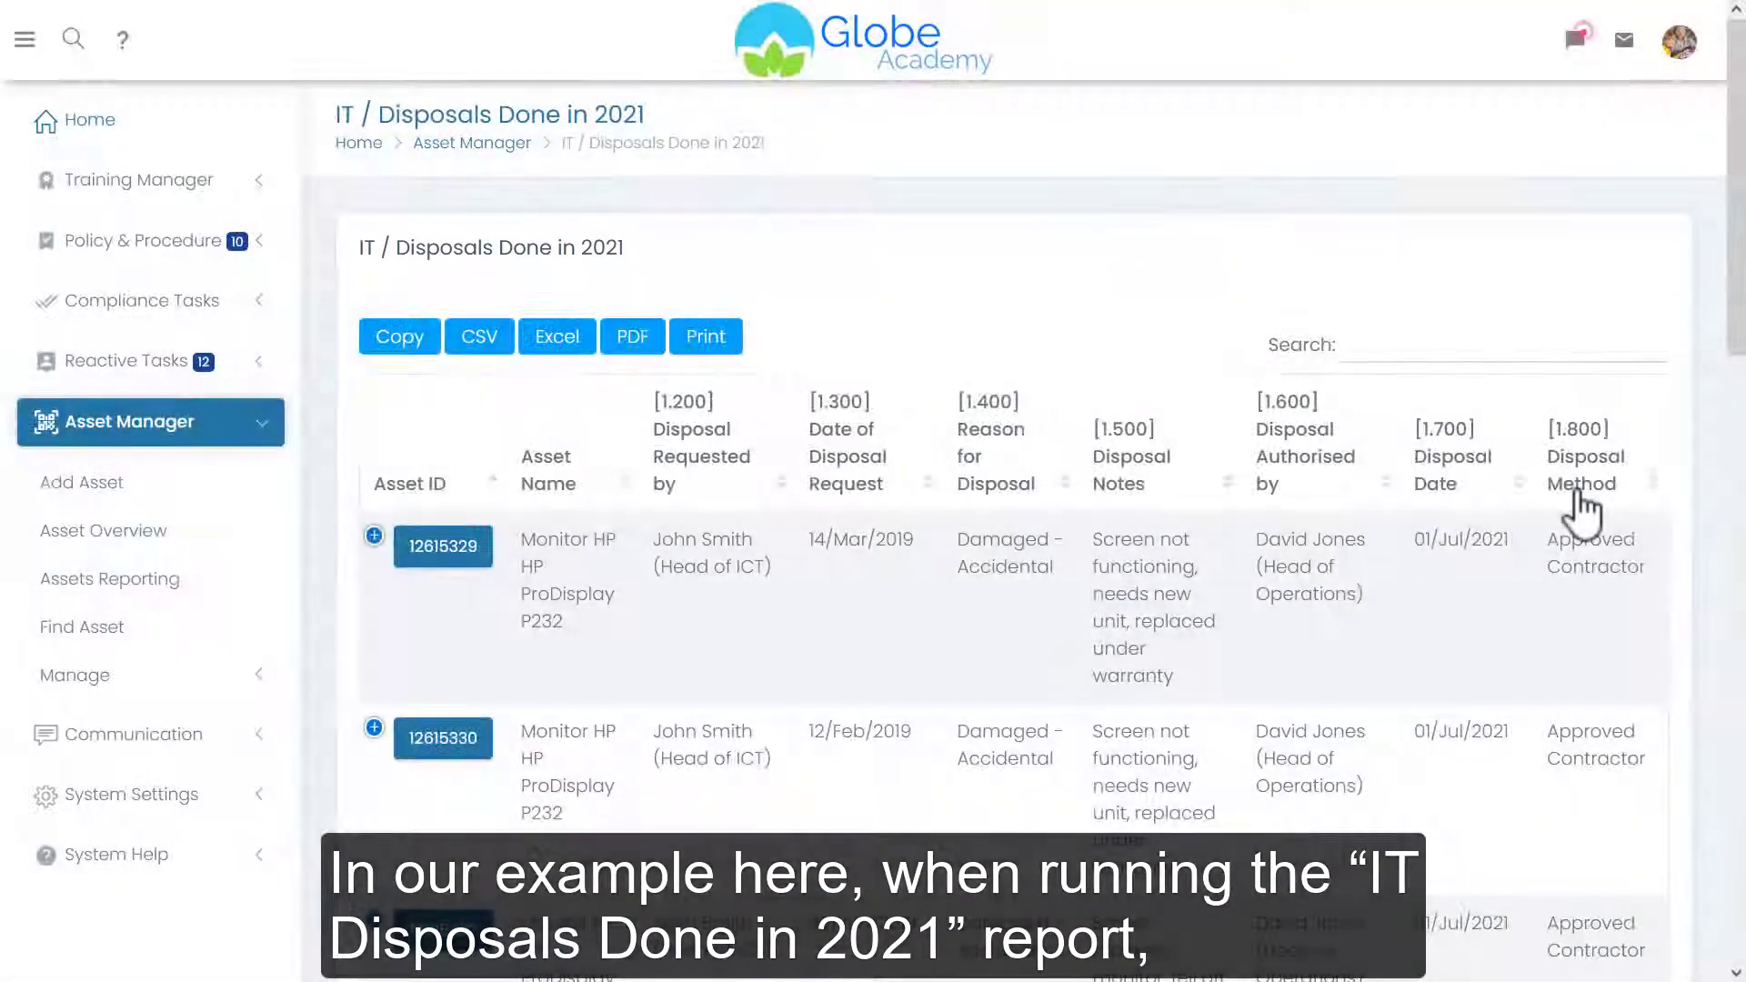
Export the disposals report to Excel, look over the exported spreadsheet and close it.
{"action": "left_click_drag", "start_coordinate": [1737, 327], "coordinate": [1718, 376]}
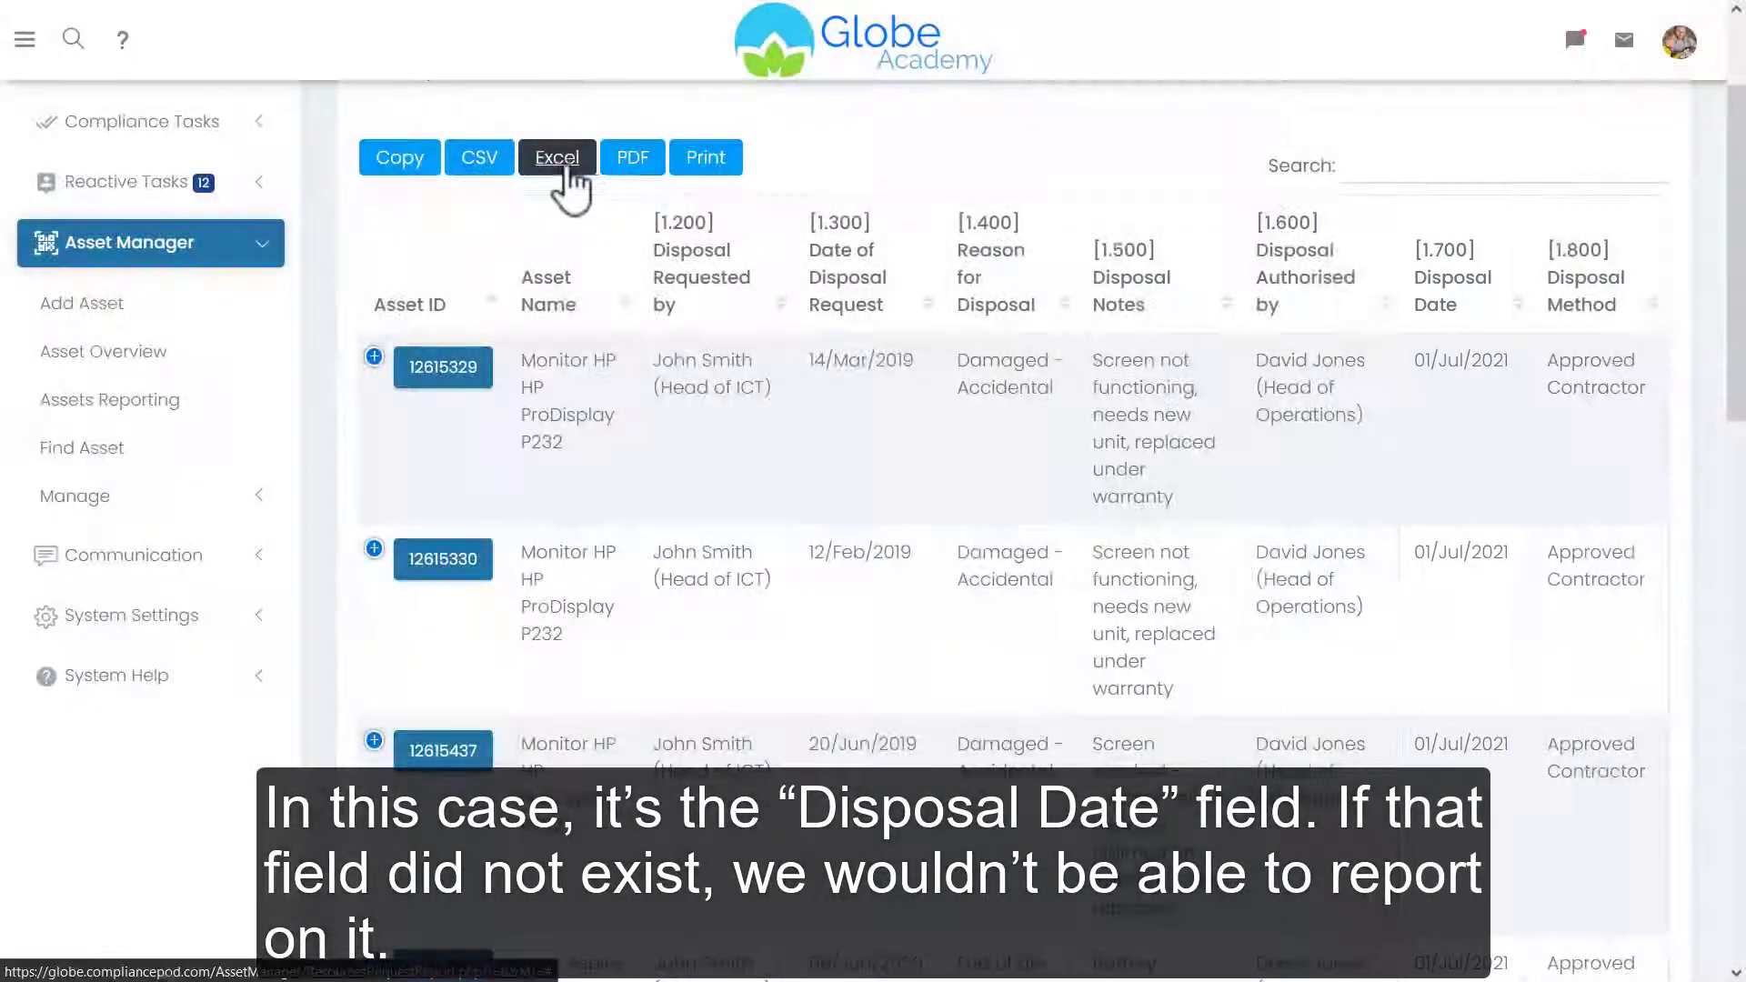
{"action": "left_click", "coordinate": [557, 158]}
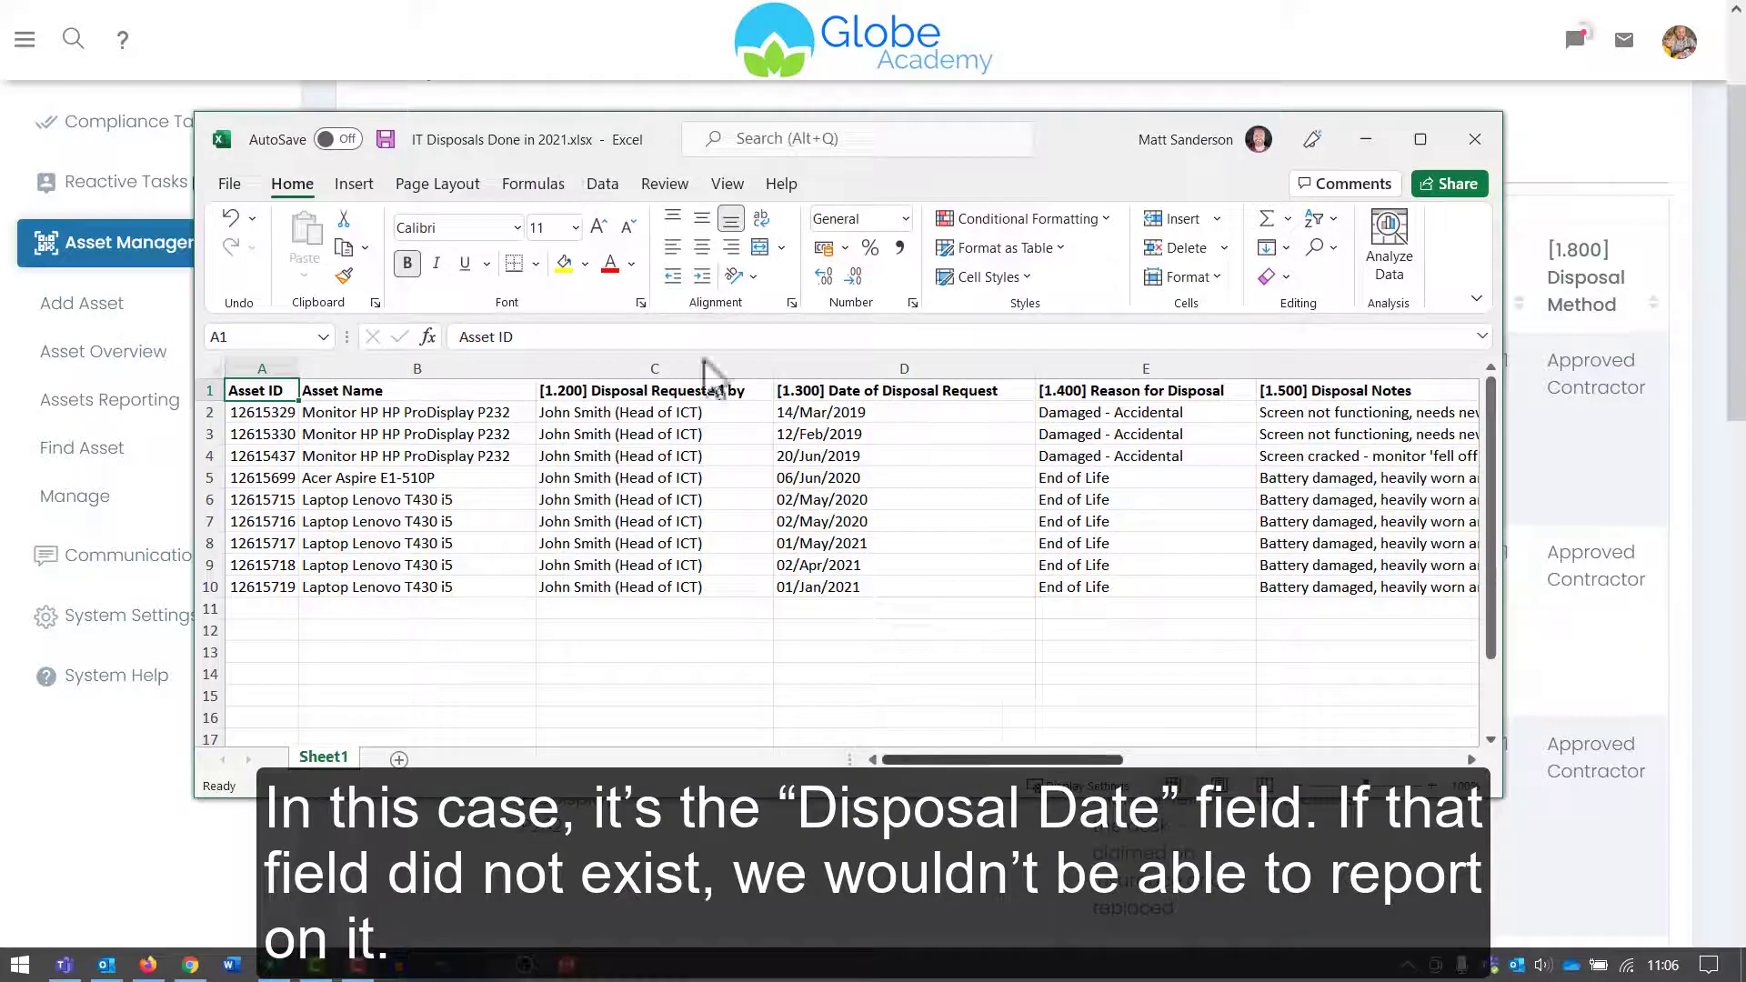
{"action": "mouse_move", "coordinate": [1016, 762]}
{"action": "left_mouse_down"}
{"action": "mouse_move", "coordinate": [1213, 764]}
{"action": "mouse_move", "coordinate": [988, 765]}
{"action": "left_mouse_up"}
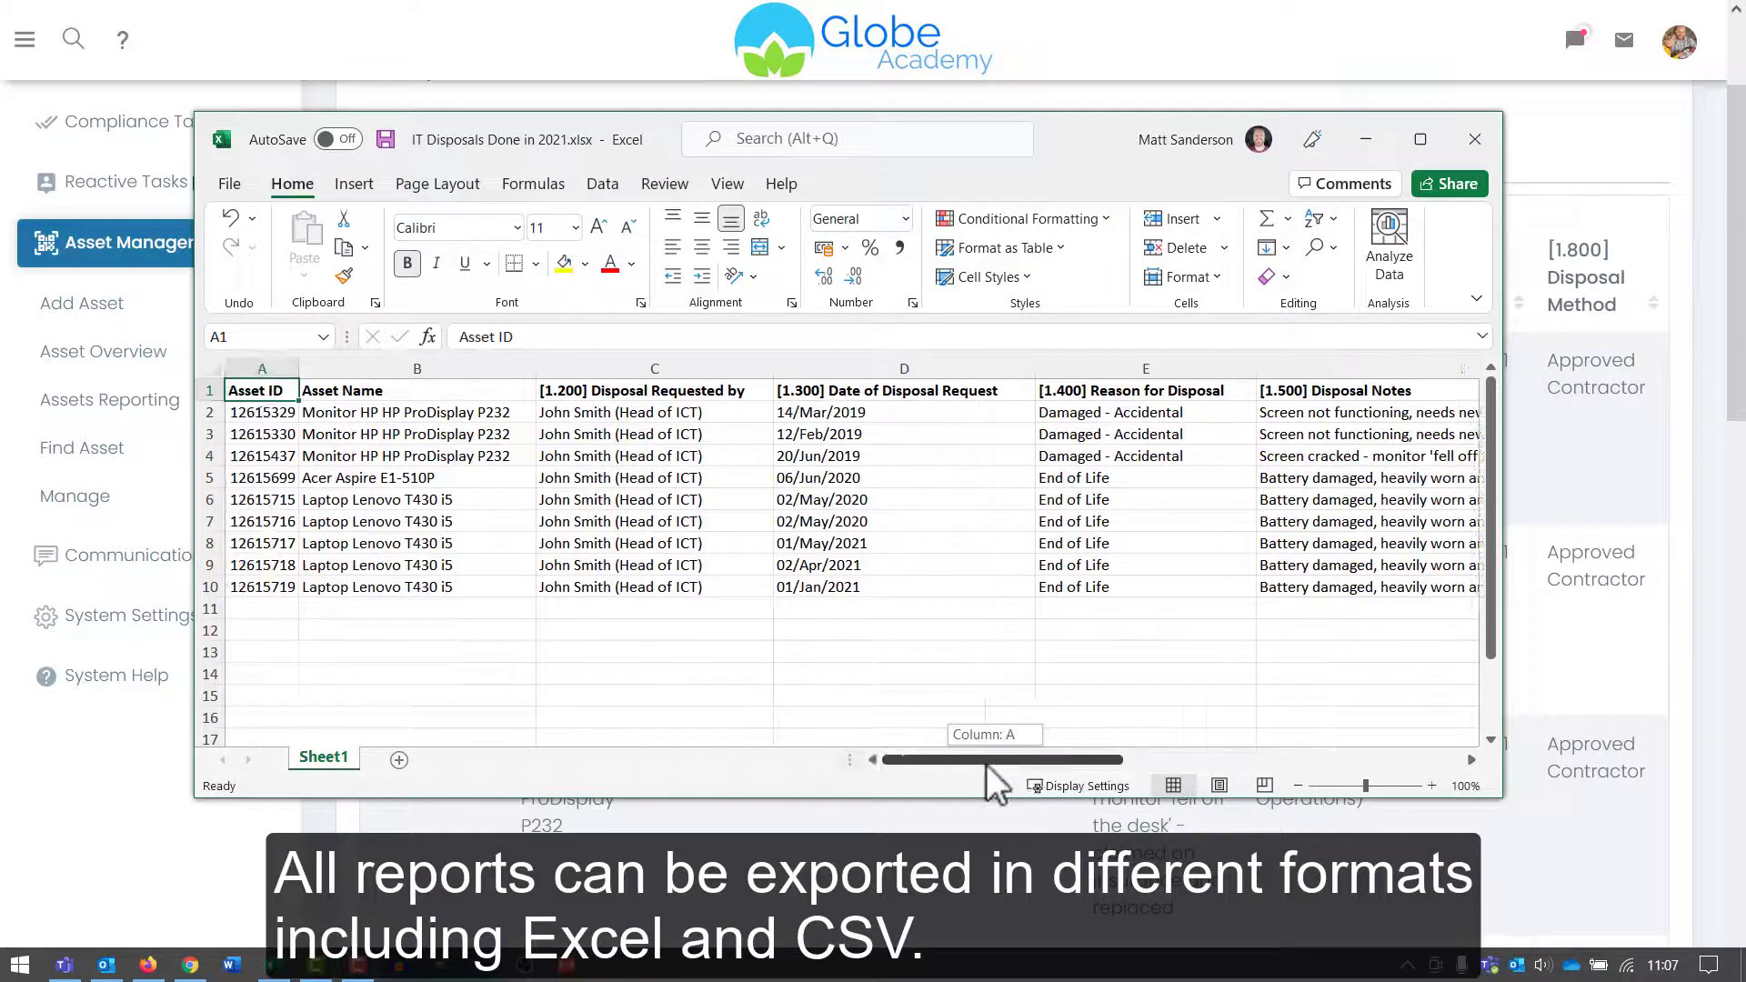
{"action": "left_click", "coordinate": [1476, 135]}
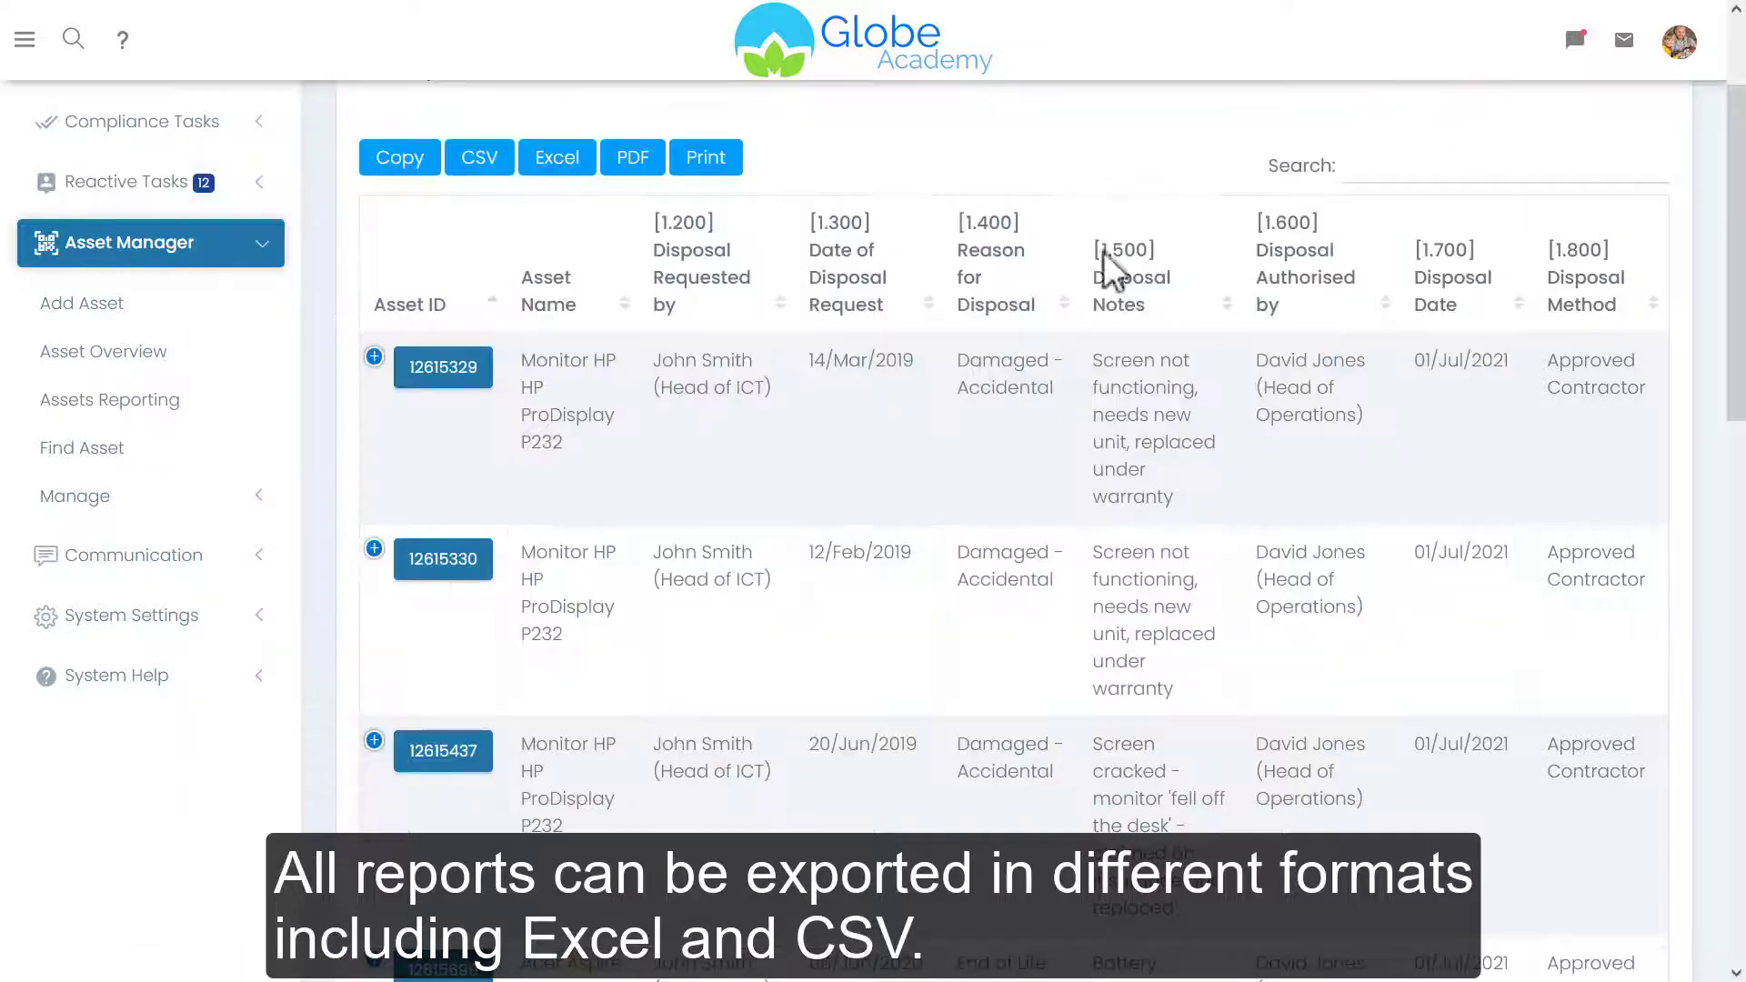
In Asset Manager's report management, add a new asset report with type Custom and category Finance.
{"action": "left_click", "coordinate": [231, 498]}
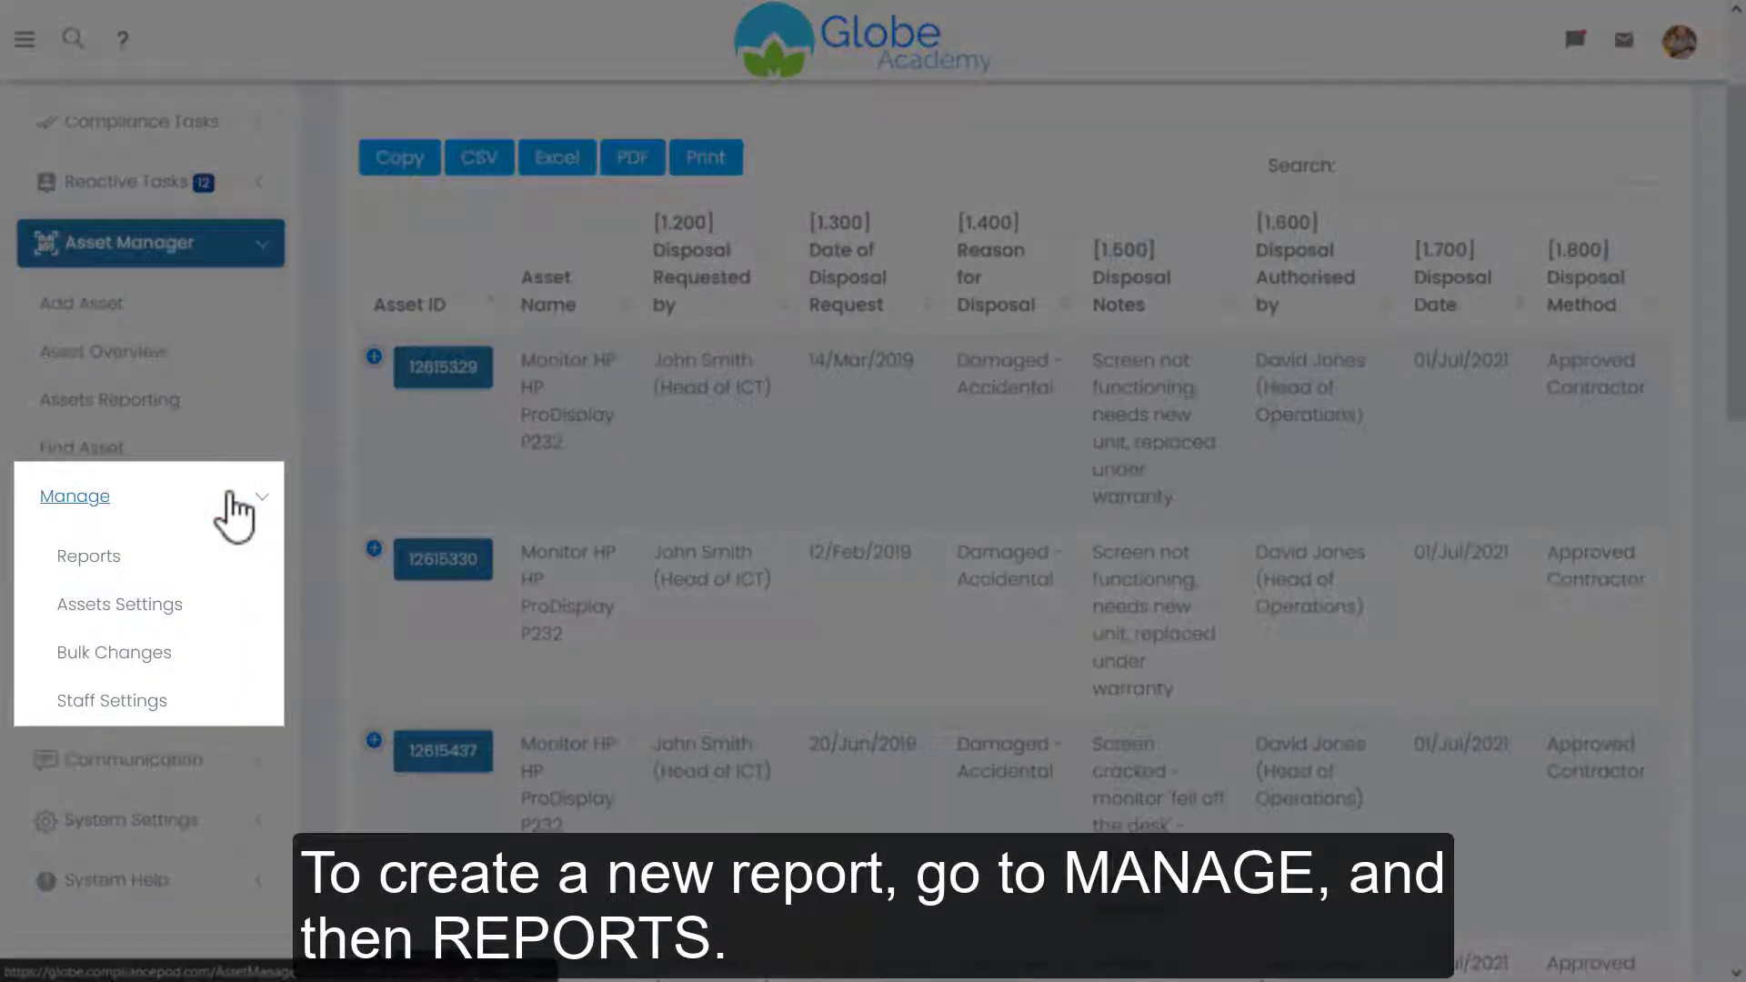
{"action": "left_click", "coordinate": [92, 558]}
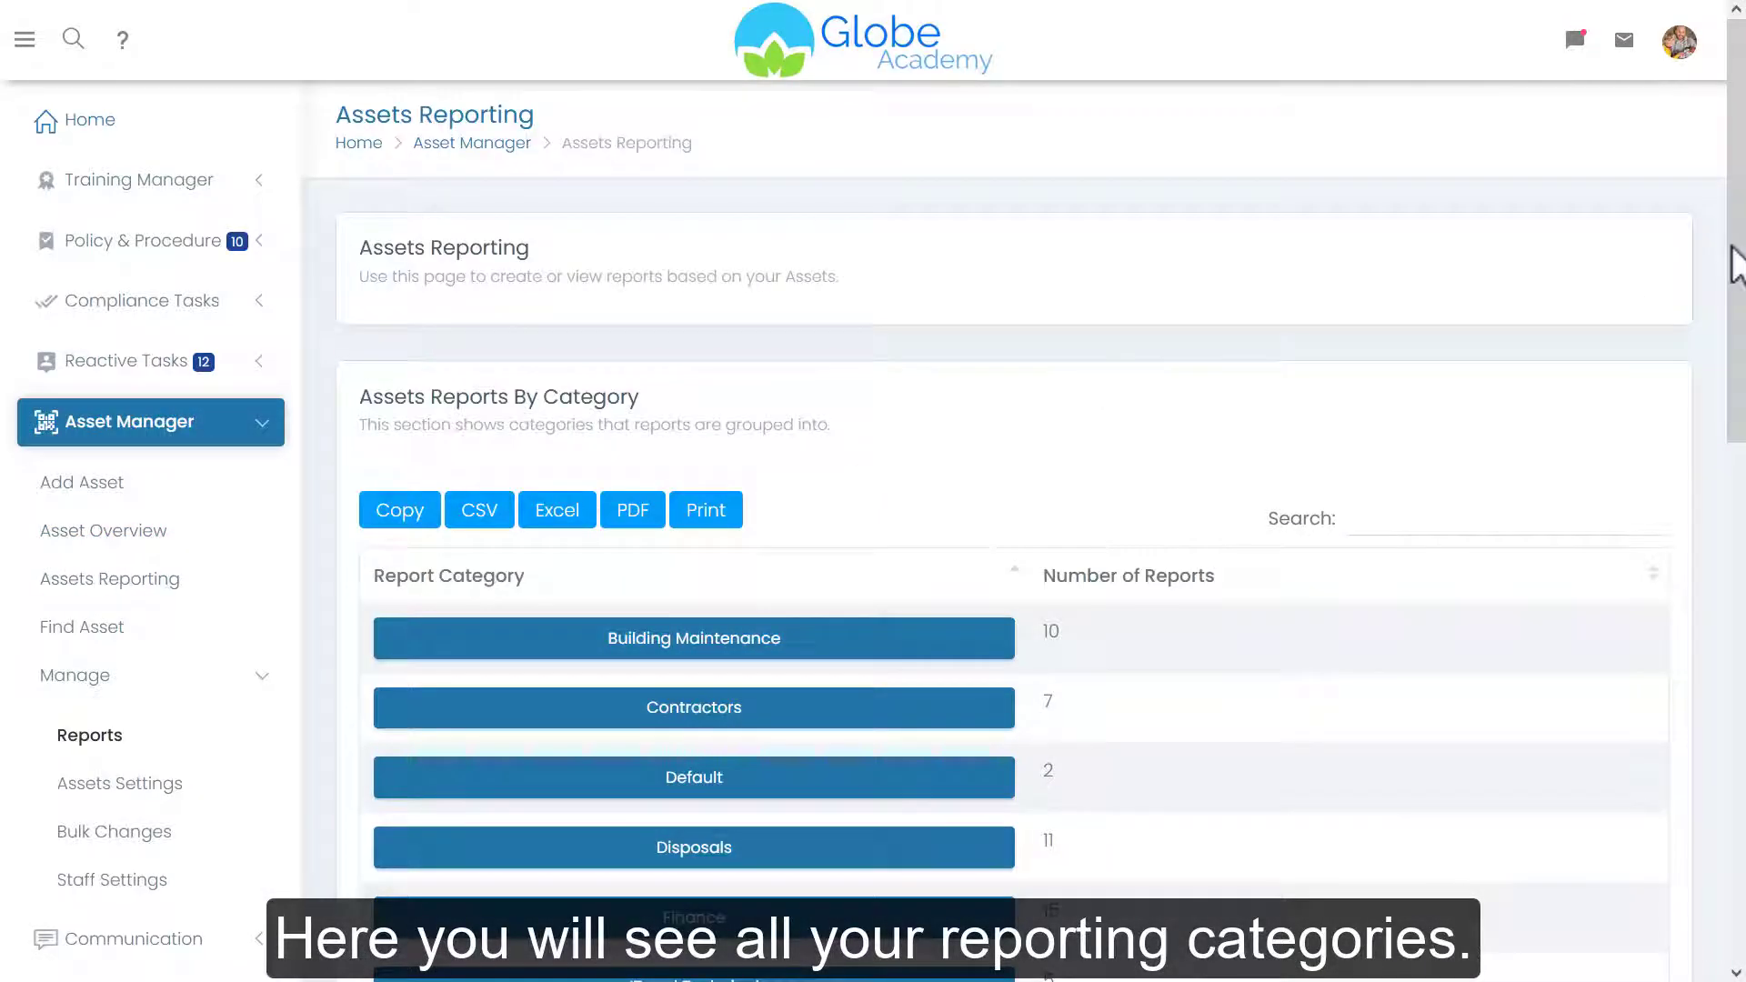
{"action": "left_click_drag", "start_coordinate": [1732, 259], "coordinate": [1705, 745]}
{"action": "scroll", "coordinate": [1697, 732], "scroll_direction": "down", "scroll_amount": 1}
{"action": "left_click", "coordinate": [744, 621]}
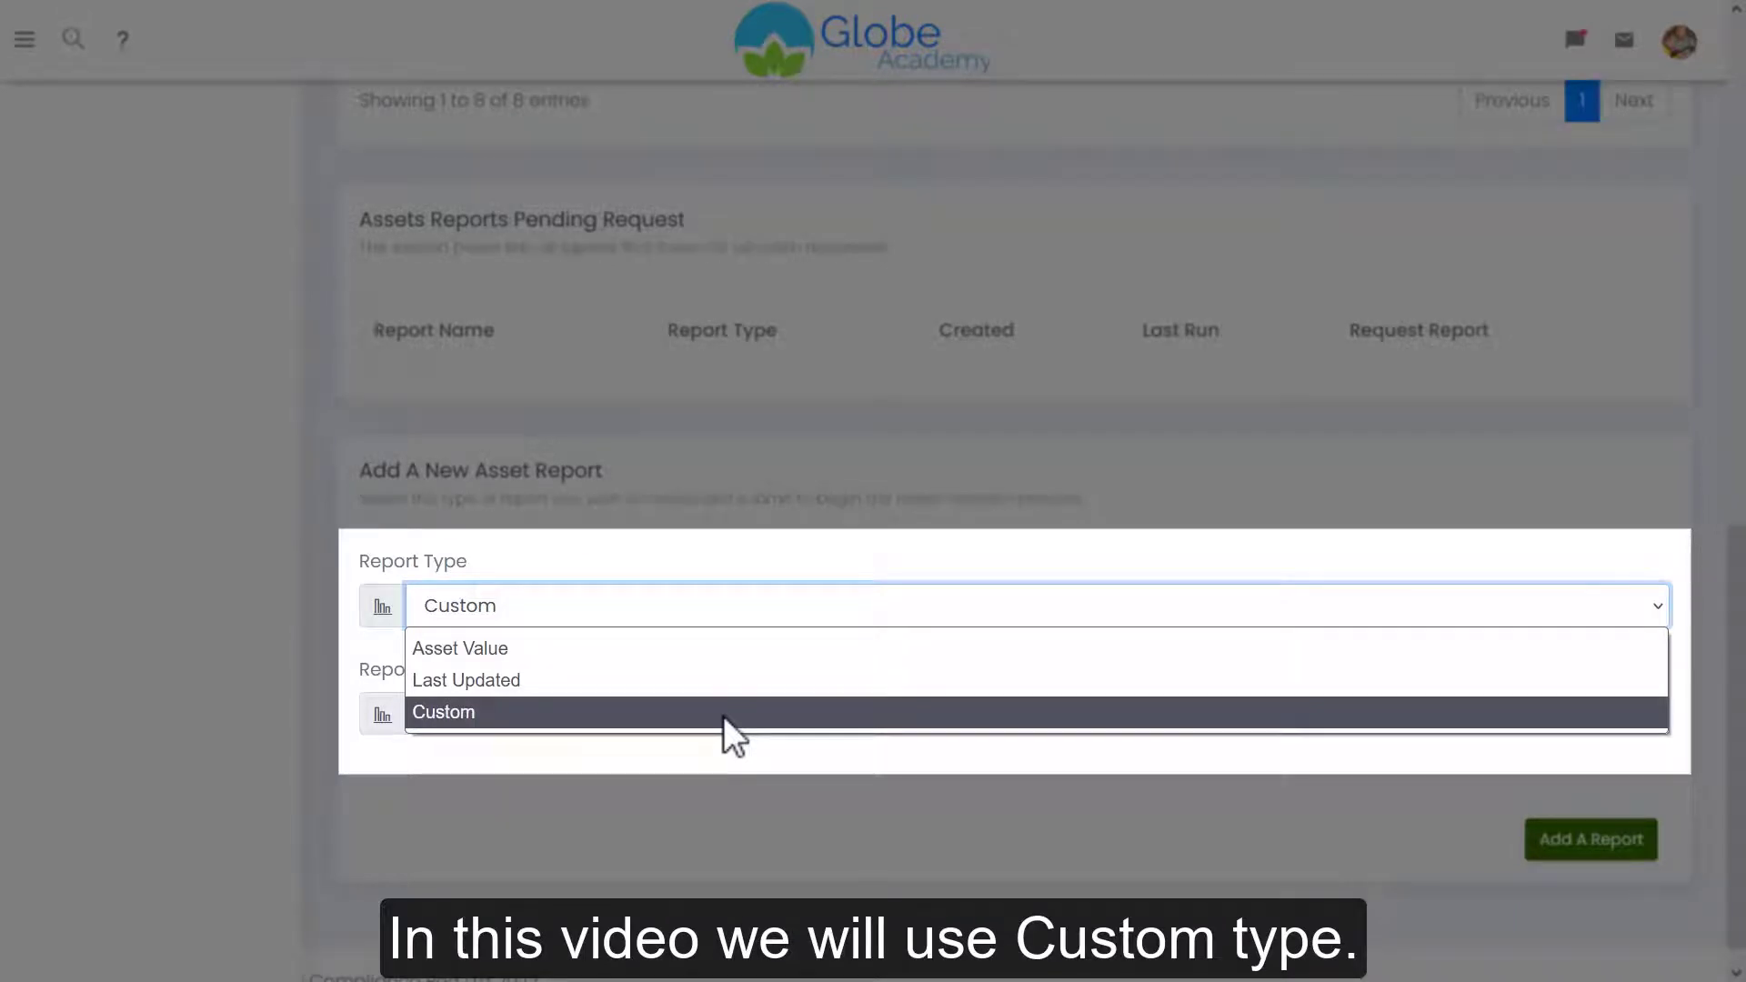
{"action": "left_click", "coordinate": [724, 715]}
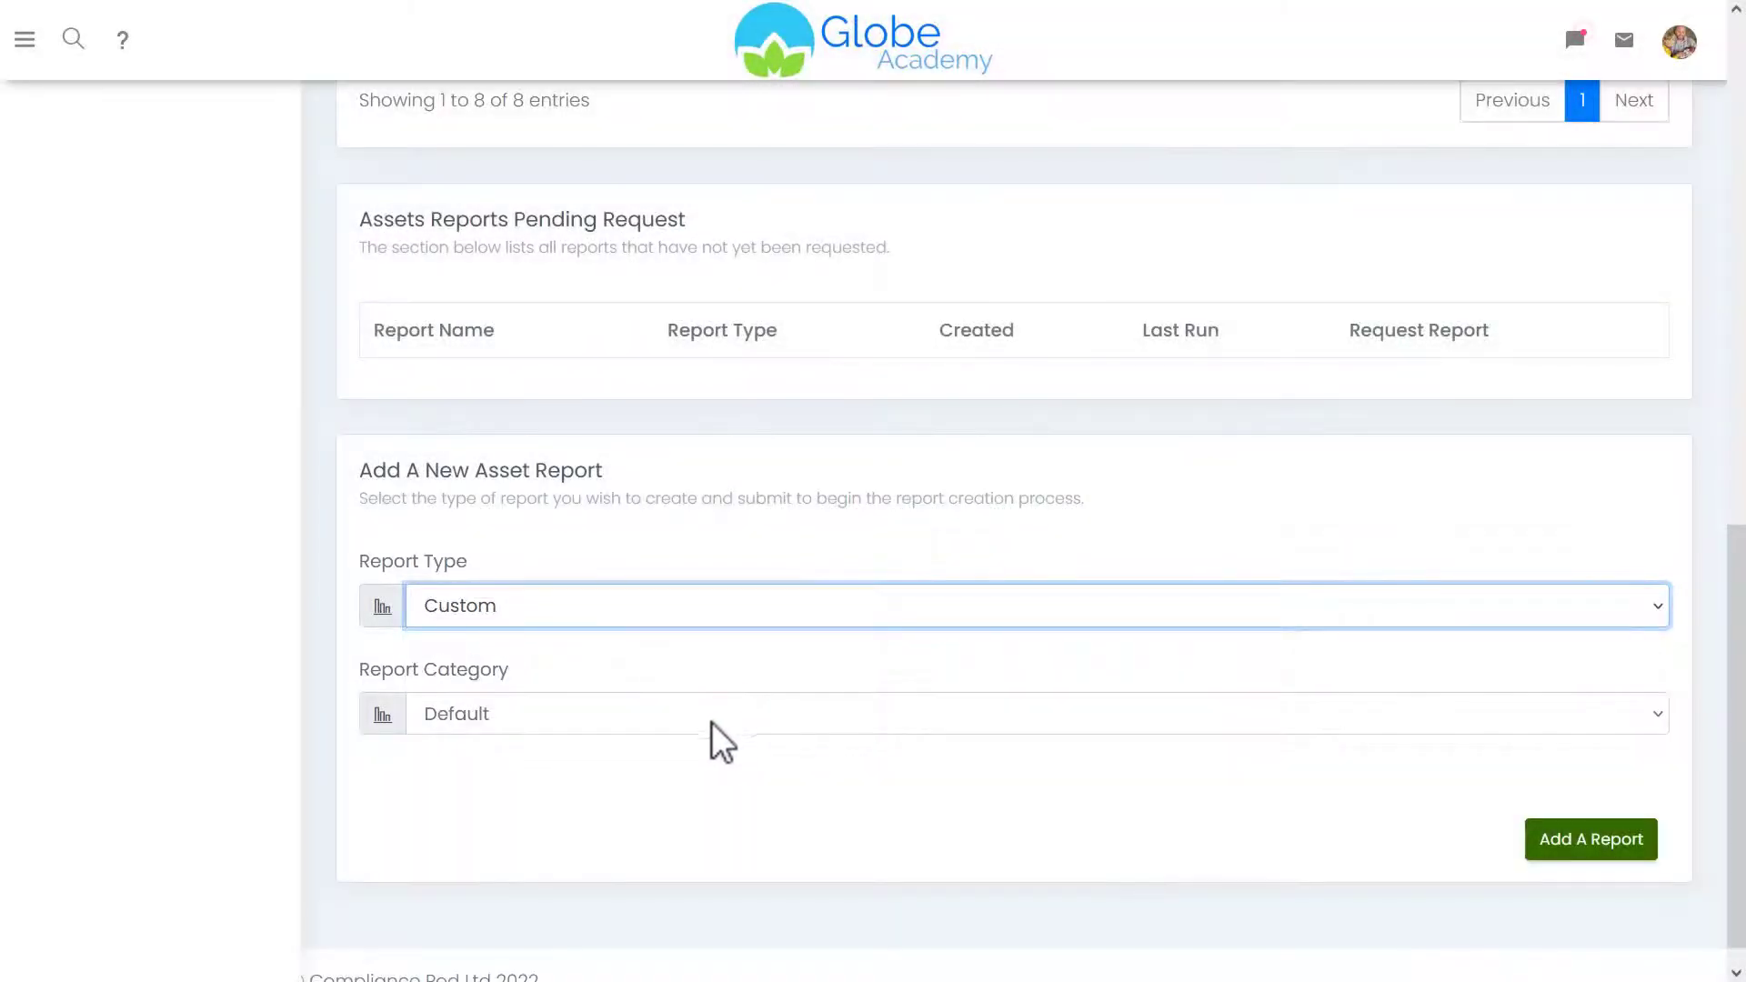
{"action": "left_click", "coordinate": [701, 725]}
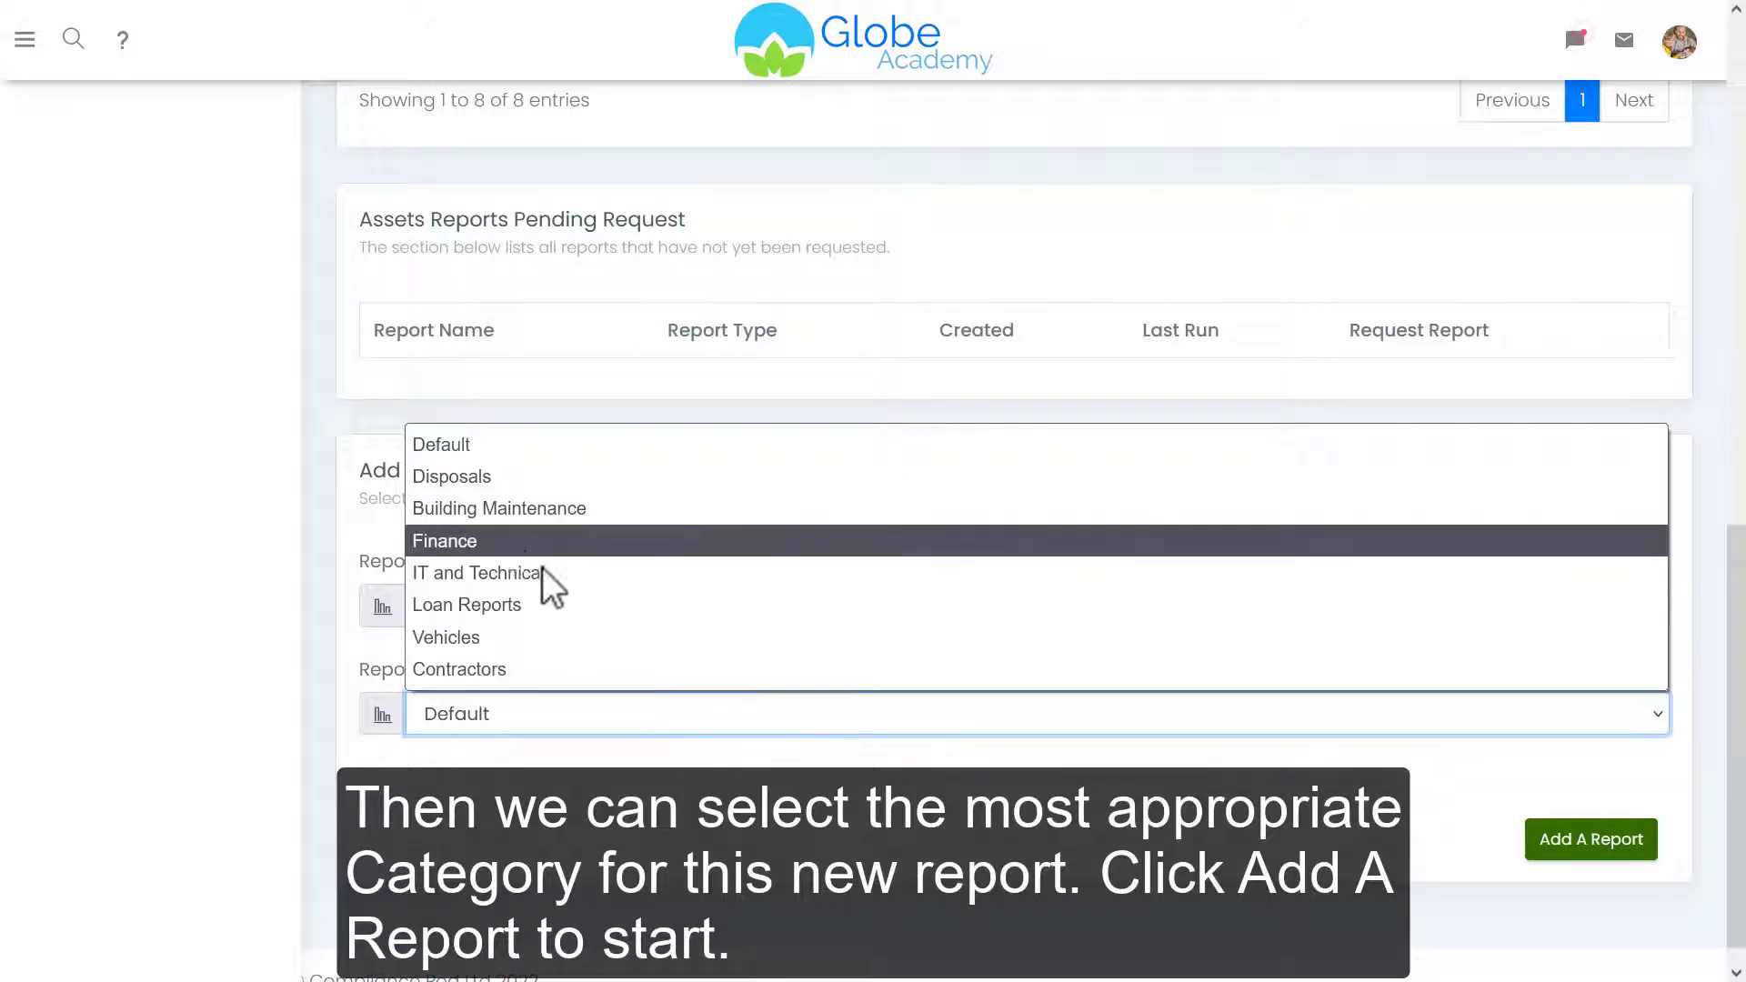
{"action": "left_click", "coordinate": [516, 541]}
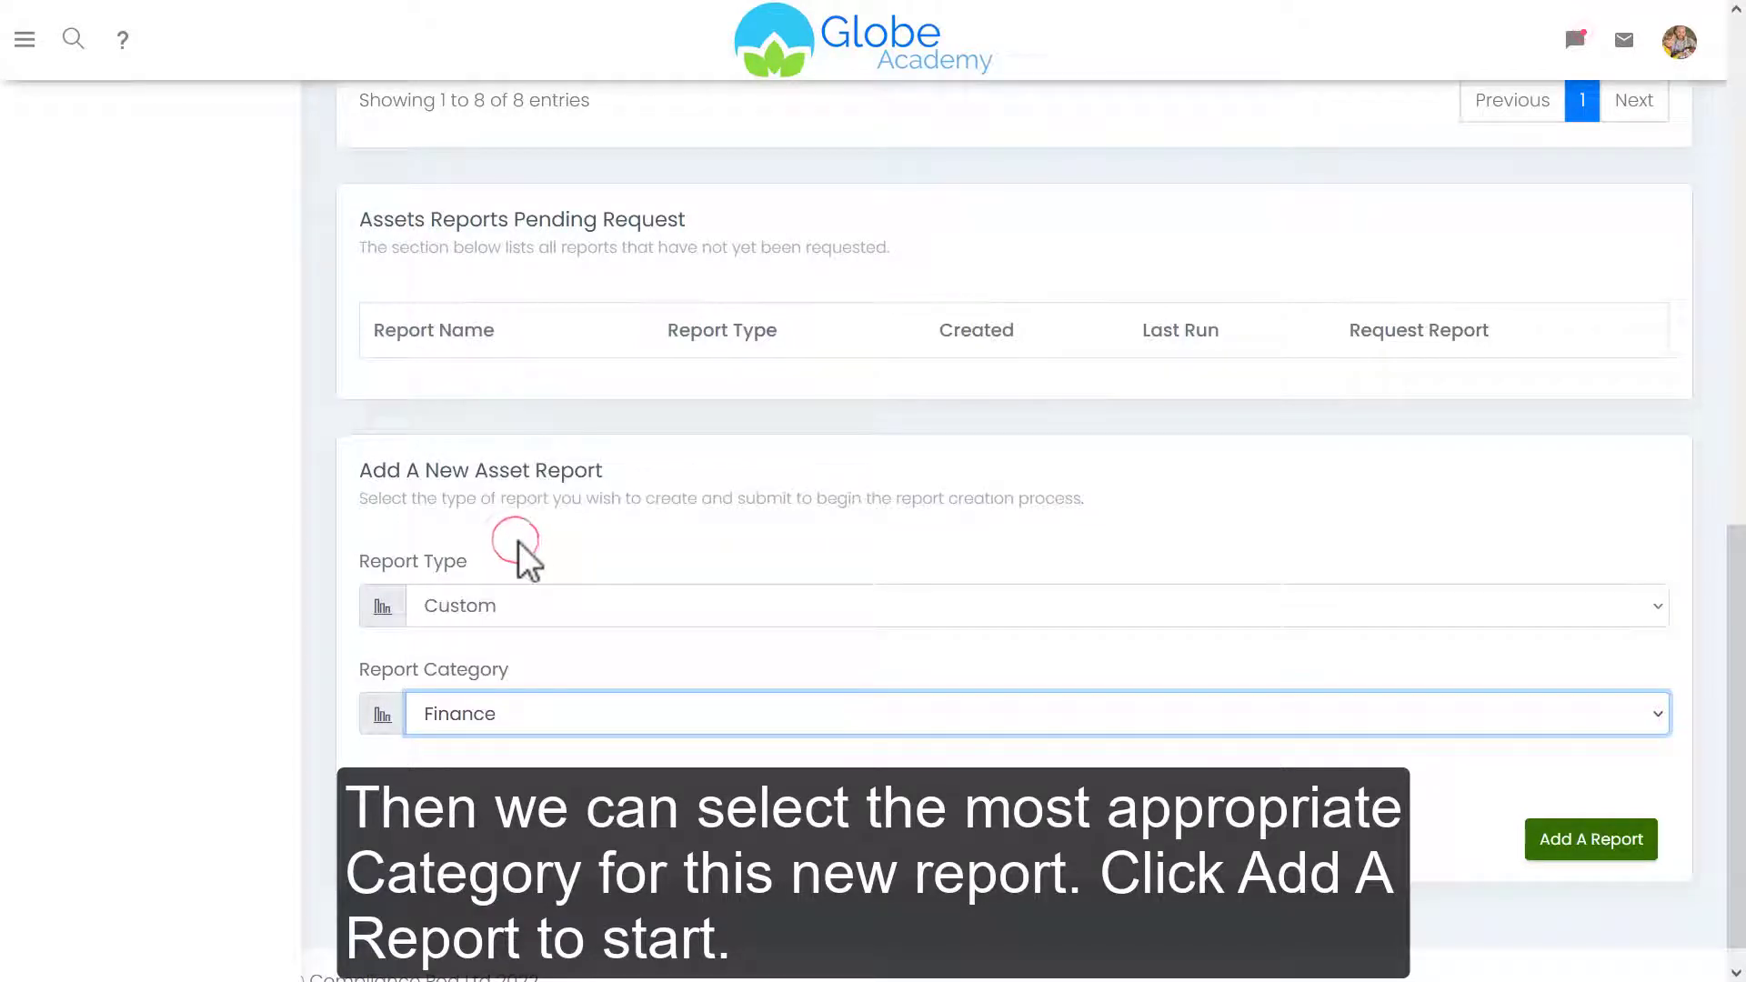
{"action": "left_click", "coordinate": [1577, 855]}
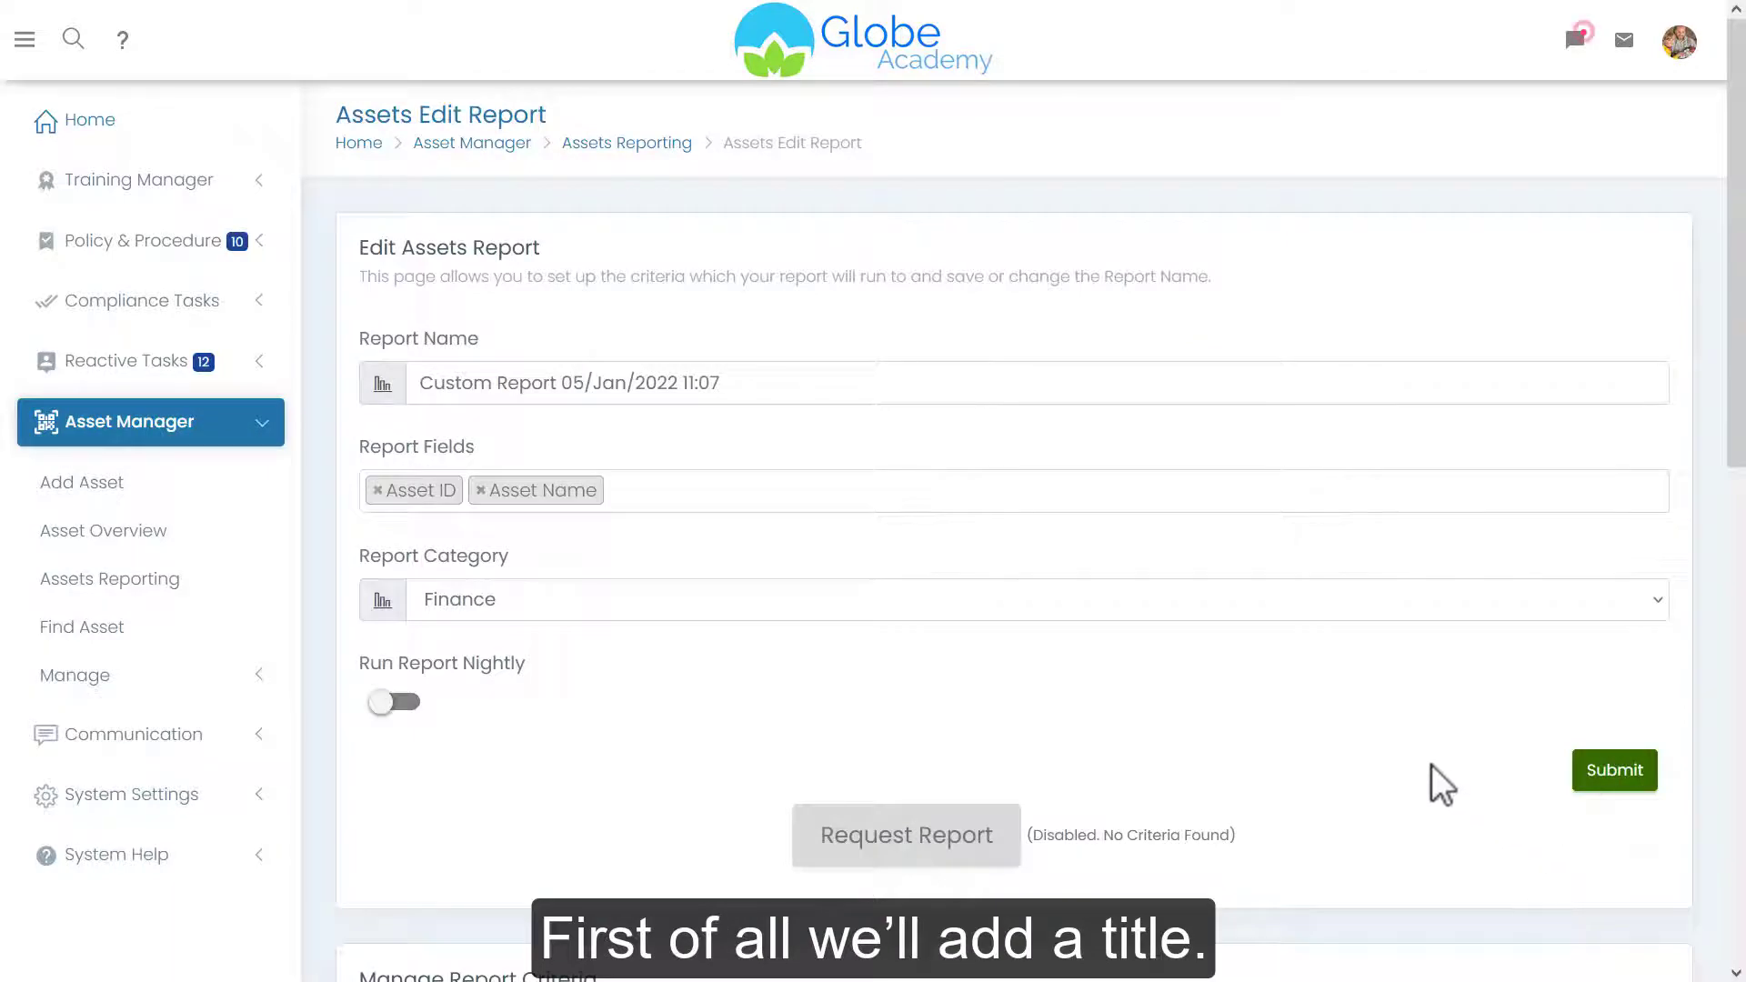
Name the new report "All Contracts Due To End in 2022".
{"action": "left_click_drag", "start_coordinate": [774, 381], "coordinate": [429, 382]}
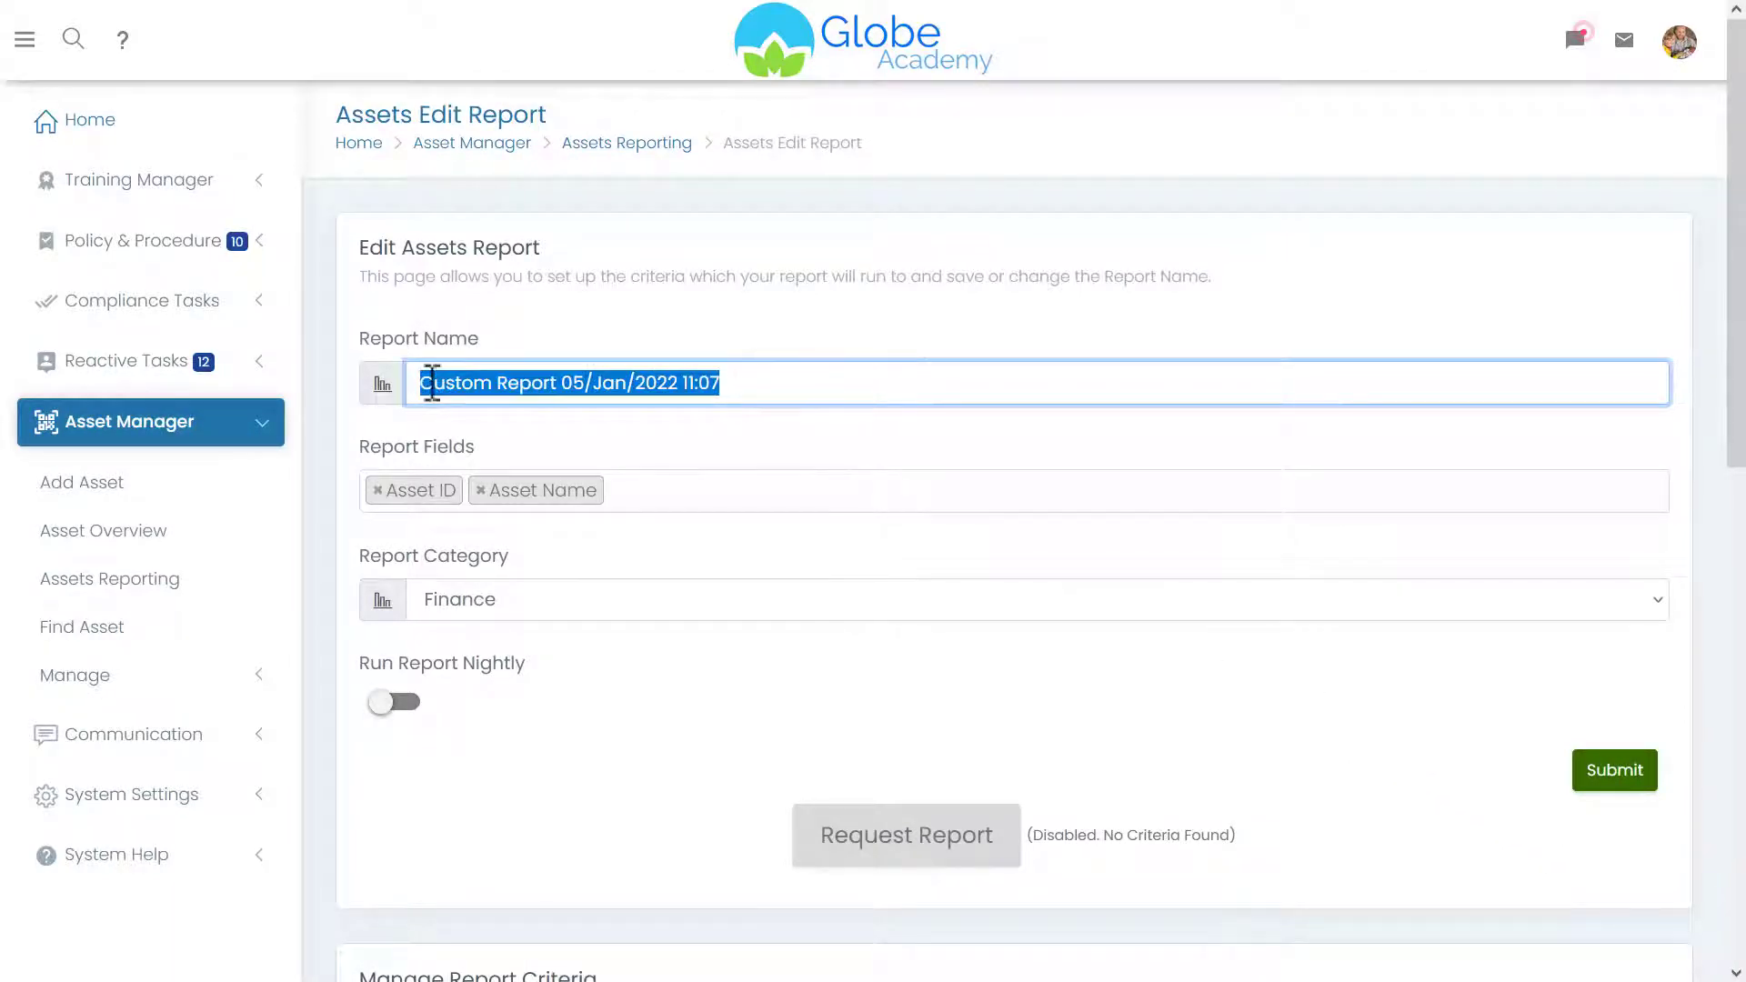
{"action": "type", "text": "All Contracts"}
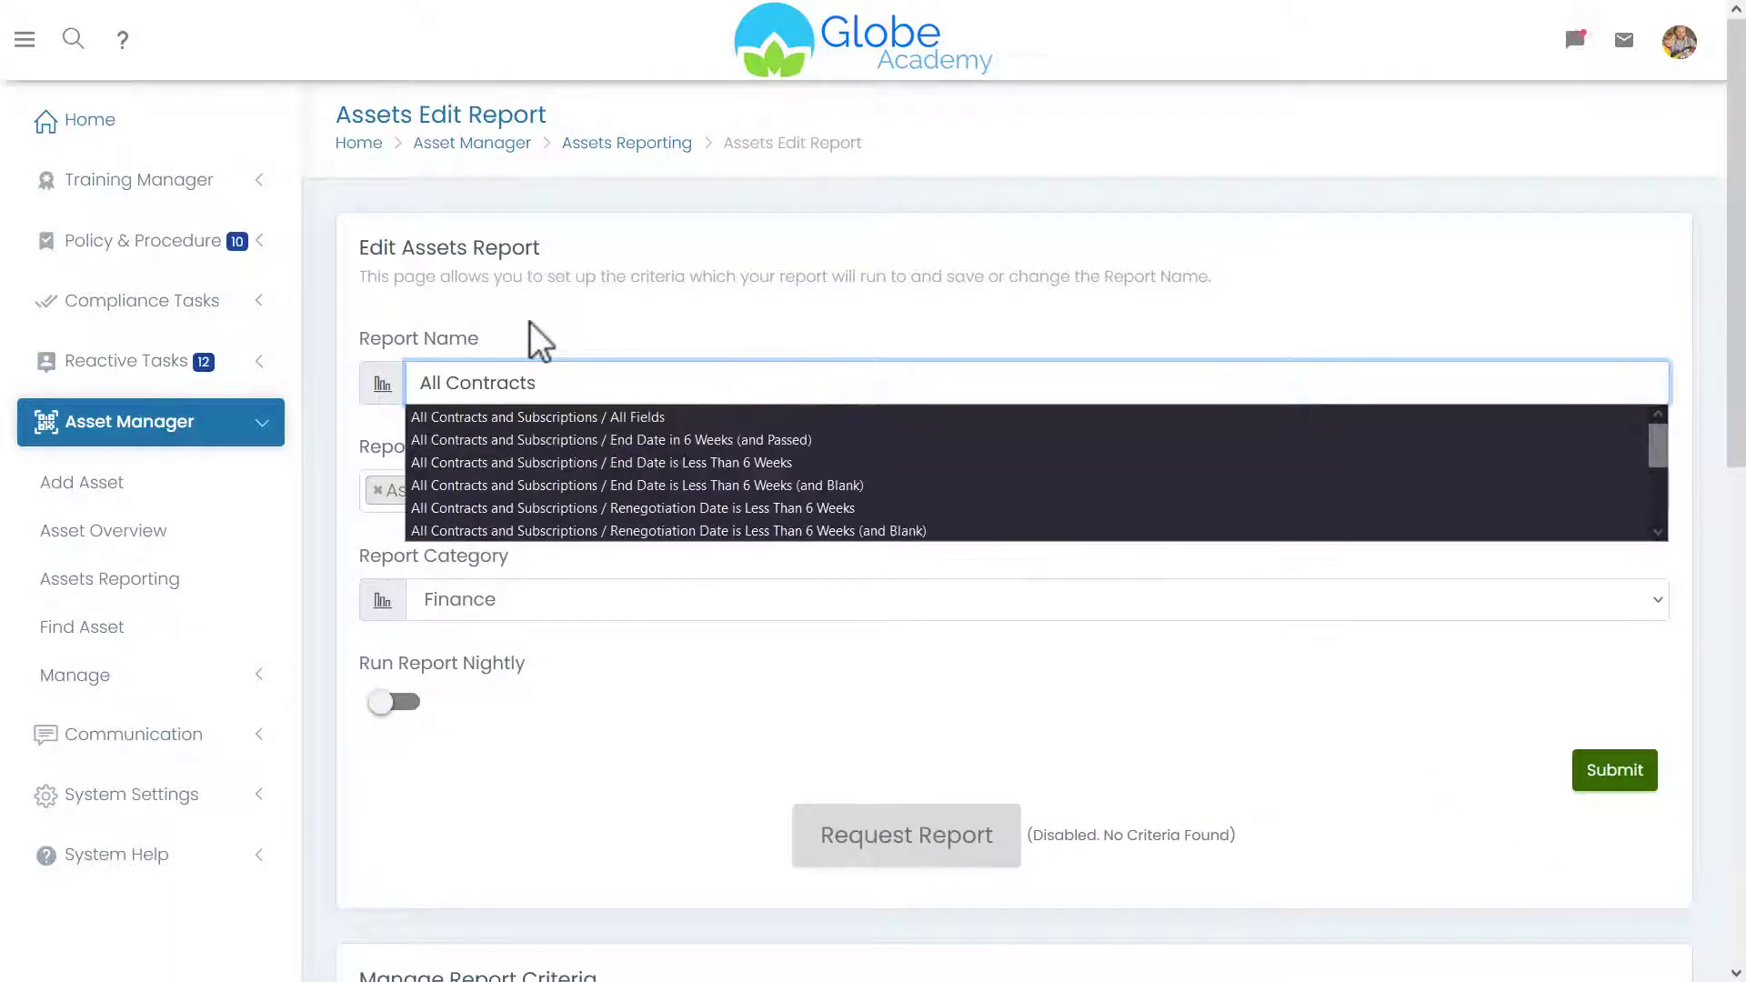
{"action": "type", "text": " Due To End in 2022"}
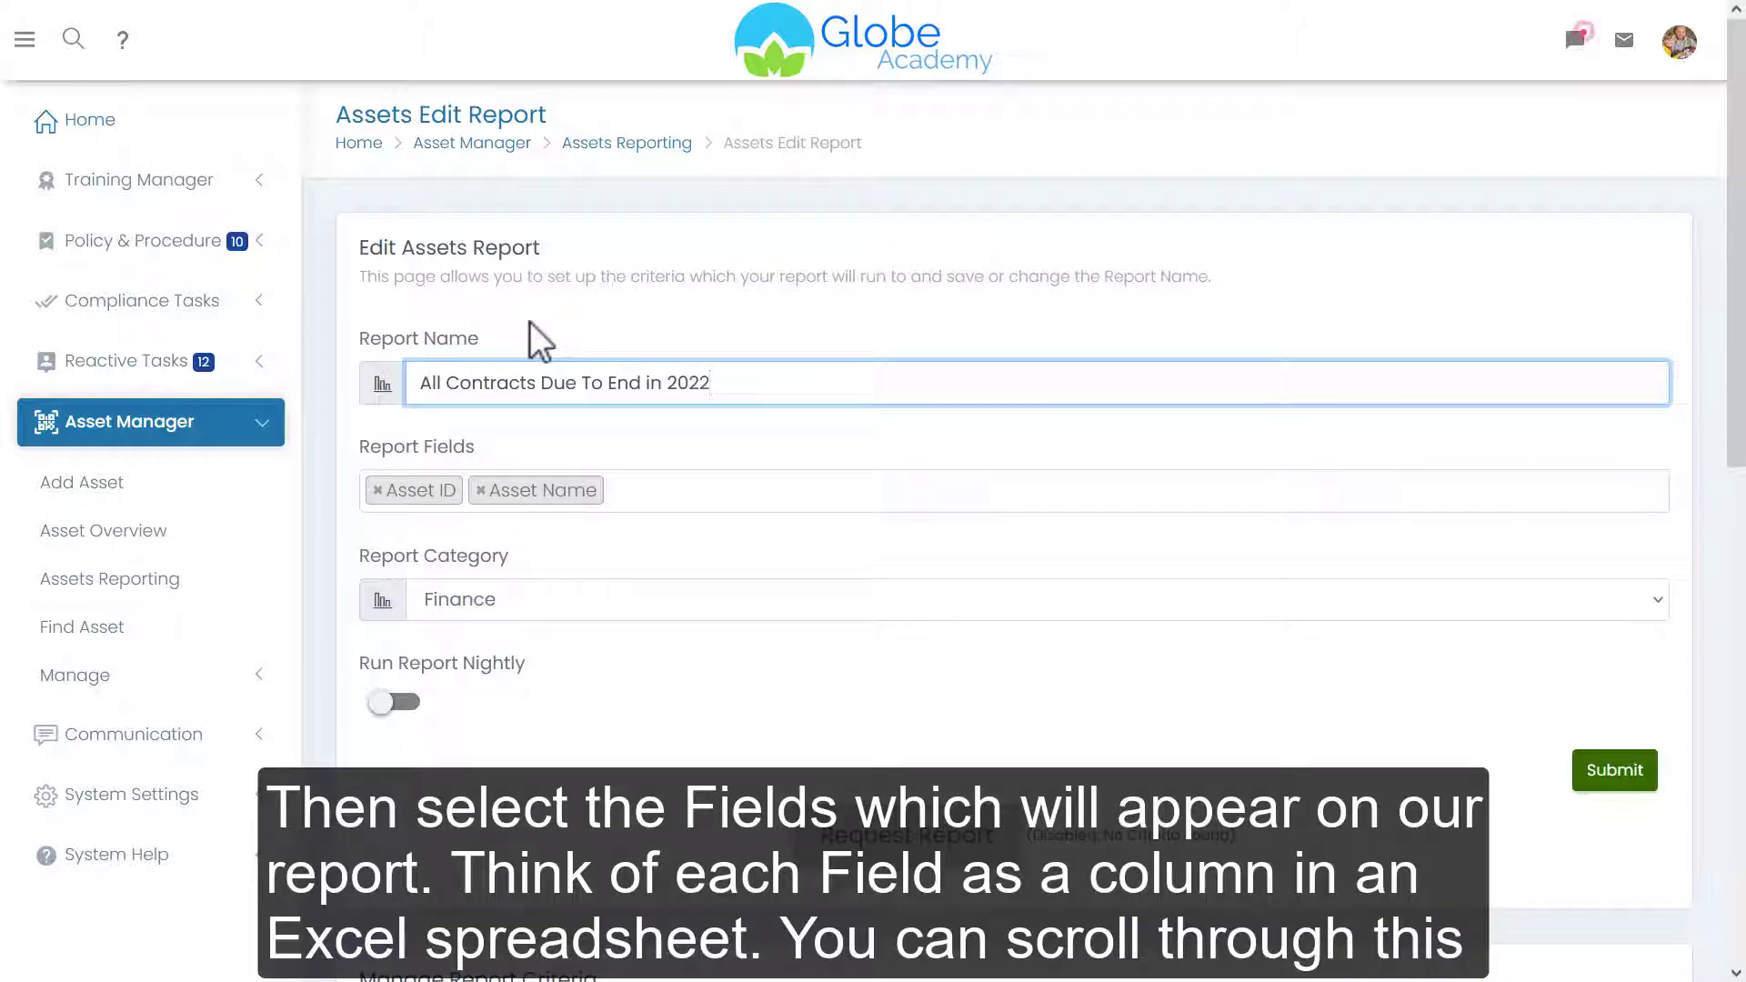
Add the fields [6.025] Start Date, [6.030] Re-negotiation Date and [6.035] End Date to the report.
{"action": "left_click", "coordinate": [637, 490]}
{"action": "left_click_drag", "start_coordinate": [1657, 535], "coordinate": [1662, 651]}
{"action": "left_click", "coordinate": [891, 550]}
{"action": "left_click", "coordinate": [881, 499]}
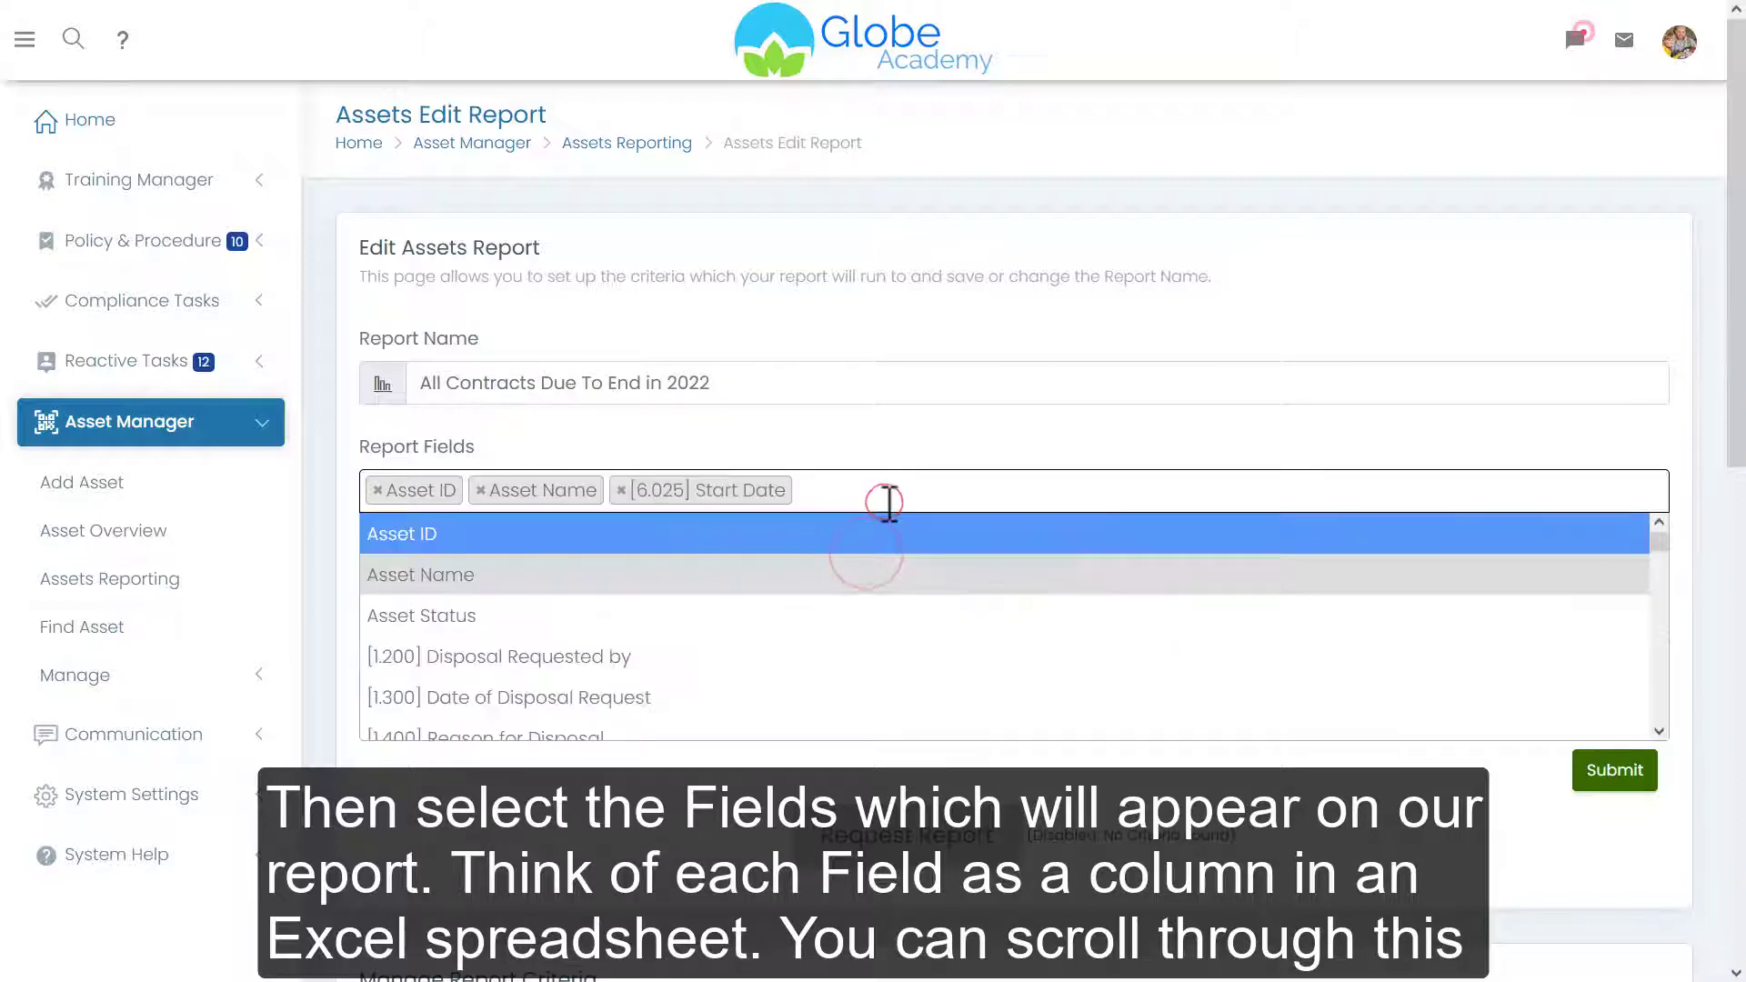
{"action": "type", "text": "re-ne"}
{"action": "key", "text": "Return"}
{"action": "type", "text": "end"}
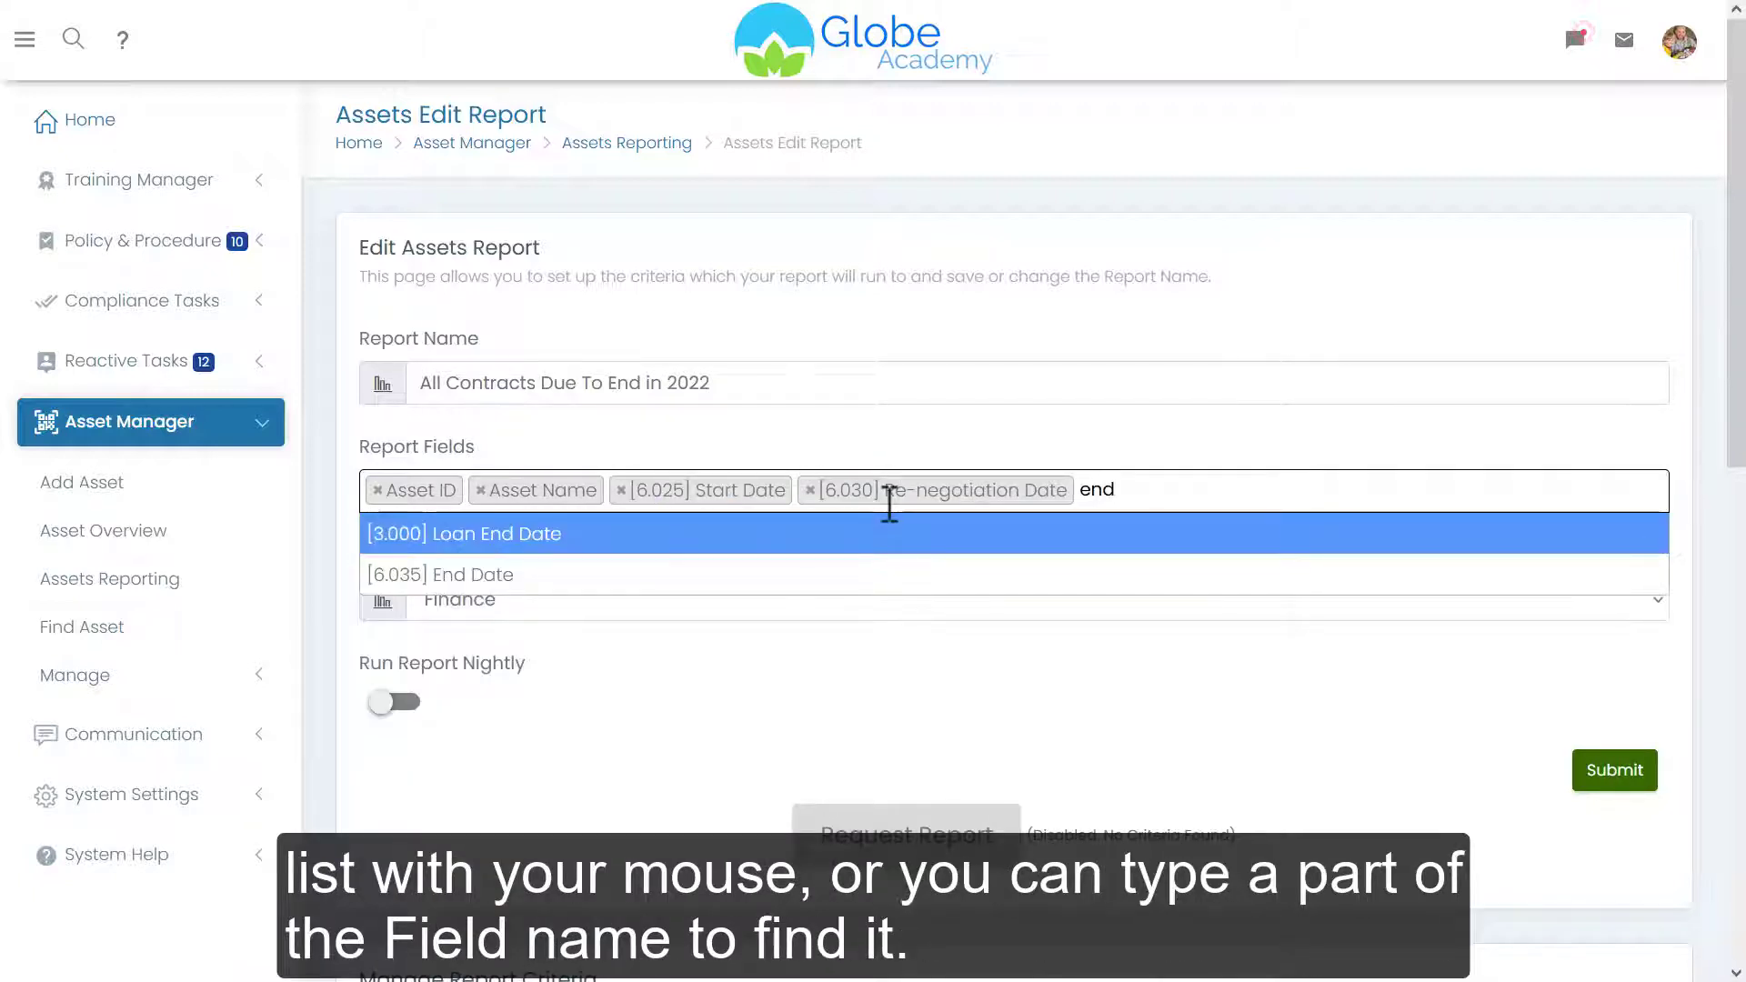
{"action": "key", "text": "Return"}
Add the fields [8.010] Contact Name and [8.012] Contact Email Address to the report.
{"action": "type", "text": "contact"}
{"action": "key", "text": "Down"}
{"action": "key", "text": "Down"}
{"action": "key", "text": "Down"}
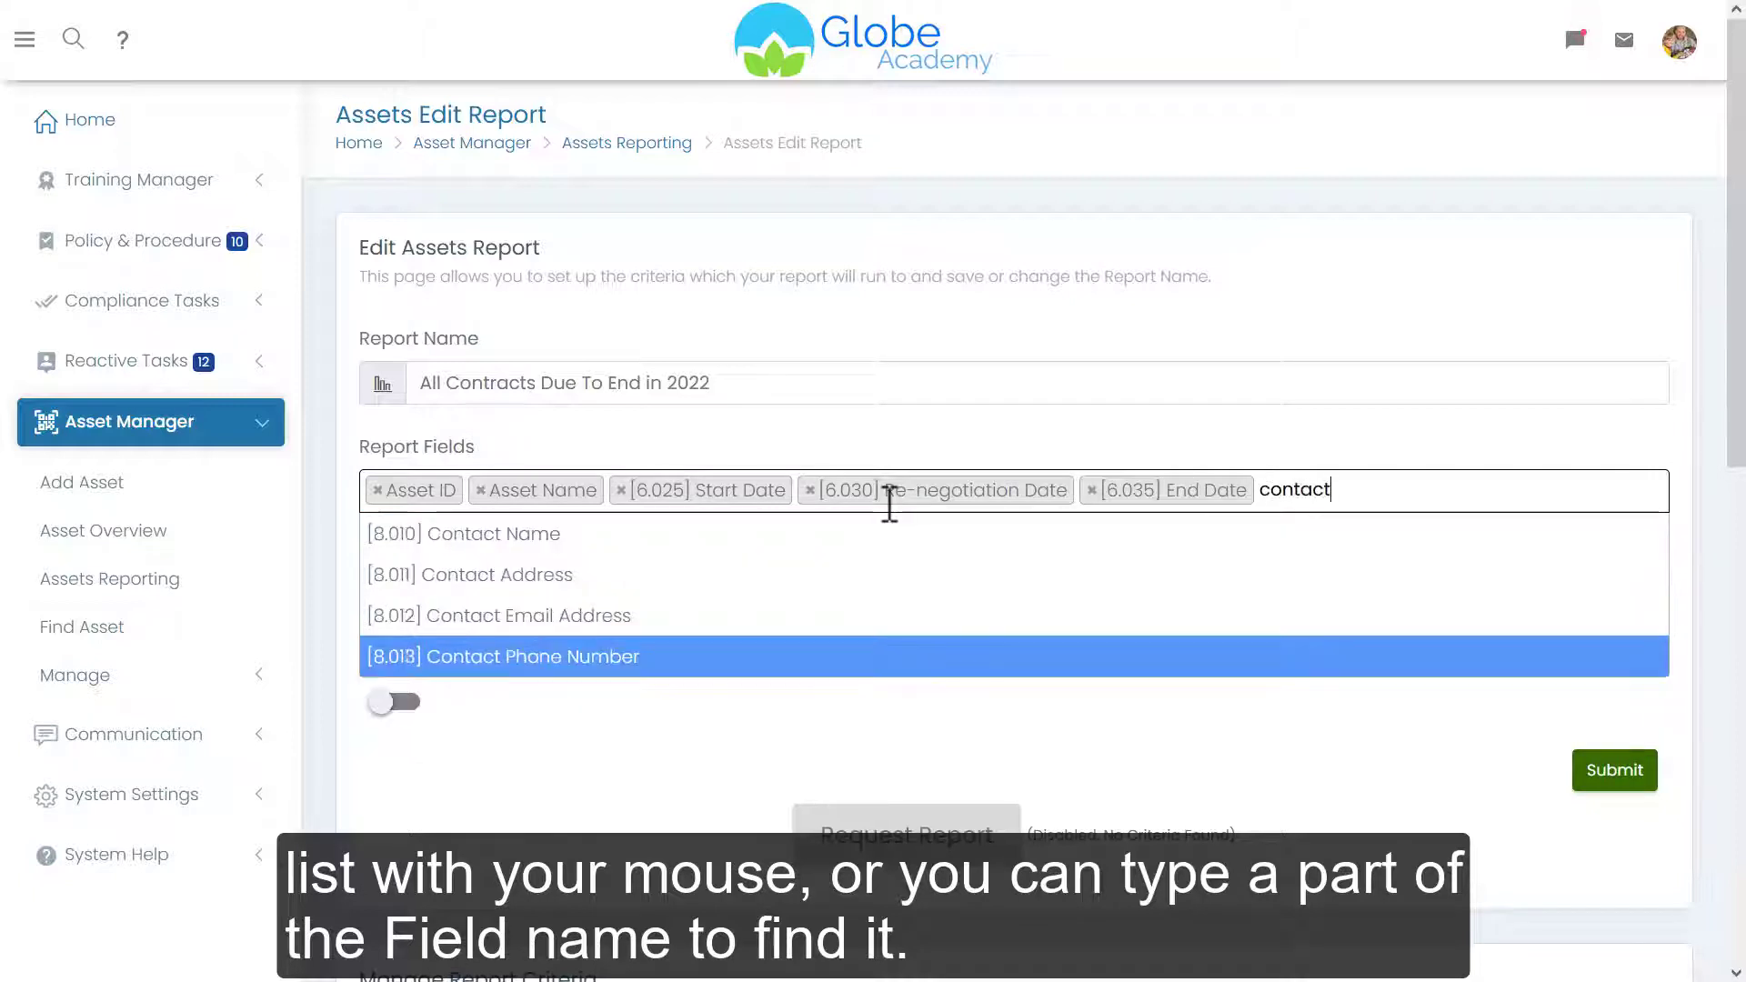
{"action": "key", "text": "Up"}
{"action": "key", "text": "Up"}
{"action": "key", "text": "Up"}
{"action": "key", "text": "Return"}
{"action": "type", "text": "contact"}
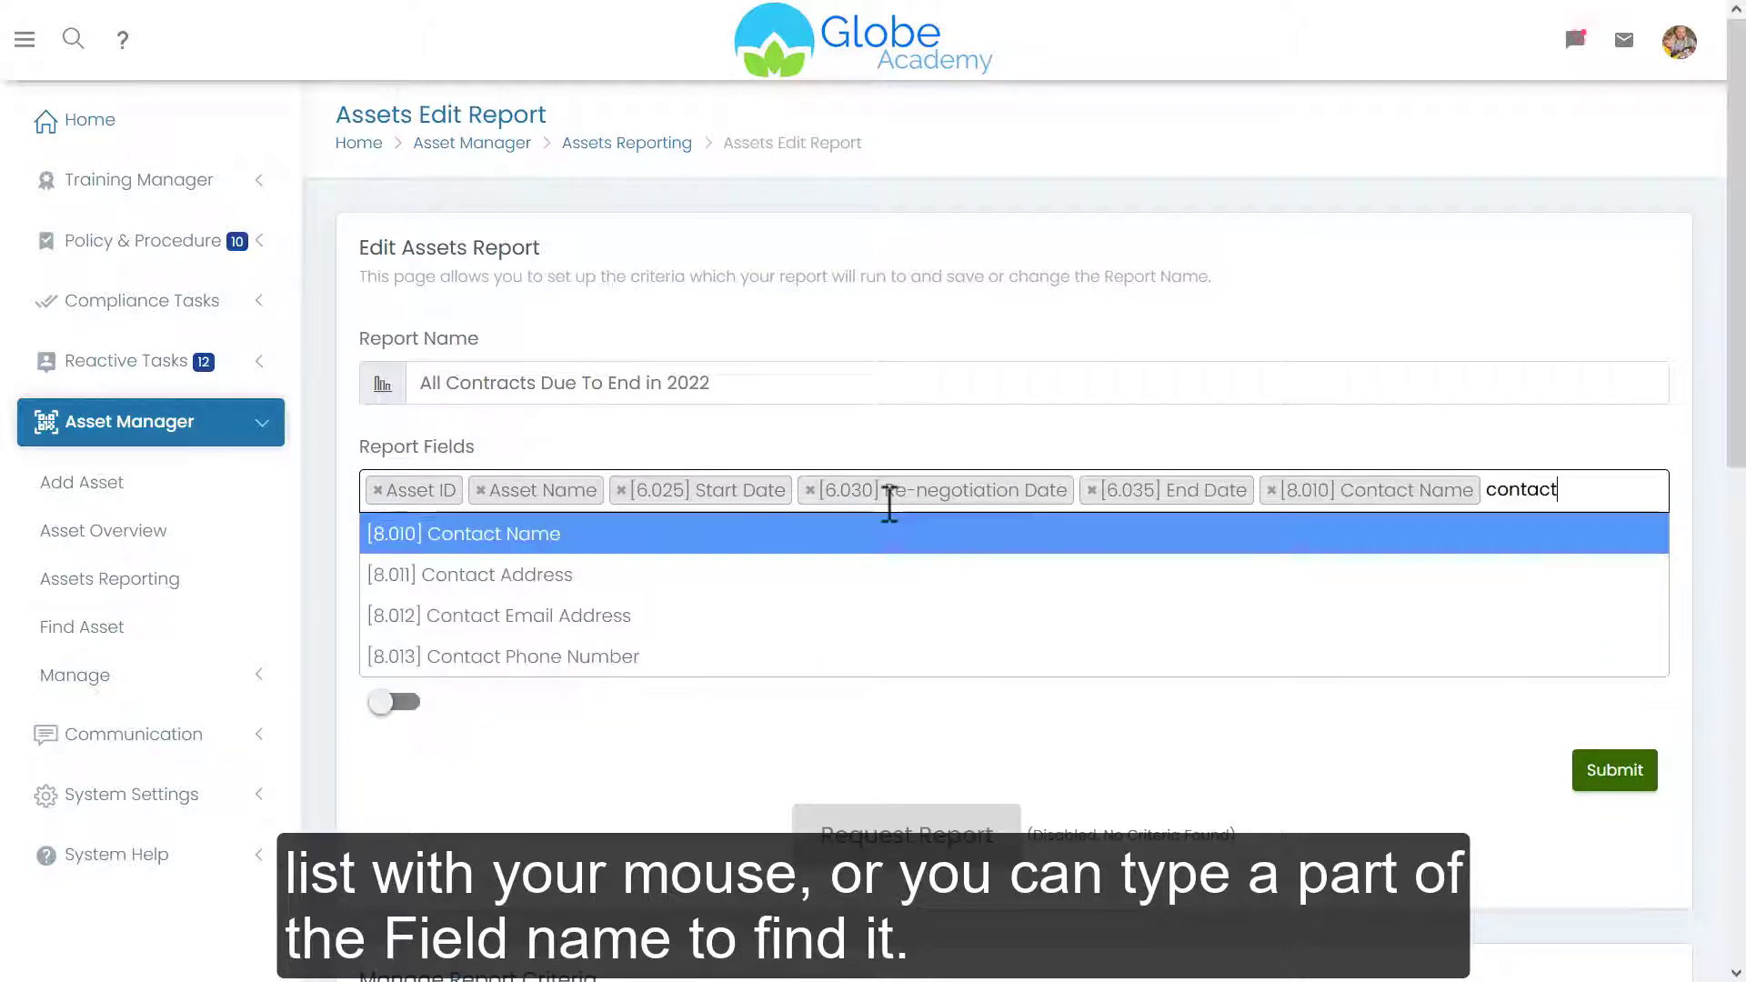
{"action": "key", "text": "Down"}
{"action": "key", "text": "Down"}
{"action": "key", "text": "Return"}
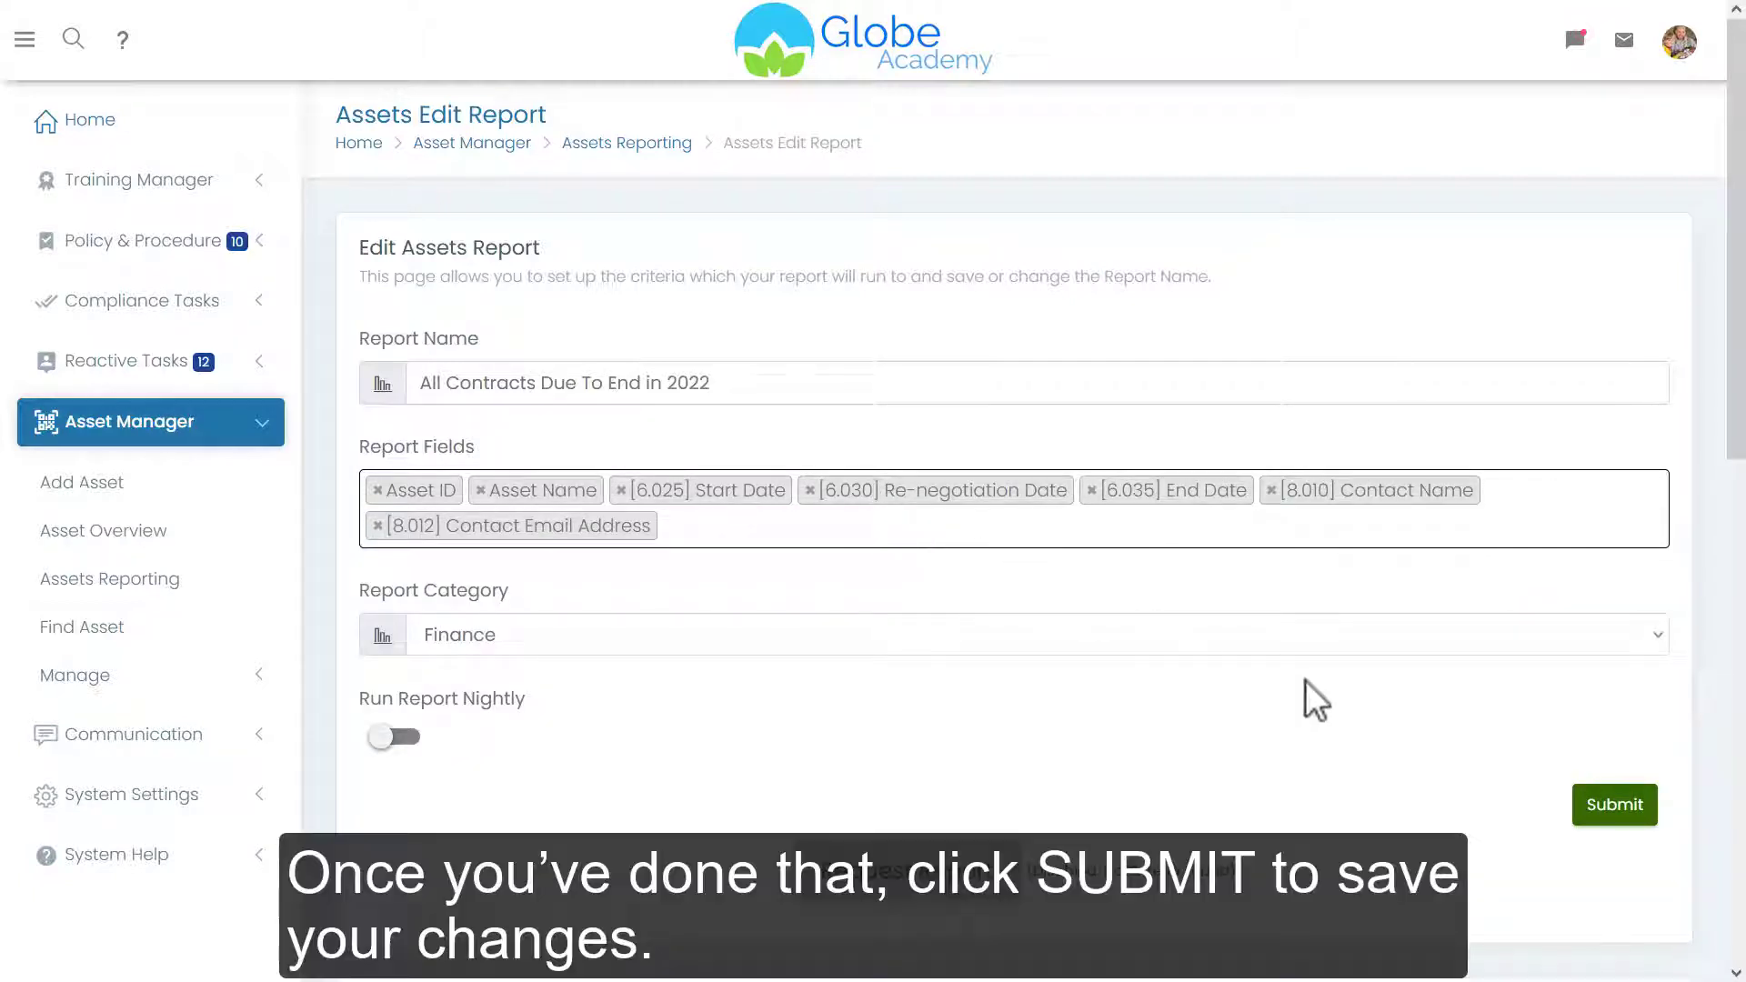
Save the report's name and field changes and check whether the report can be requested.
{"action": "left_click", "coordinate": [1609, 806]}
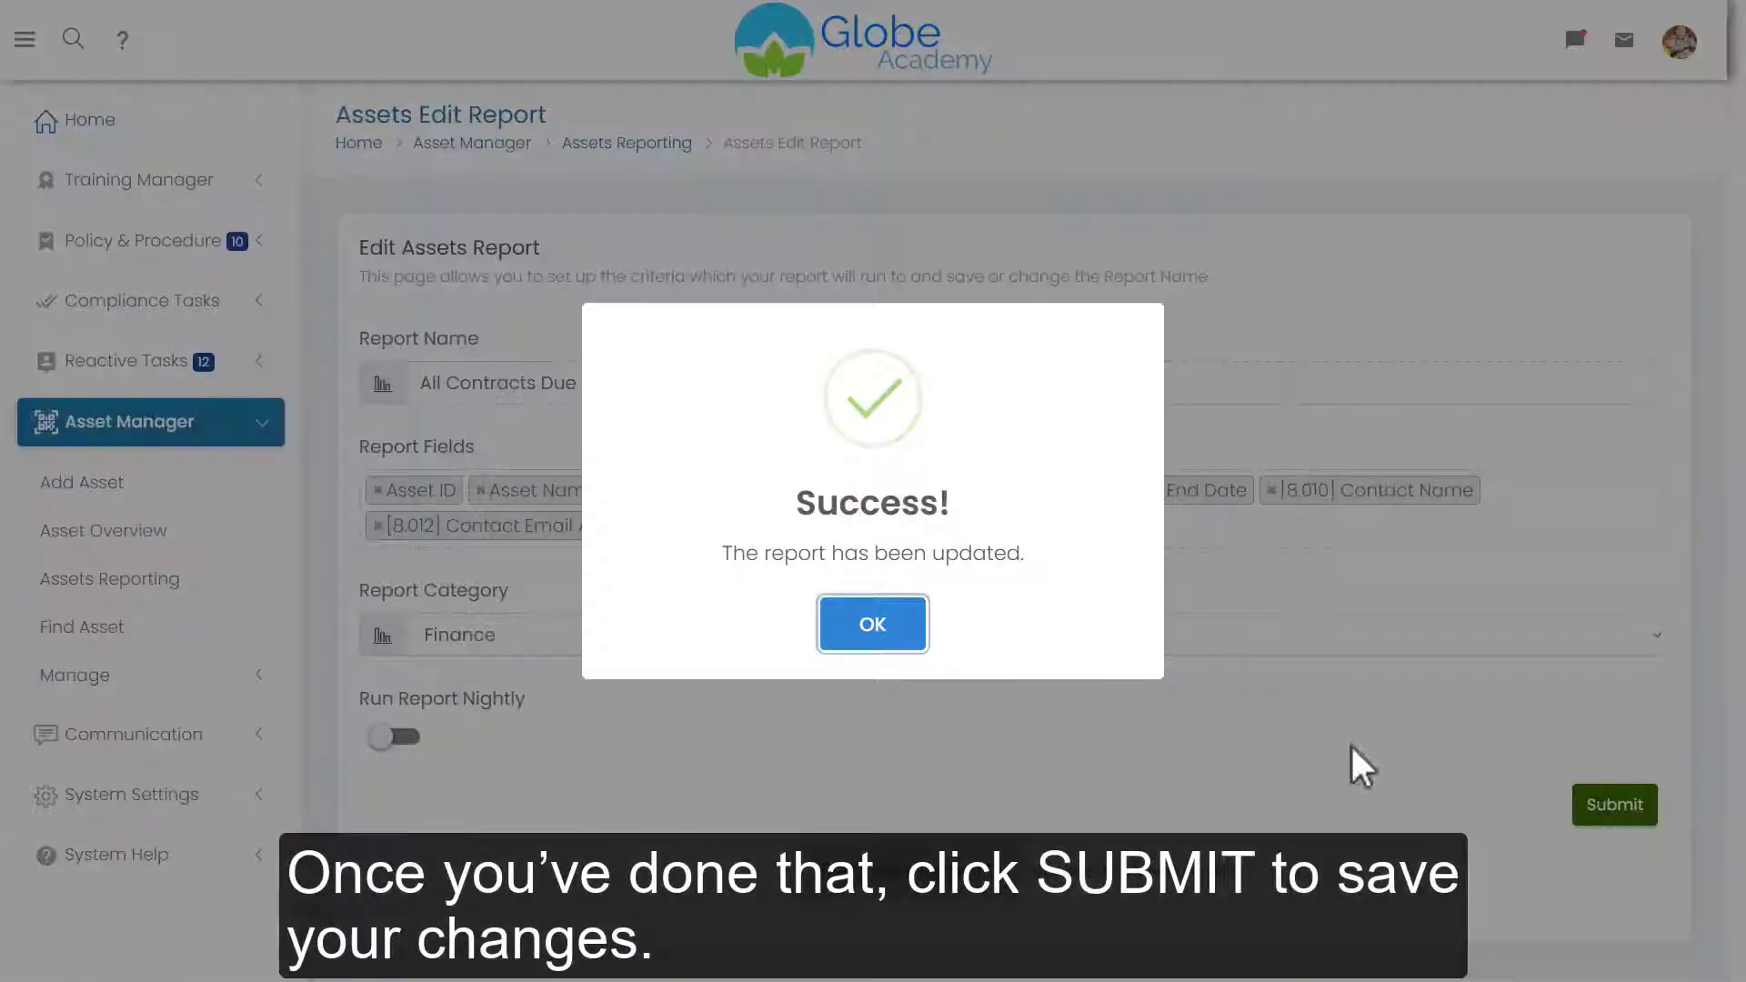
{"action": "left_click", "coordinate": [910, 641]}
{"action": "scroll", "coordinate": [1155, 673], "scroll_direction": "down", "scroll_amount": 2}
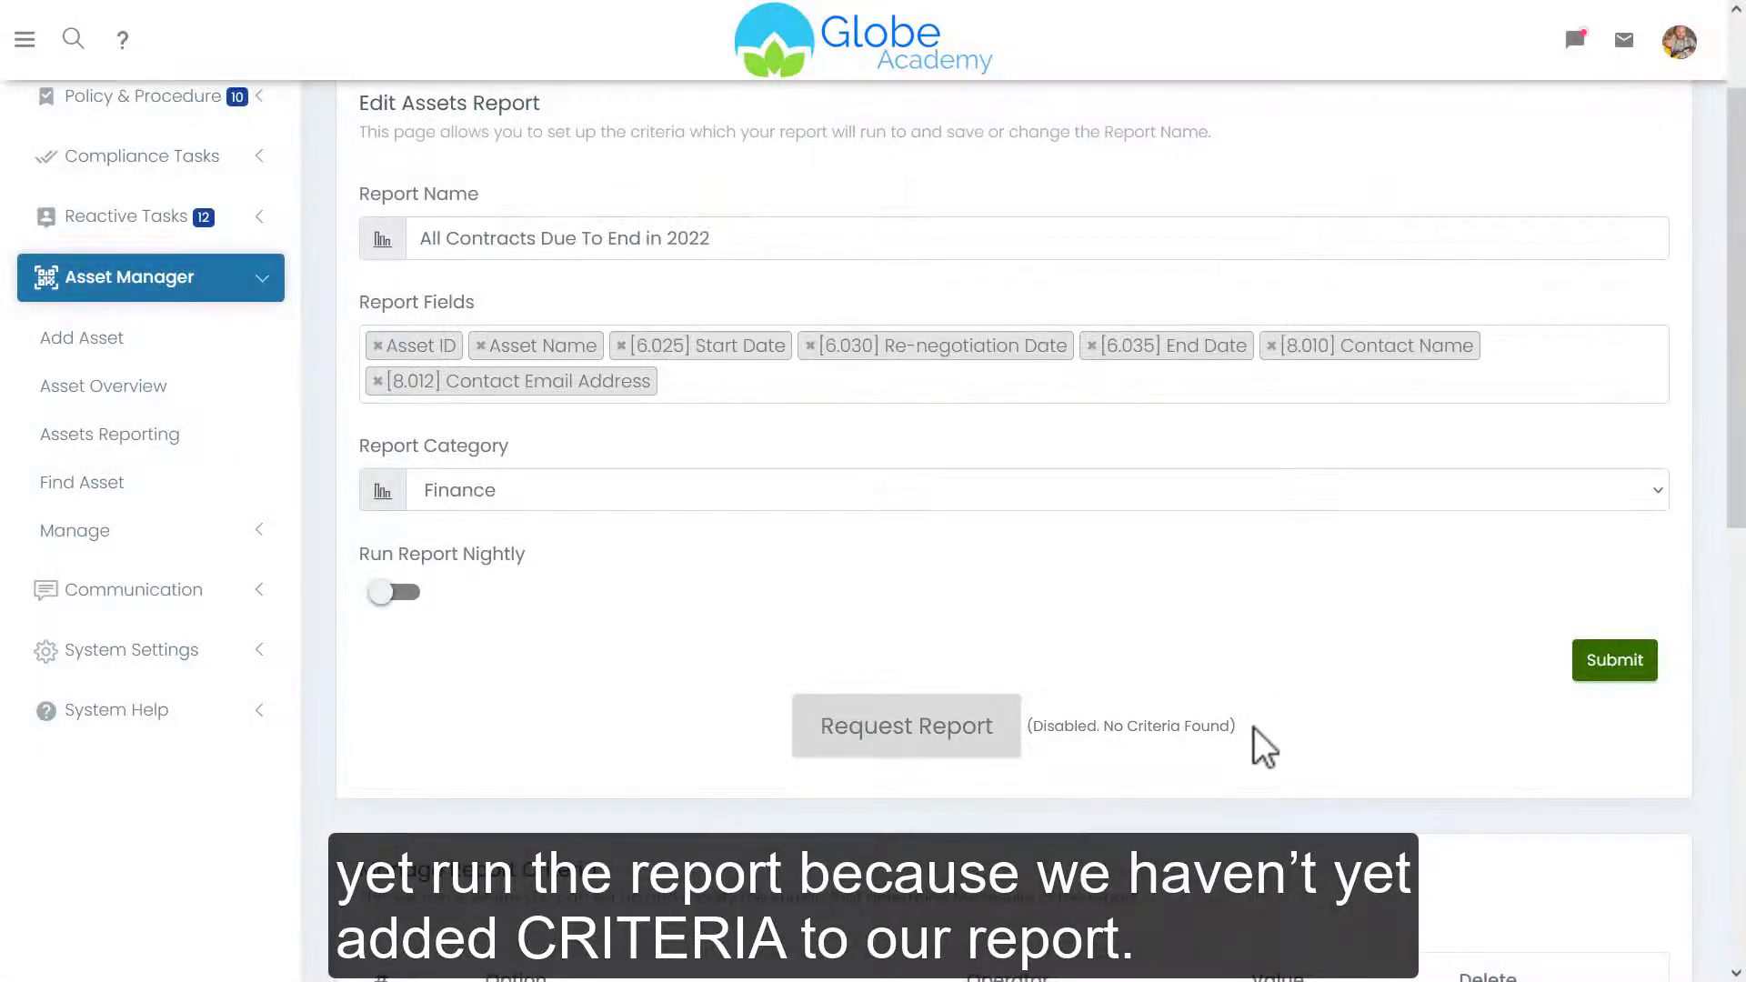
{"action": "left_click_drag", "start_coordinate": [1248, 726], "coordinate": [1021, 767]}
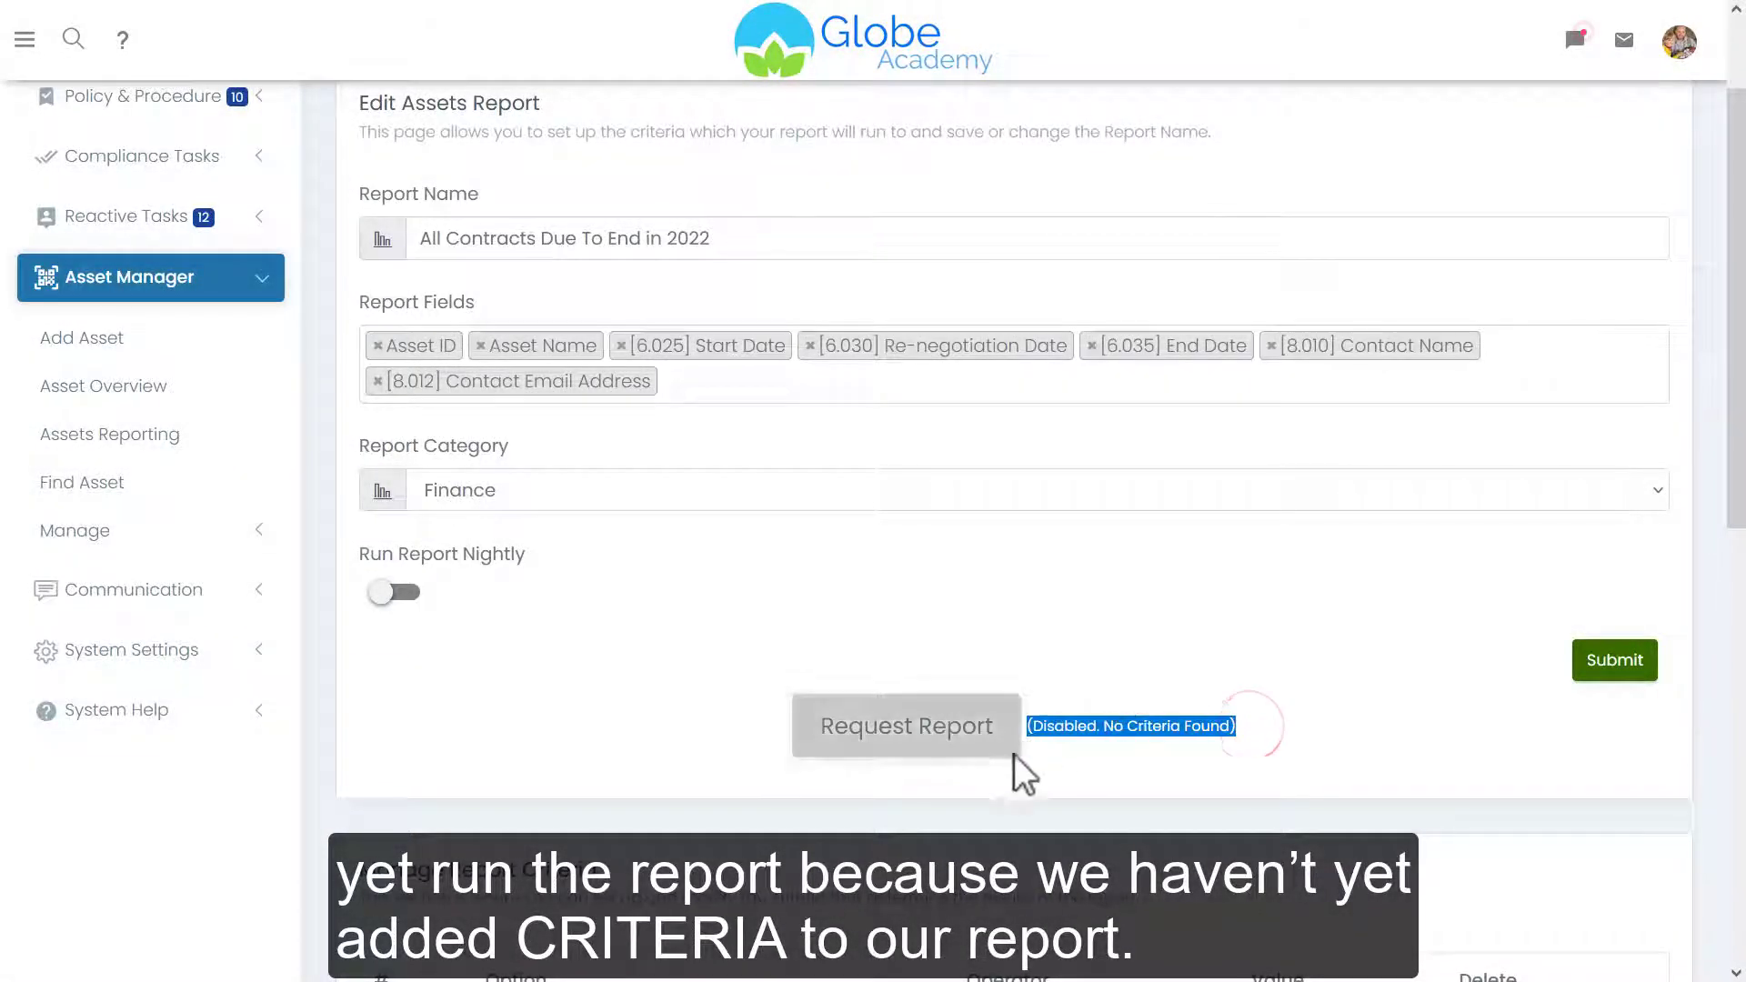
{"action": "left_click", "coordinate": [959, 764]}
Add a new report criterion based on the [2.200] Asset Type field.
{"action": "scroll", "coordinate": [1100, 689], "scroll_direction": "down", "scroll_amount": 1}
{"action": "scroll", "coordinate": [1726, 691], "scroll_direction": "down", "scroll_amount": 6}
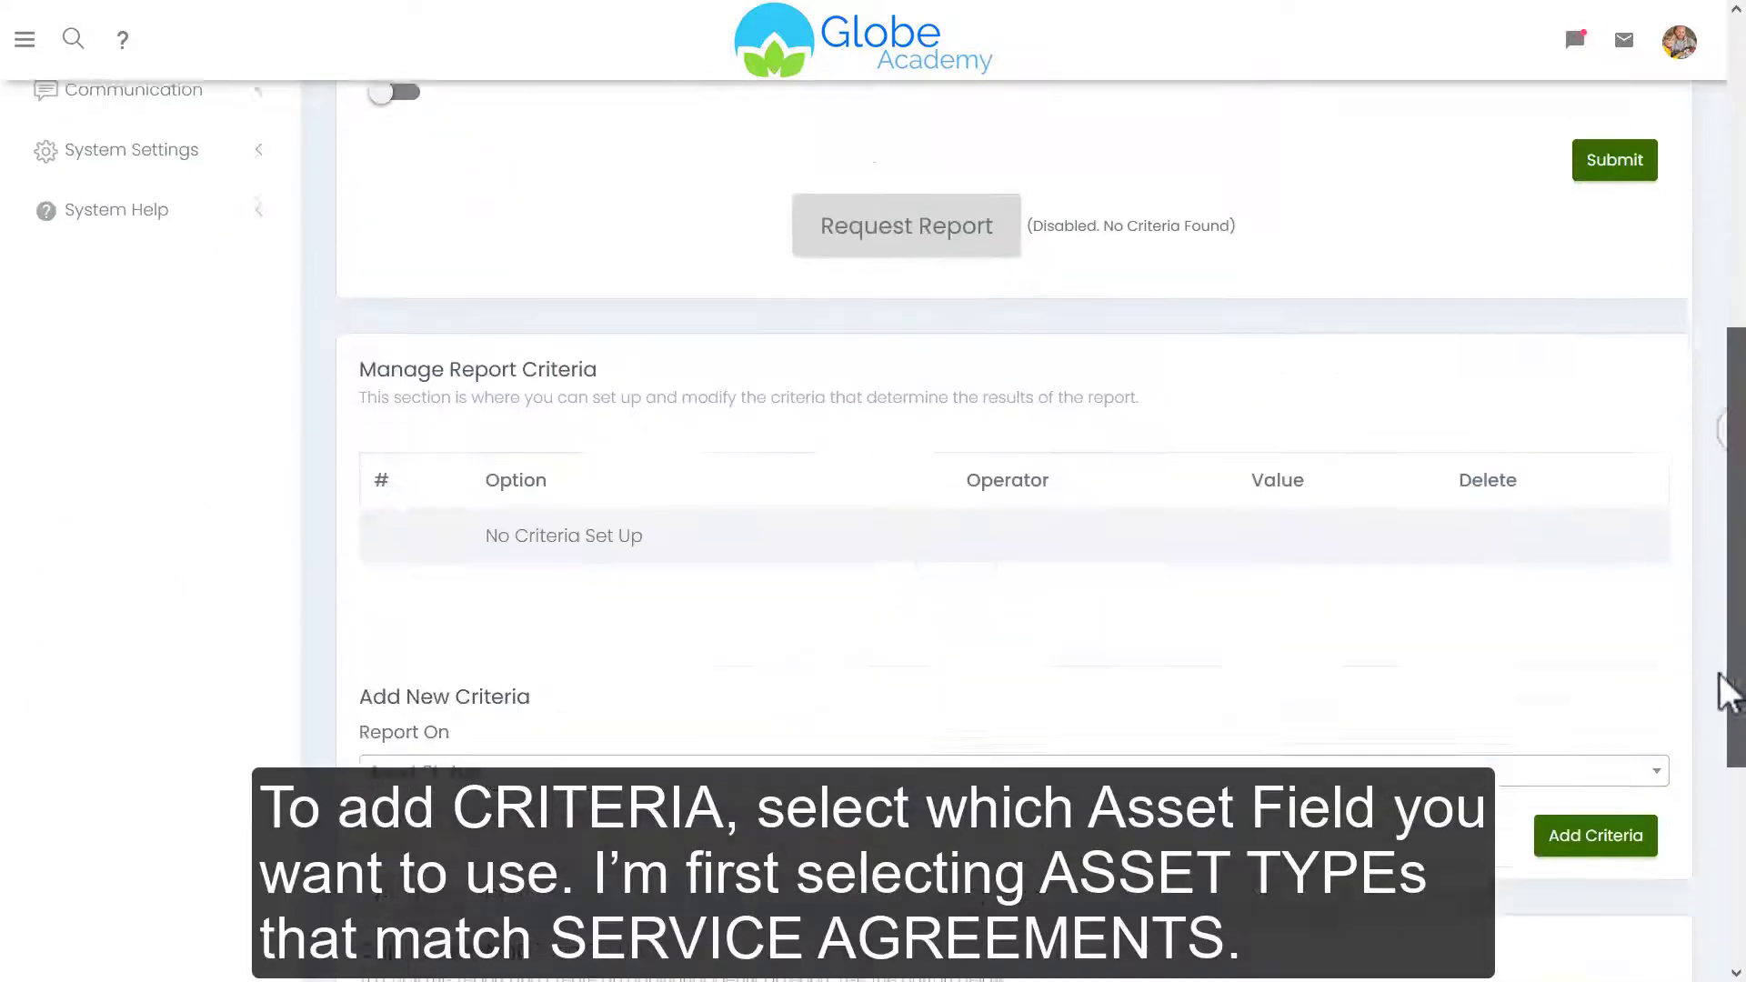
{"action": "left_click", "coordinate": [633, 706]}
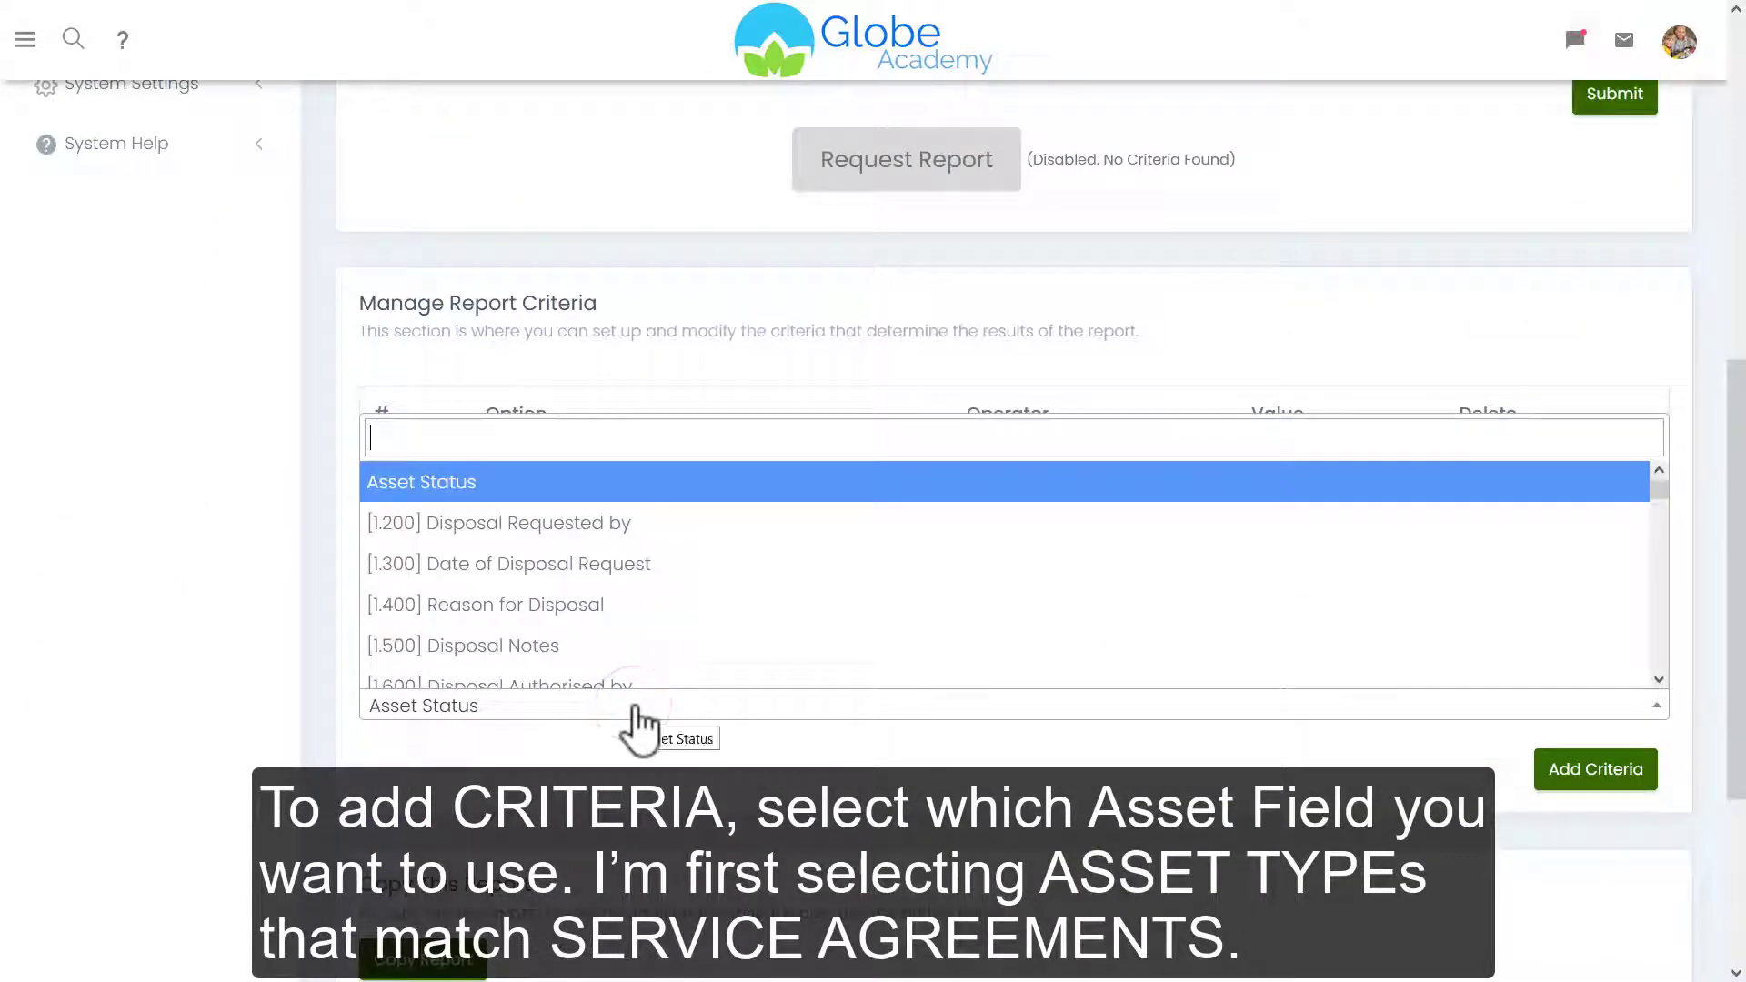
{"action": "type", "text": "type"}
{"action": "left_click", "coordinate": [589, 589]}
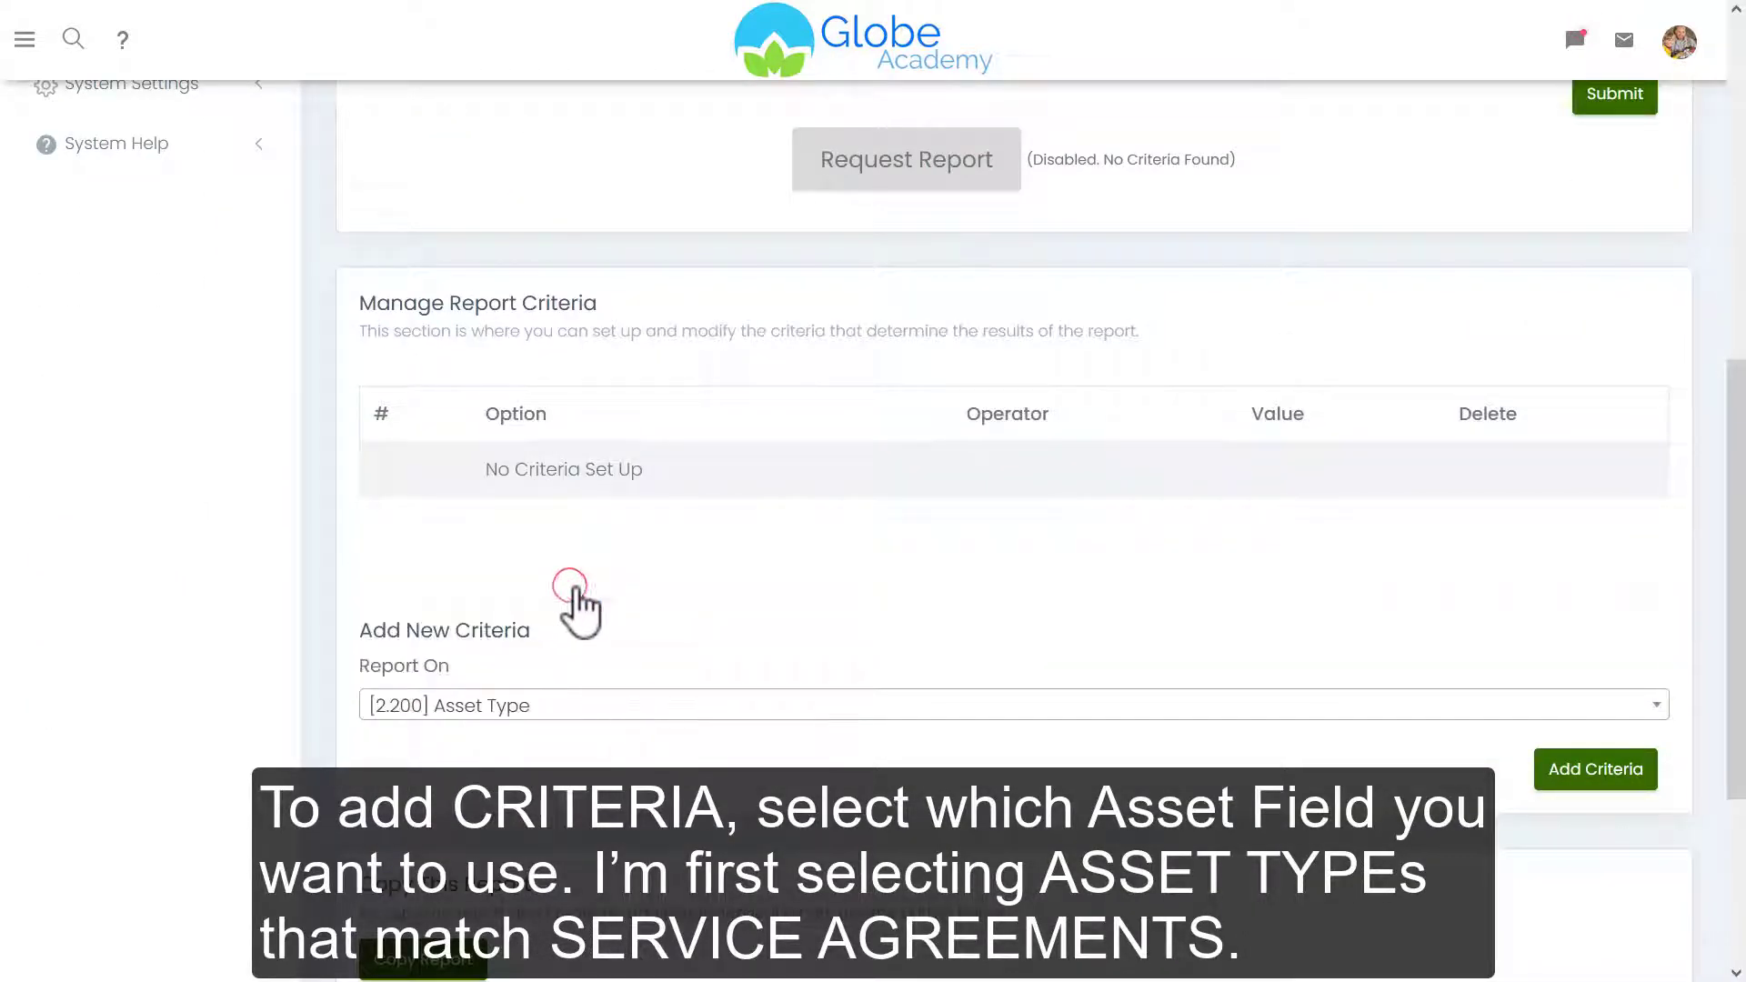
{"action": "left_click", "coordinate": [1578, 788]}
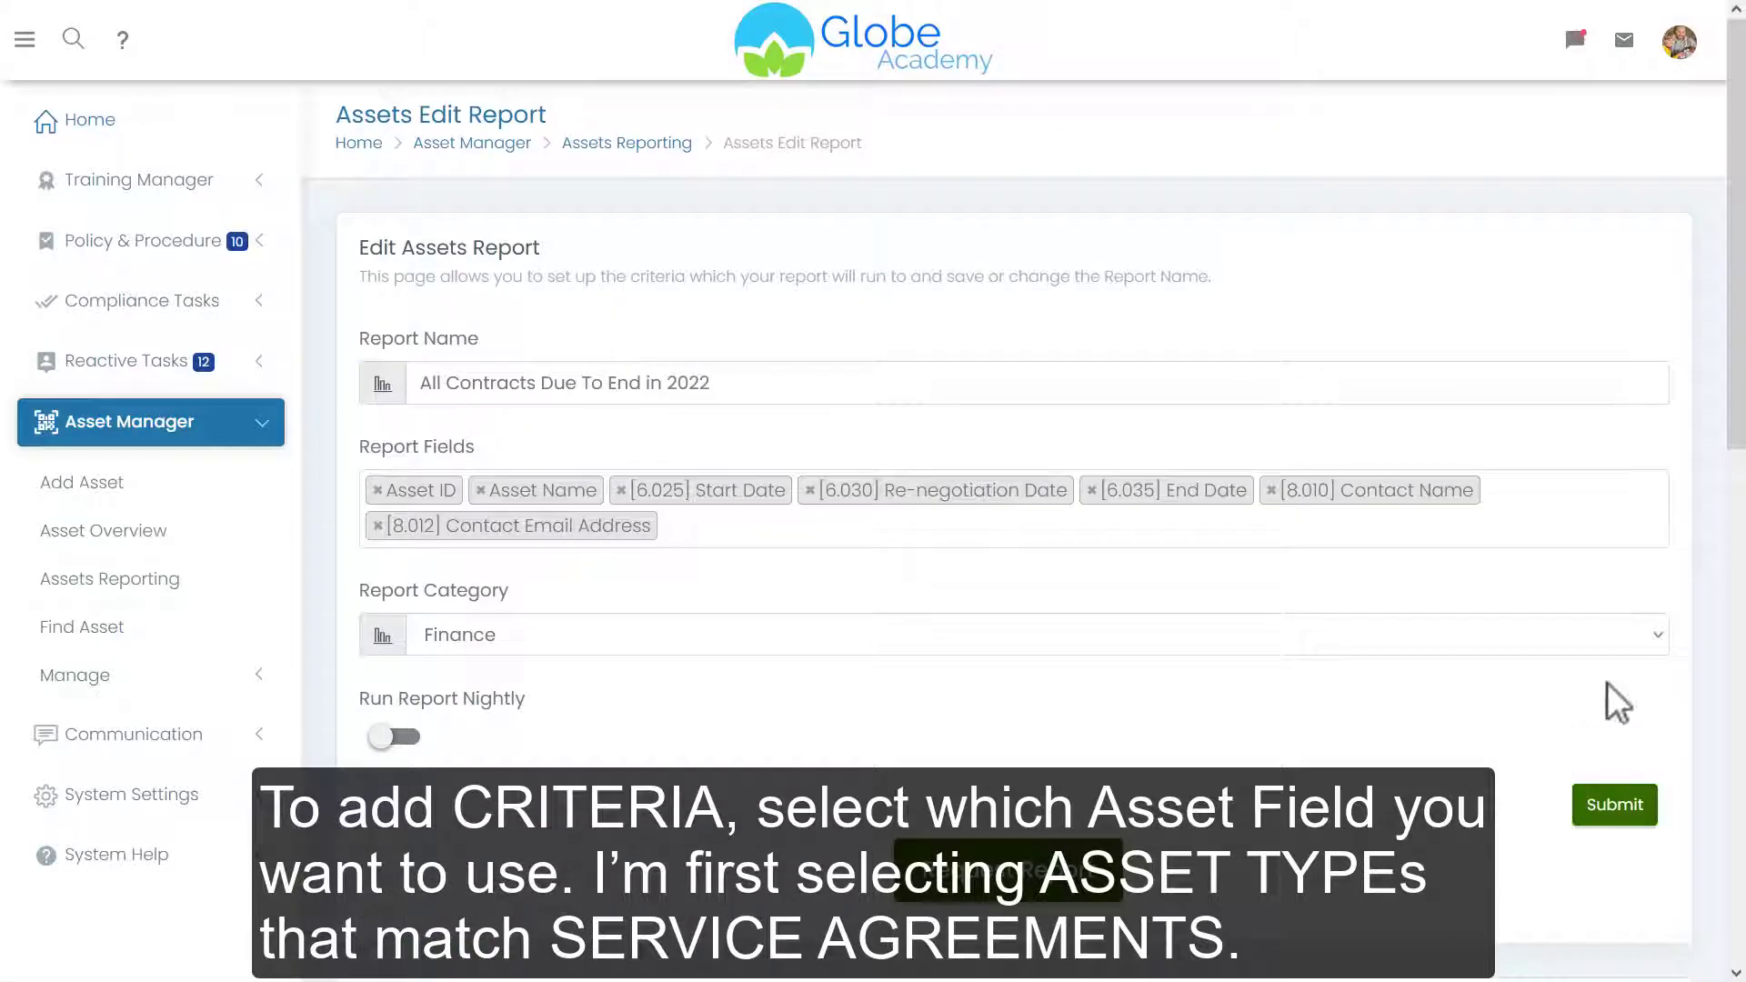
Set the Asset Type criterion's value to Service Agreement, including all options below, and update the criterion.
{"action": "scroll", "coordinate": [1610, 701], "scroll_direction": "down", "scroll_amount": 8}
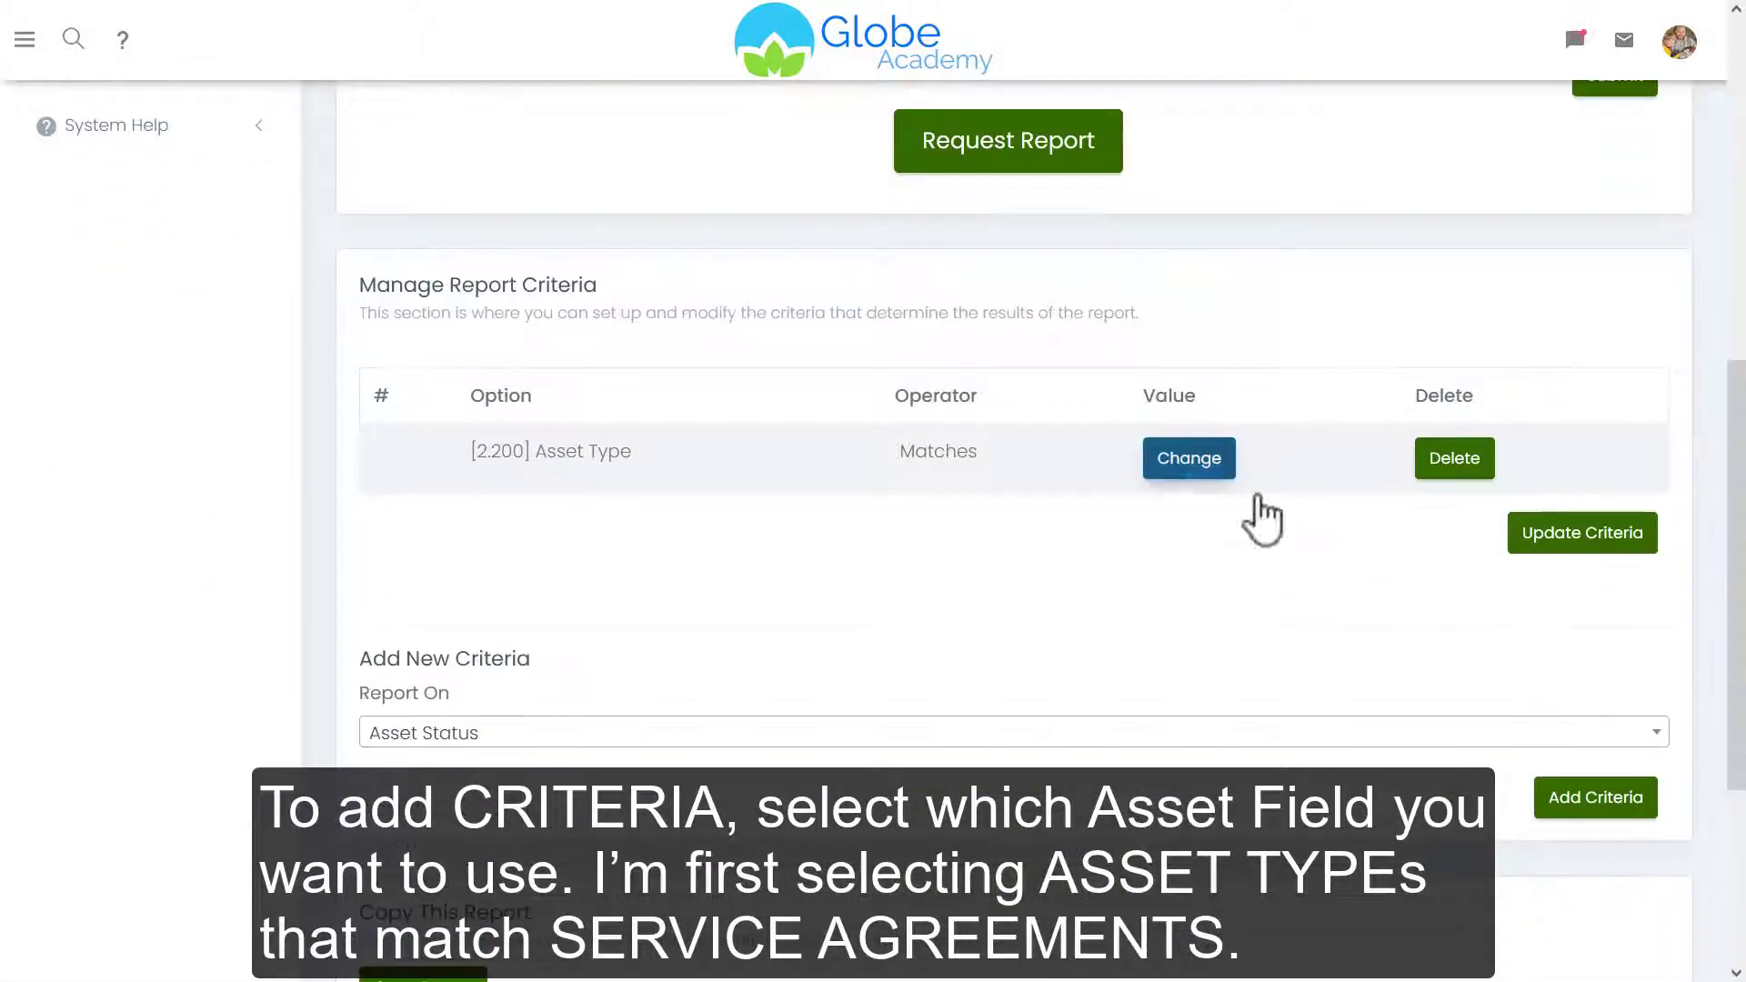
{"action": "left_click", "coordinate": [1188, 460]}
{"action": "left_click", "coordinate": [511, 383]}
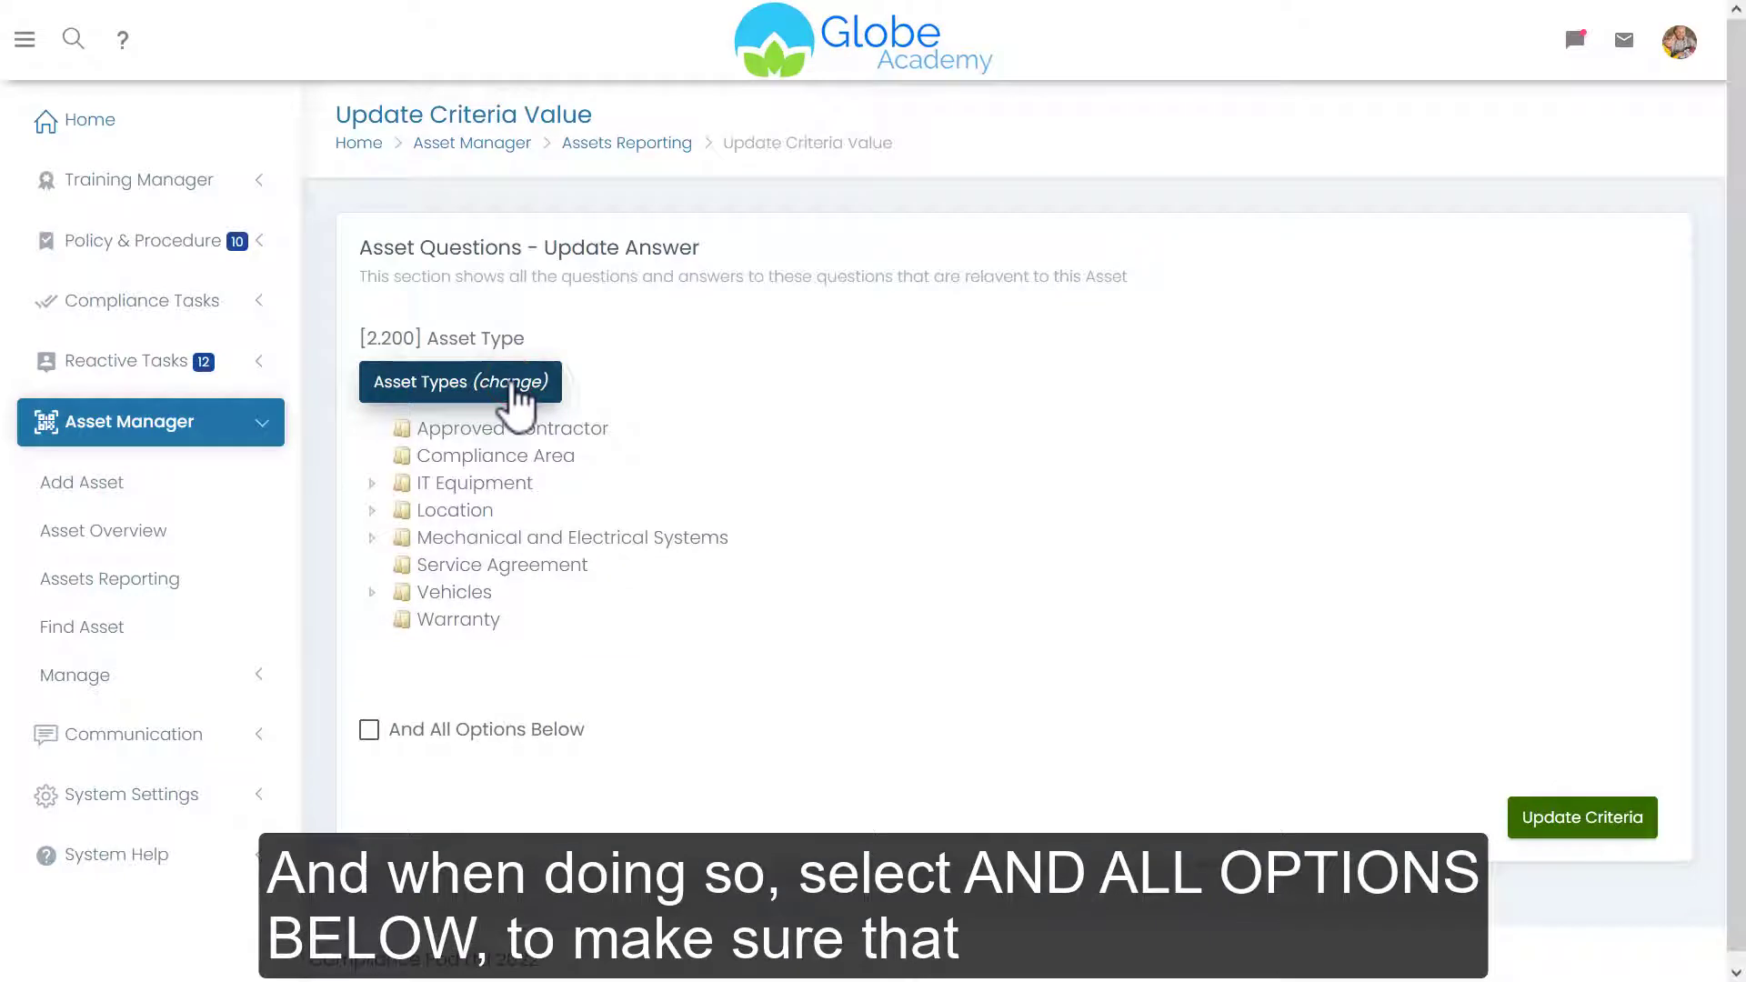
{"action": "left_click", "coordinate": [454, 566]}
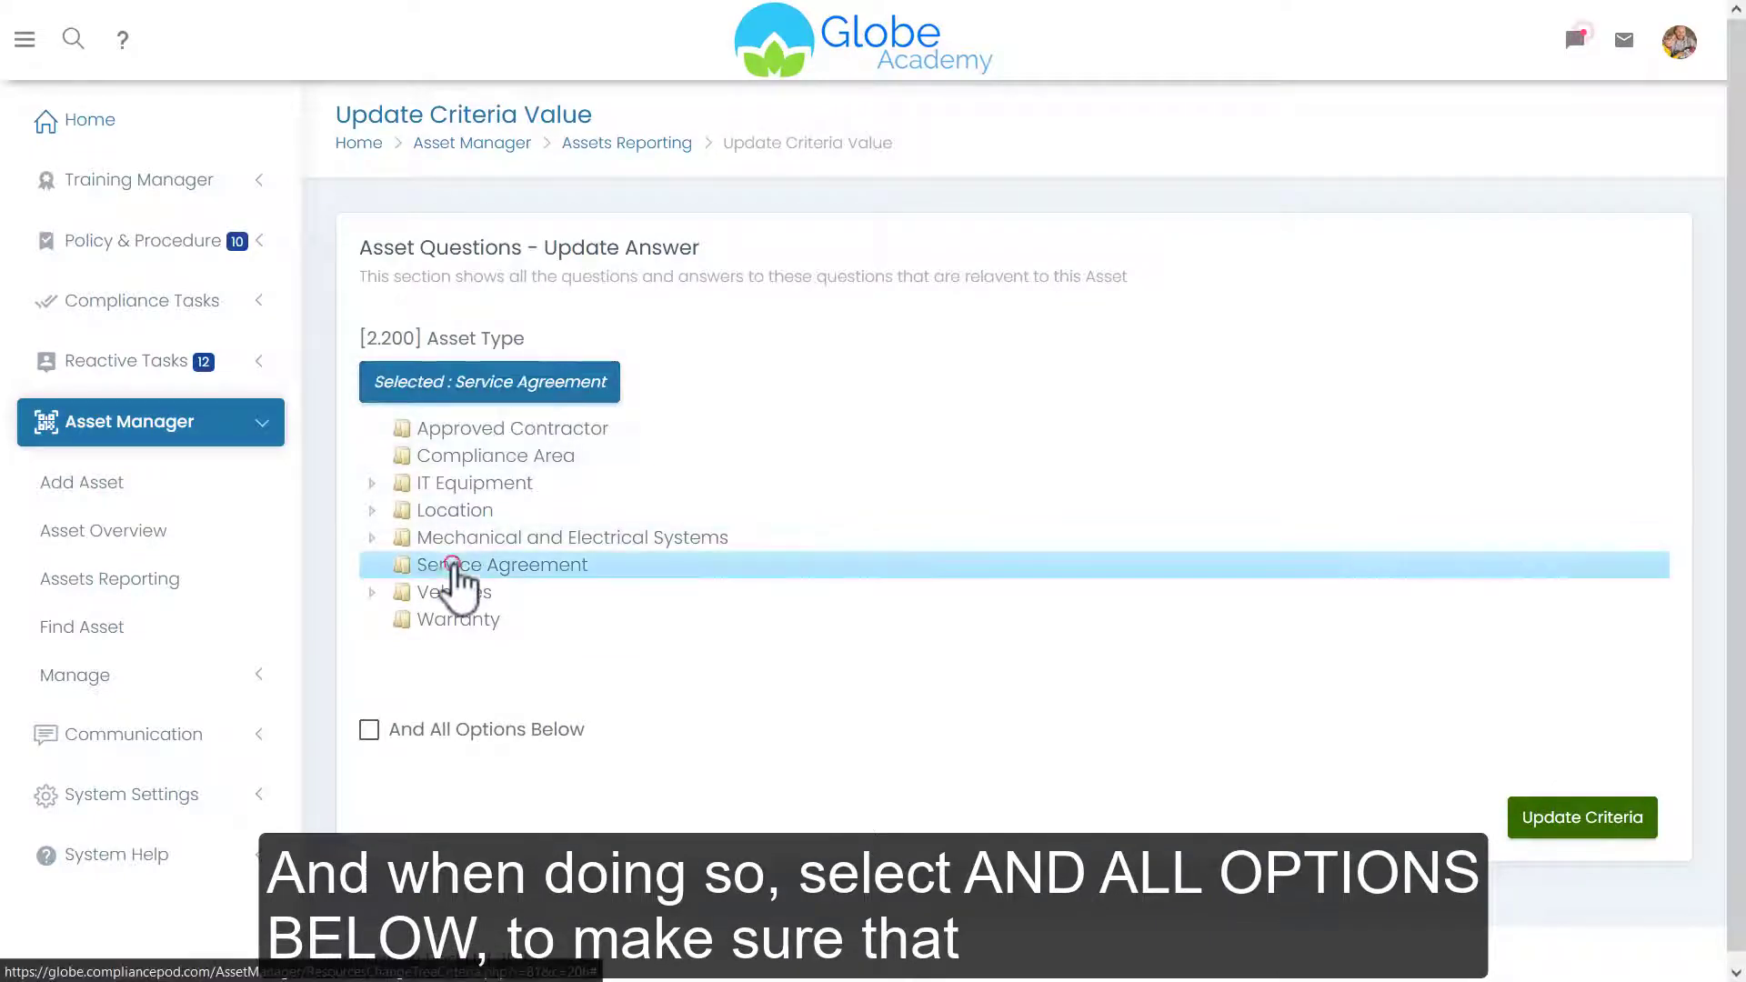
{"action": "left_click", "coordinate": [370, 730]}
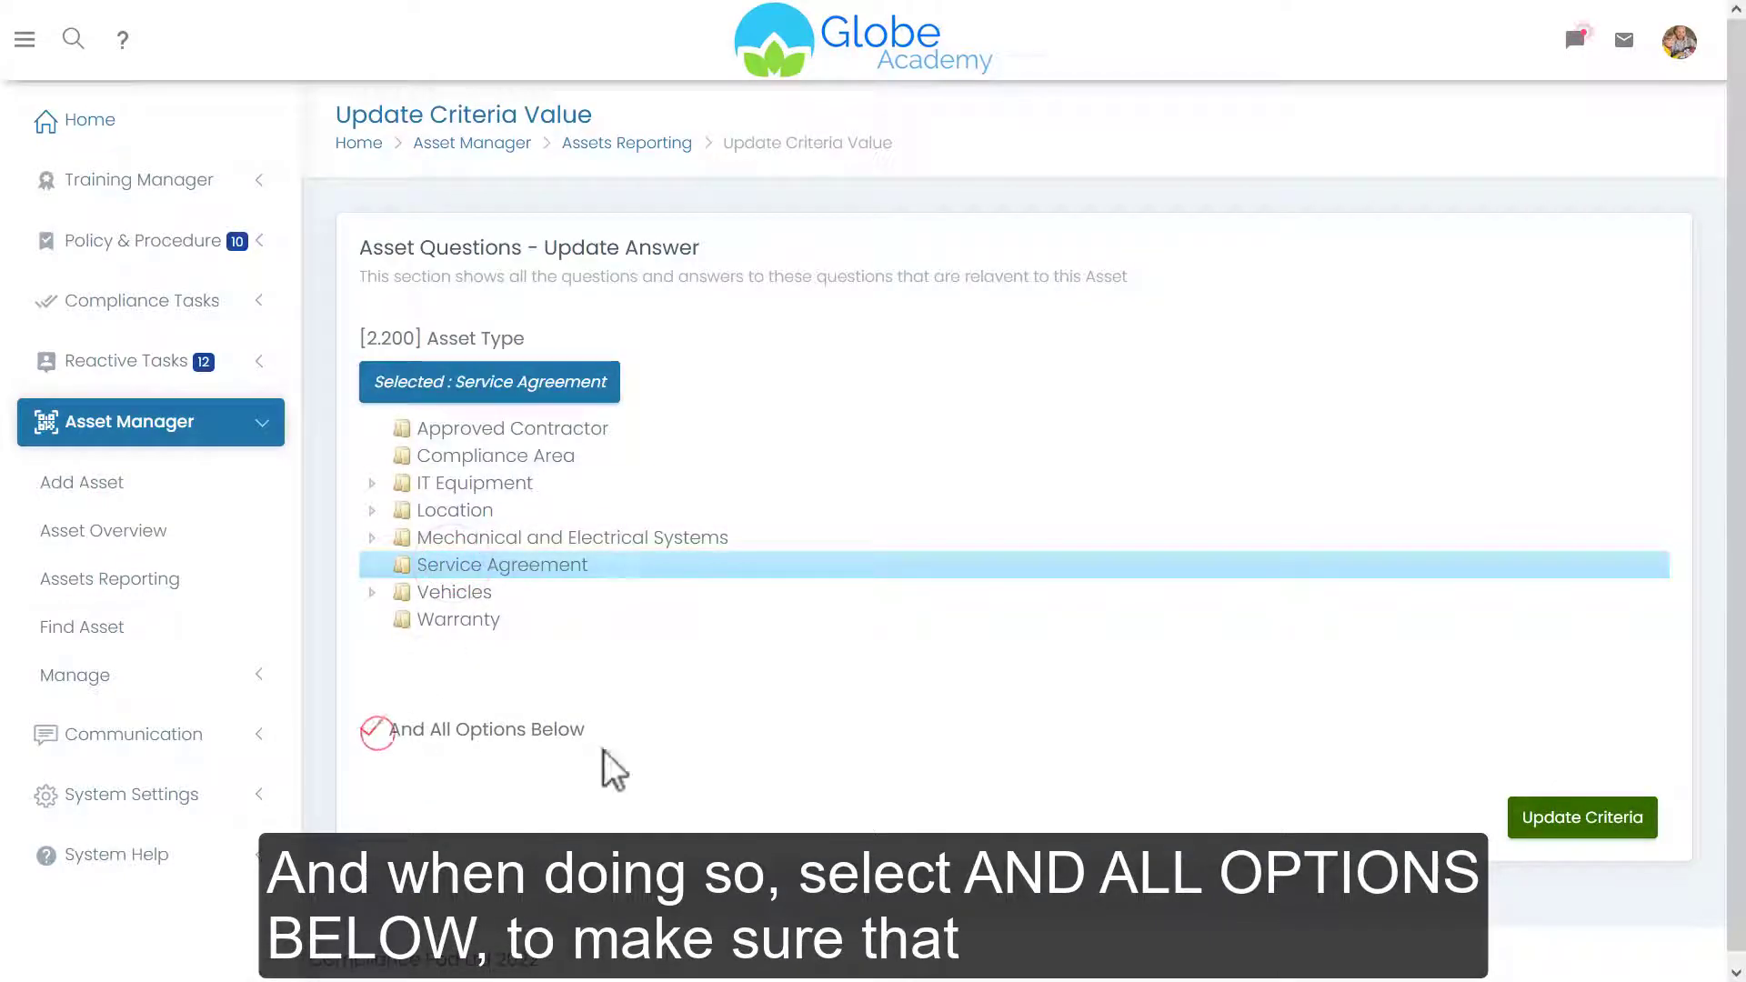
{"action": "left_click", "coordinate": [1563, 818]}
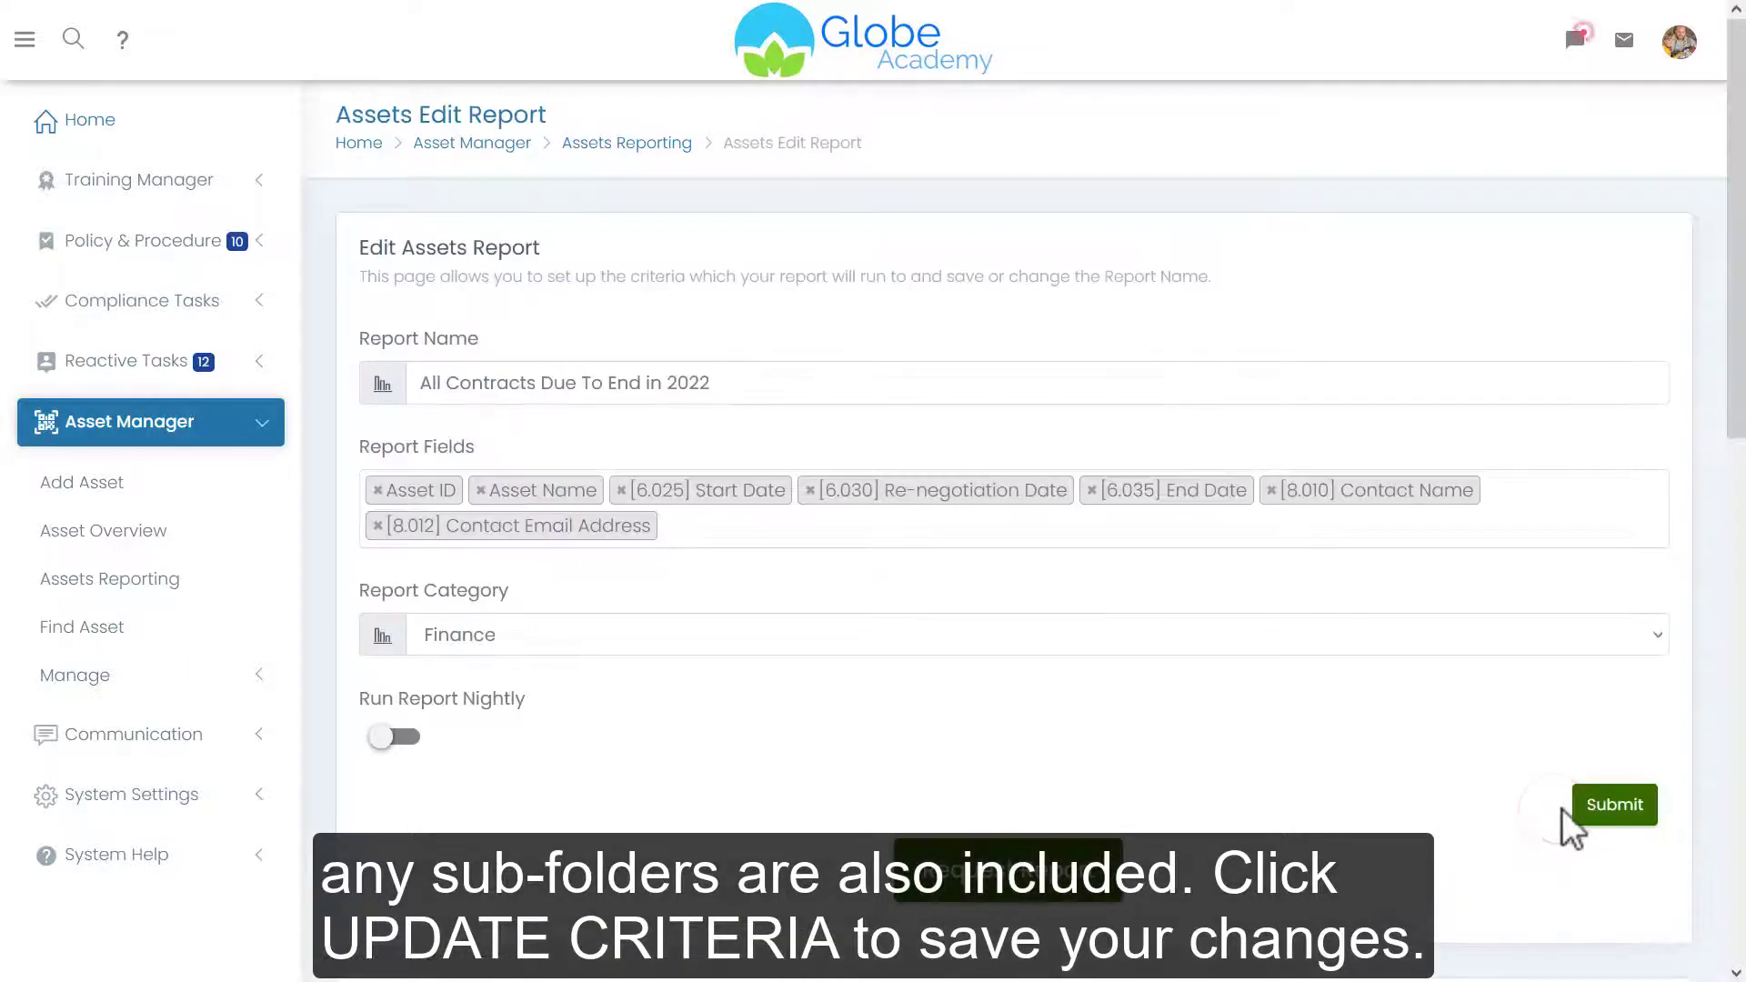
Add a new report criterion based on the [6.035] End Date field.
{"action": "left_click", "coordinate": [913, 576]}
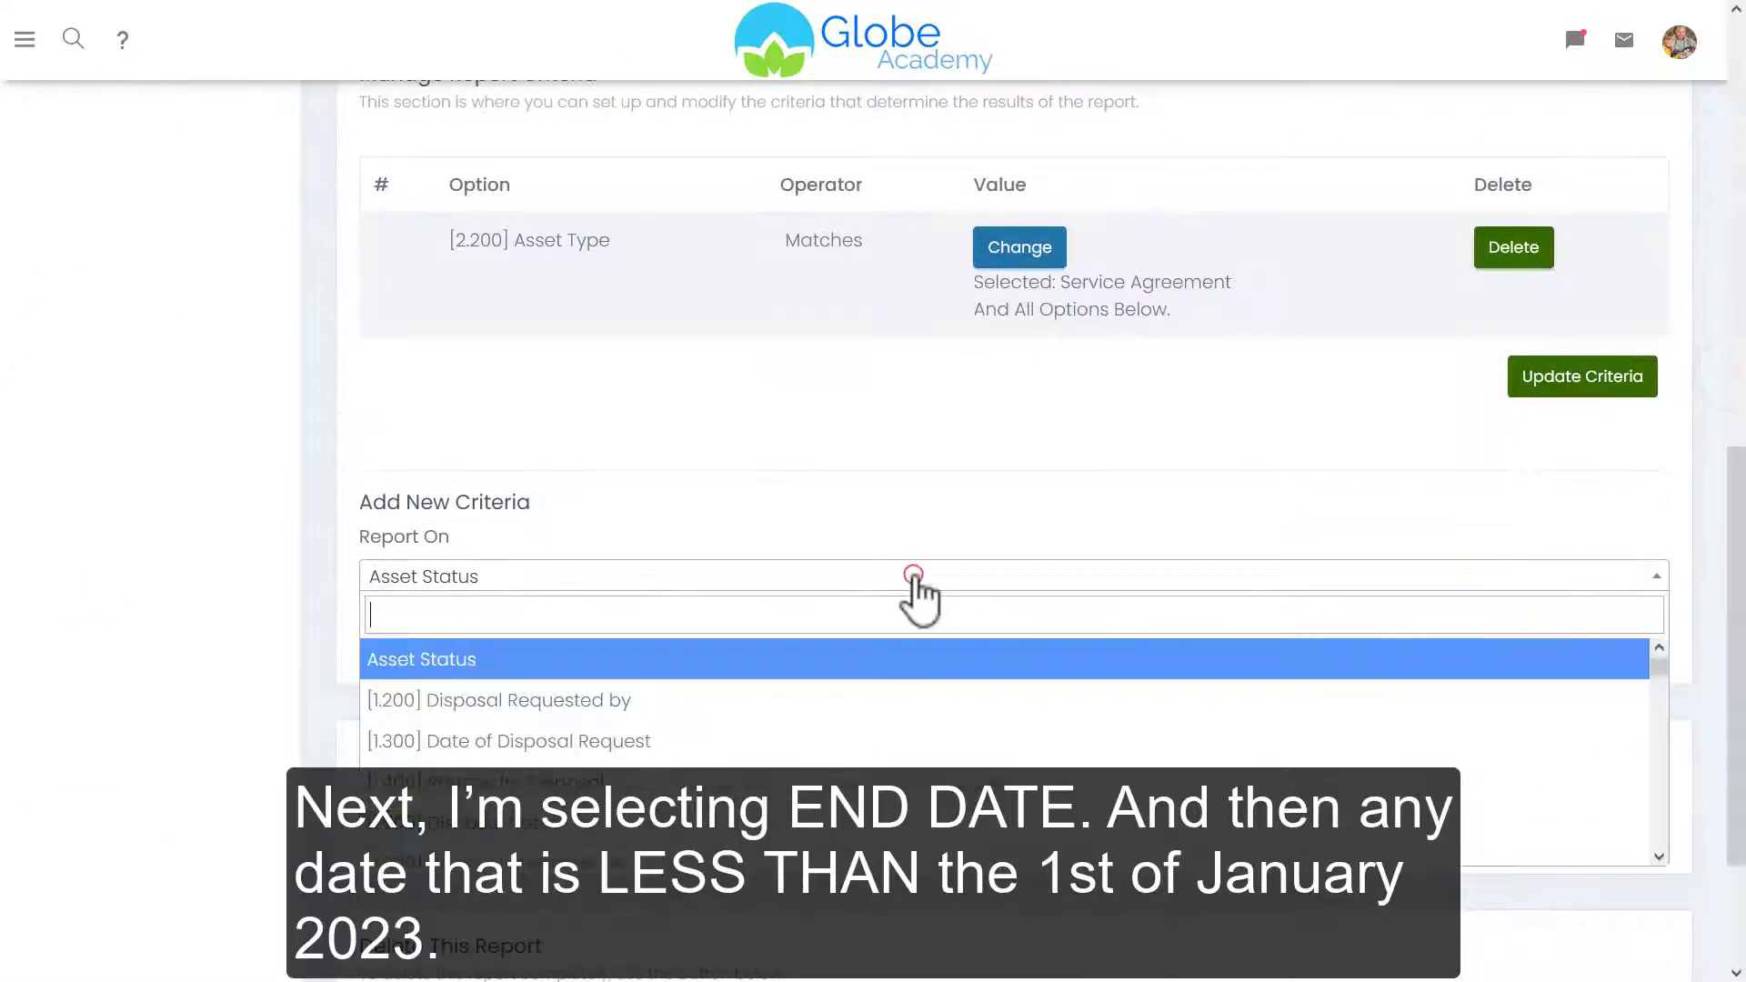
{"action": "type", "text": "end"}
{"action": "key", "text": "Down"}
{"action": "key", "text": "Return"}
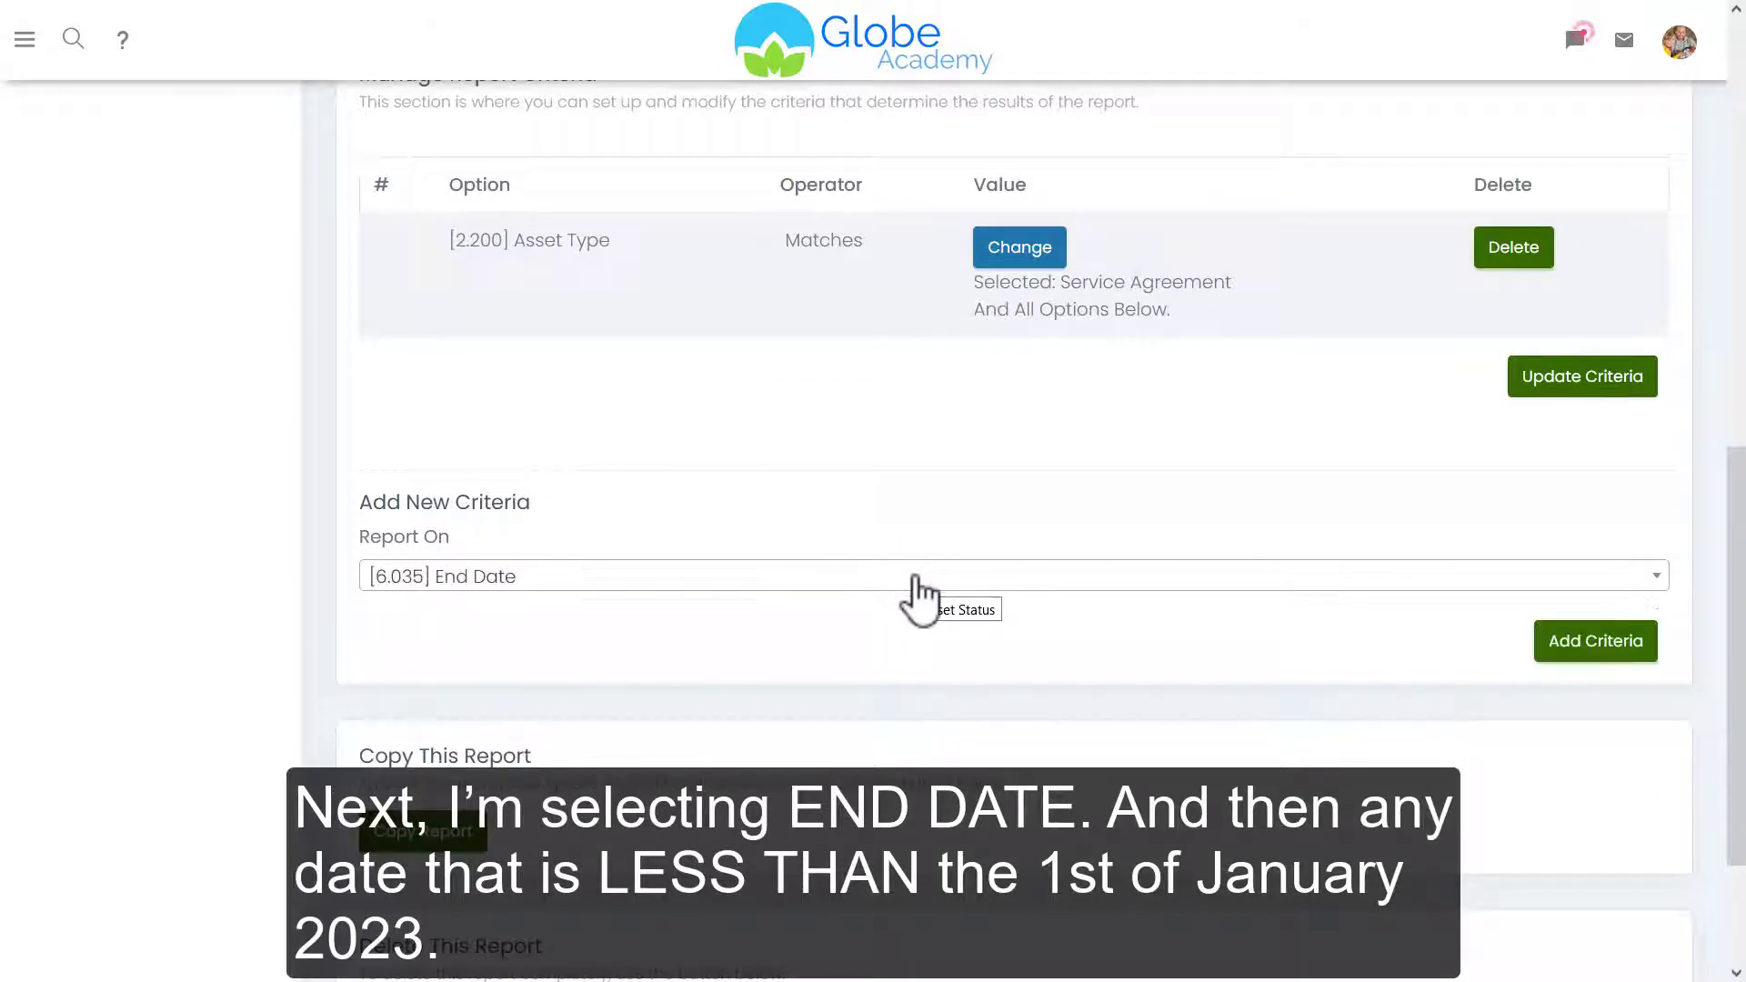
{"action": "left_click", "coordinate": [1578, 641]}
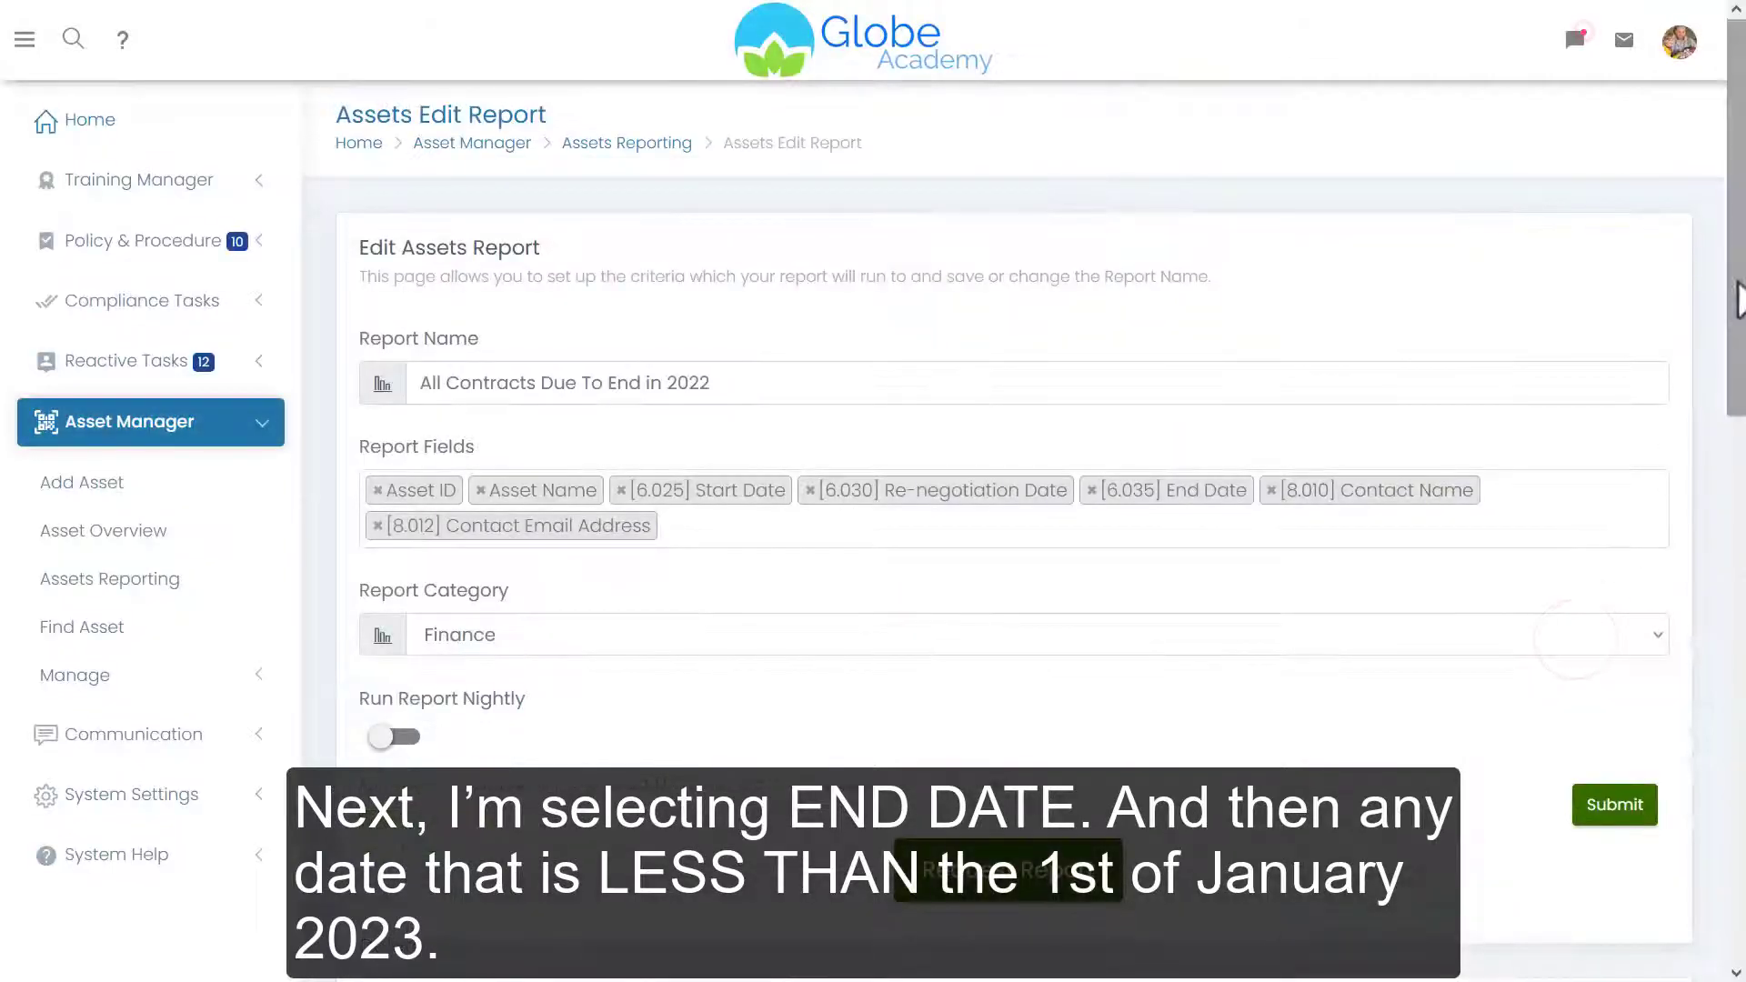
Set the End Date criterion to Is Less Than 01/01/2023 and update the report criteria.
{"action": "left_click", "coordinate": [955, 475]}
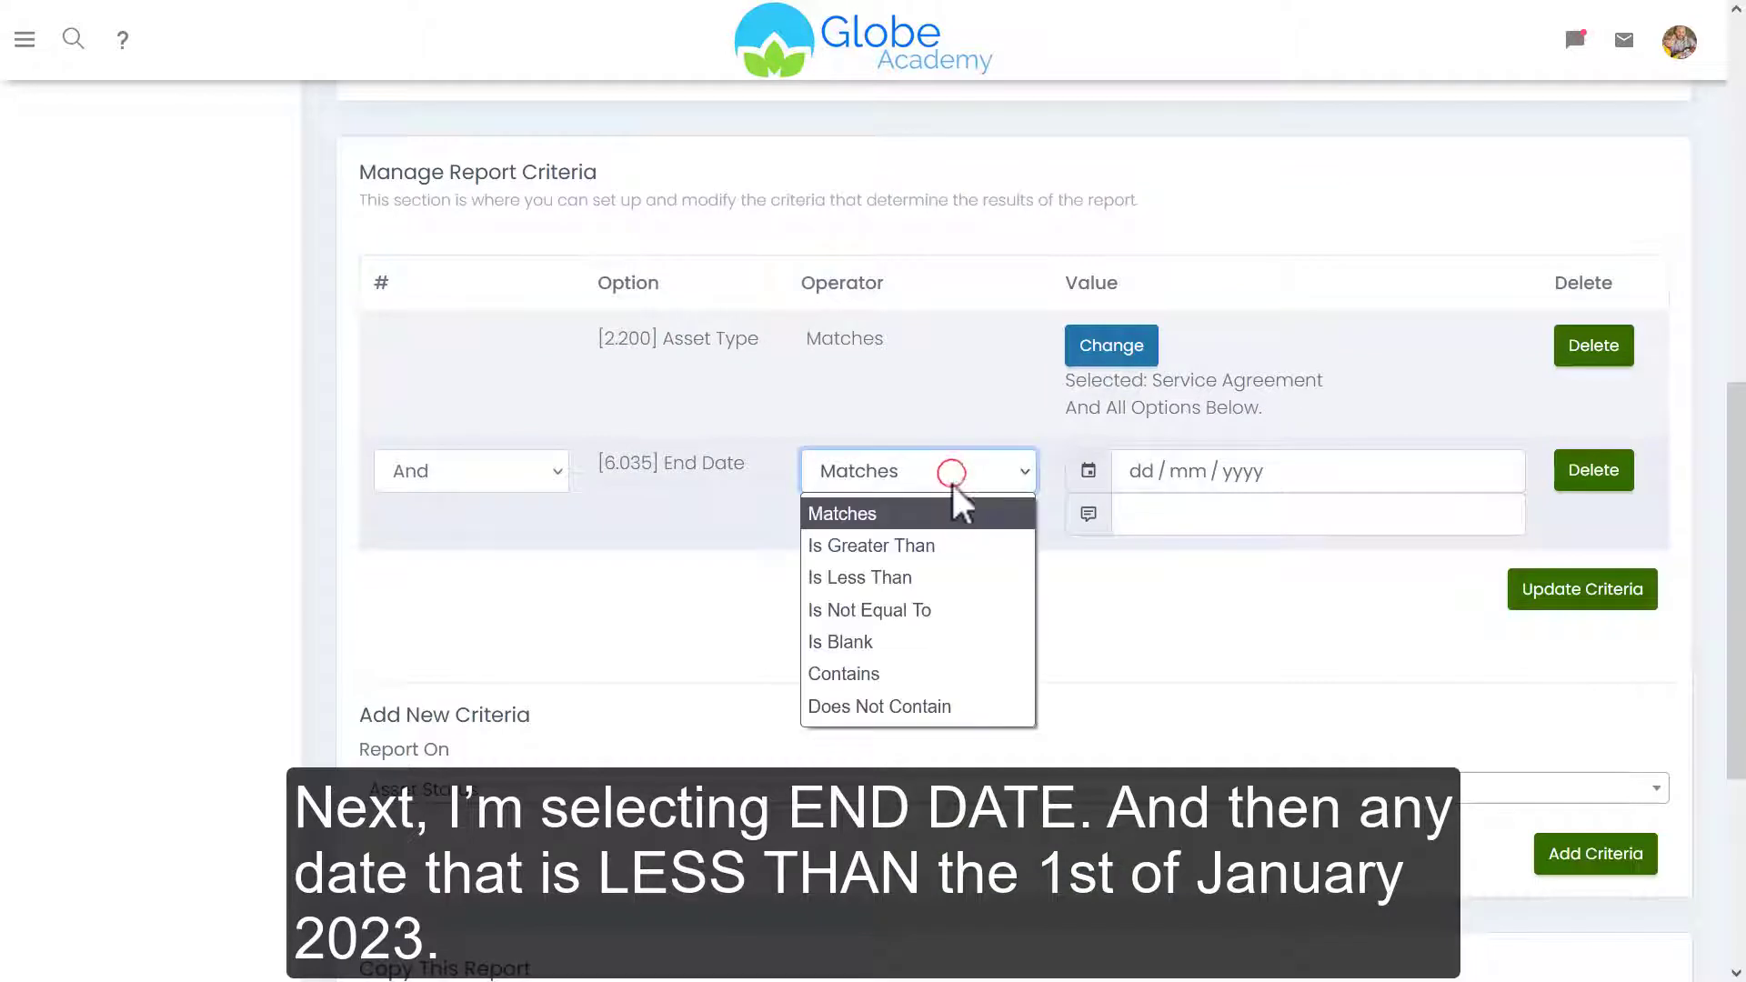
{"action": "left_click", "coordinate": [950, 570]}
{"action": "left_click", "coordinate": [1127, 471]}
{"action": "left_click", "coordinate": [1382, 528]}
{"action": "left_click", "coordinate": [1384, 528]}
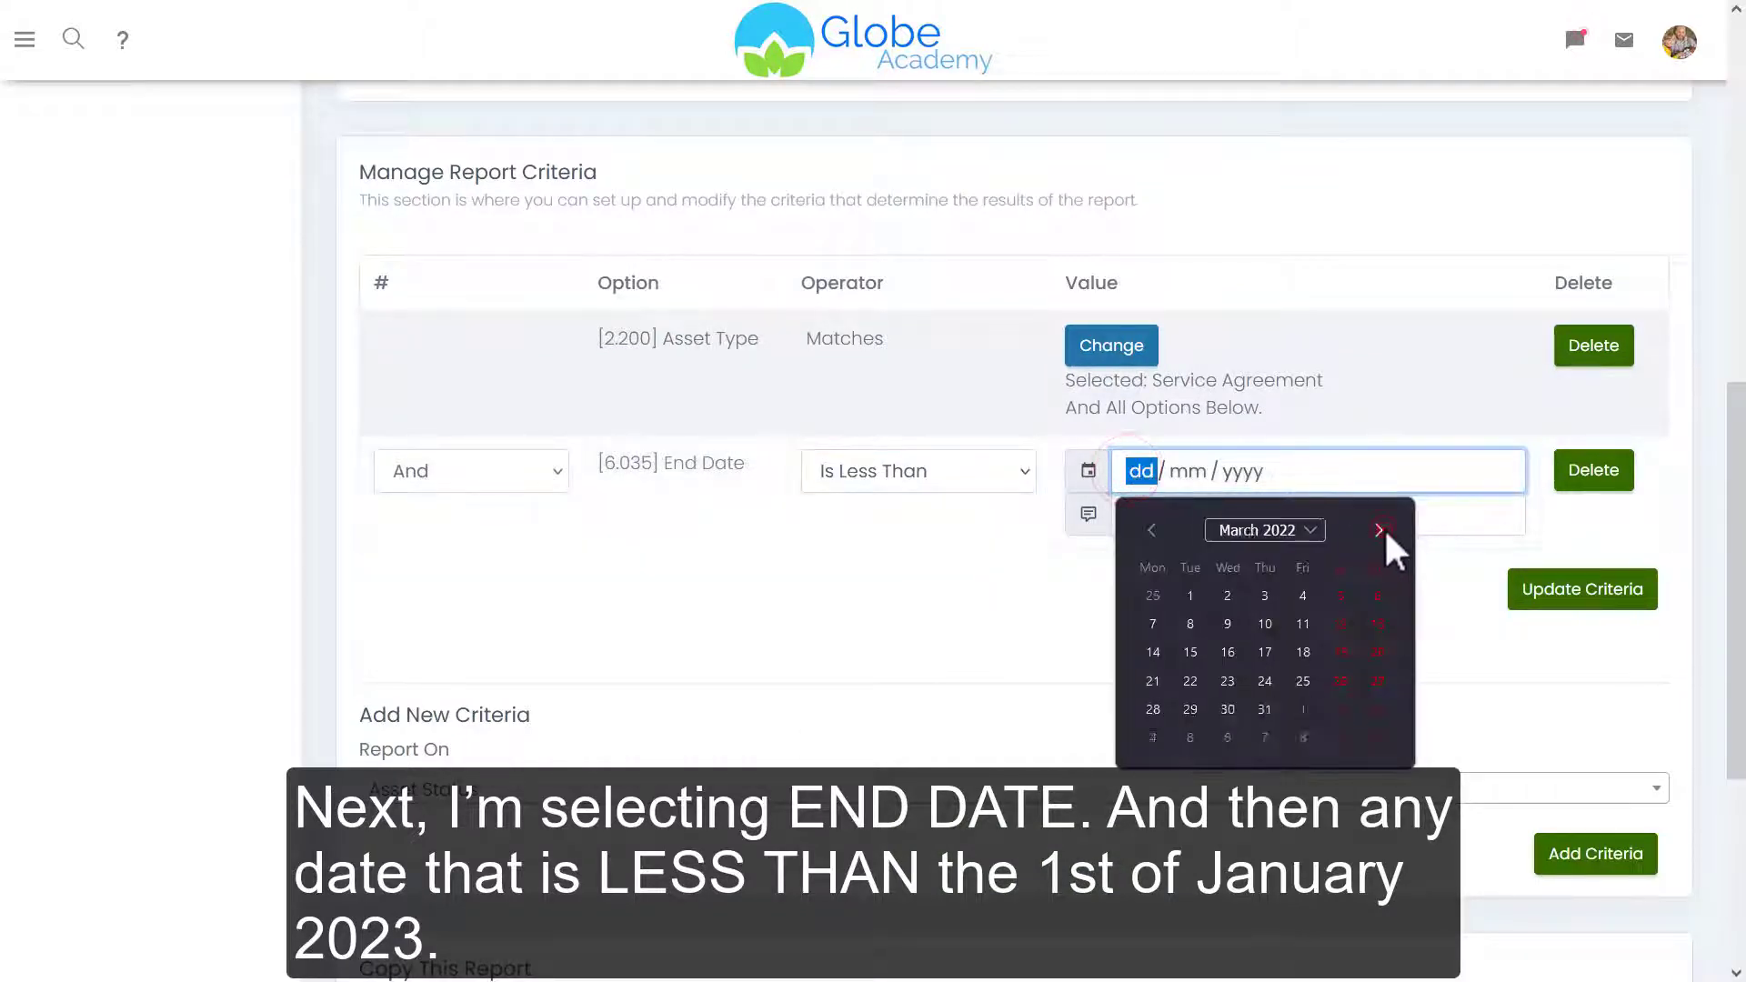
{"action": "left_click", "coordinate": [1384, 528]}
{"action": "left_click", "coordinate": [1384, 527]}
{"action": "left_click", "coordinate": [1384, 528]}
{"action": "left_click", "coordinate": [1384, 528]}
{"action": "left_click", "coordinate": [1384, 528]}
{"action": "left_click", "coordinate": [1384, 527]}
{"action": "left_click", "coordinate": [1384, 527]}
{"action": "left_click", "coordinate": [1385, 527]}
{"action": "left_click", "coordinate": [1384, 528]}
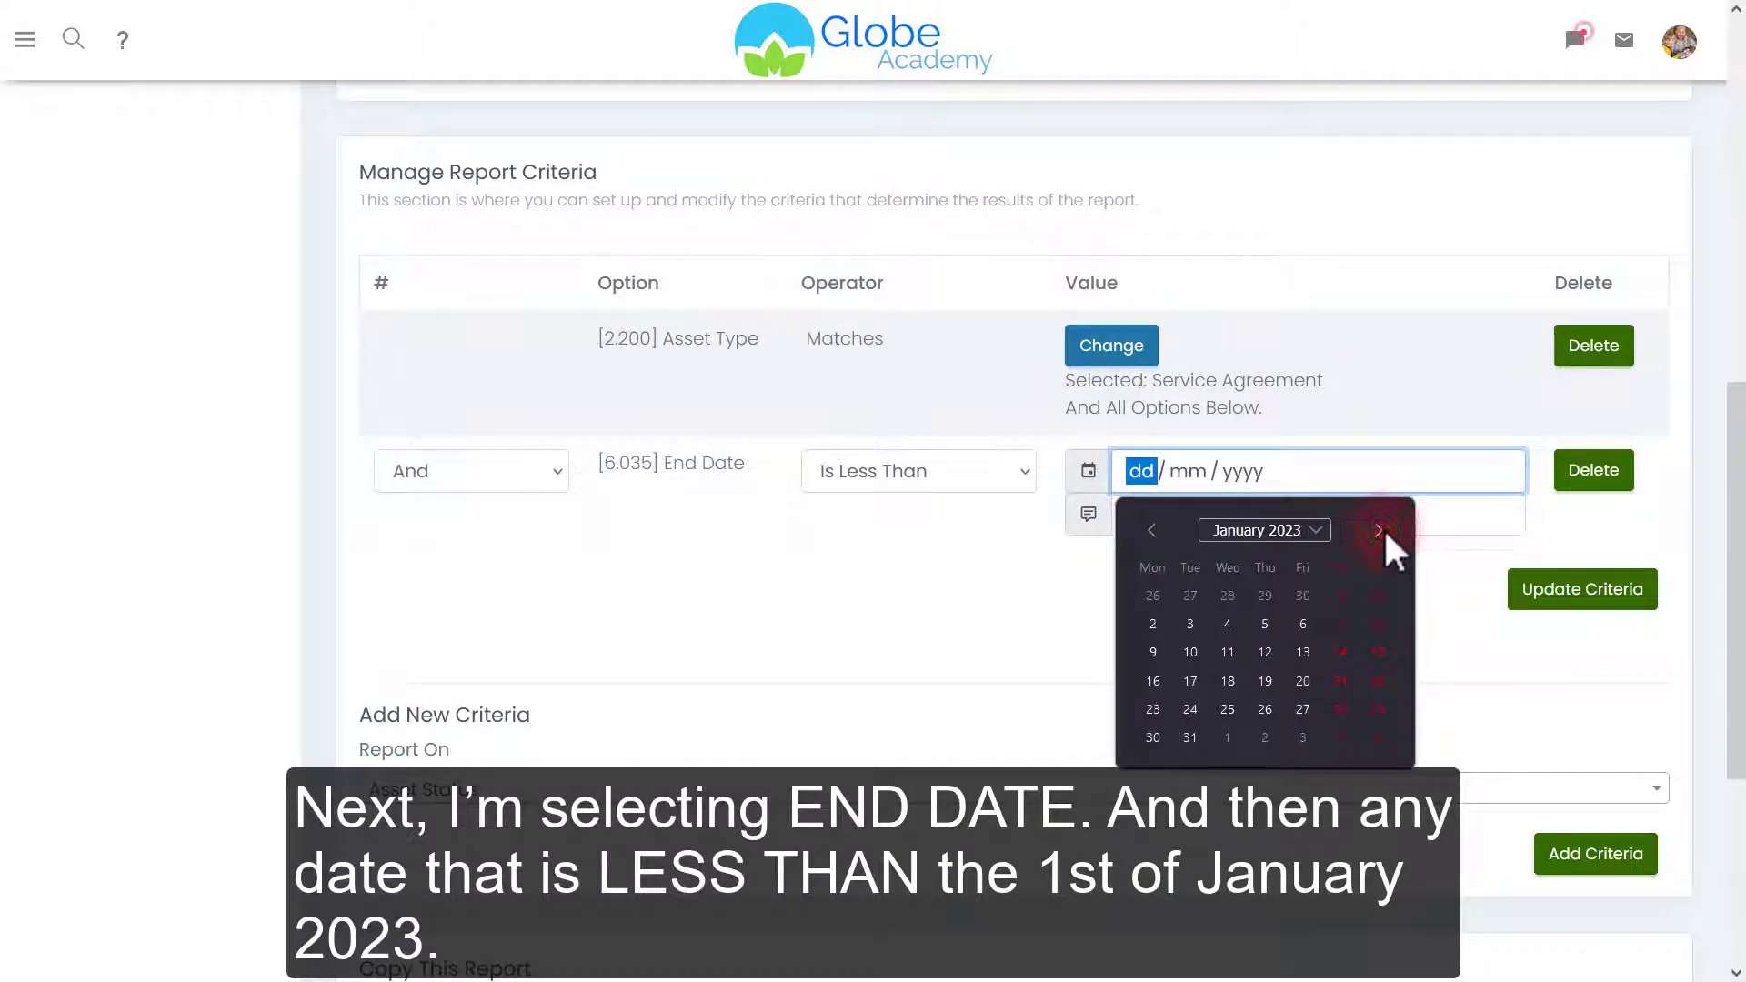
{"action": "left_click", "coordinate": [1375, 596]}
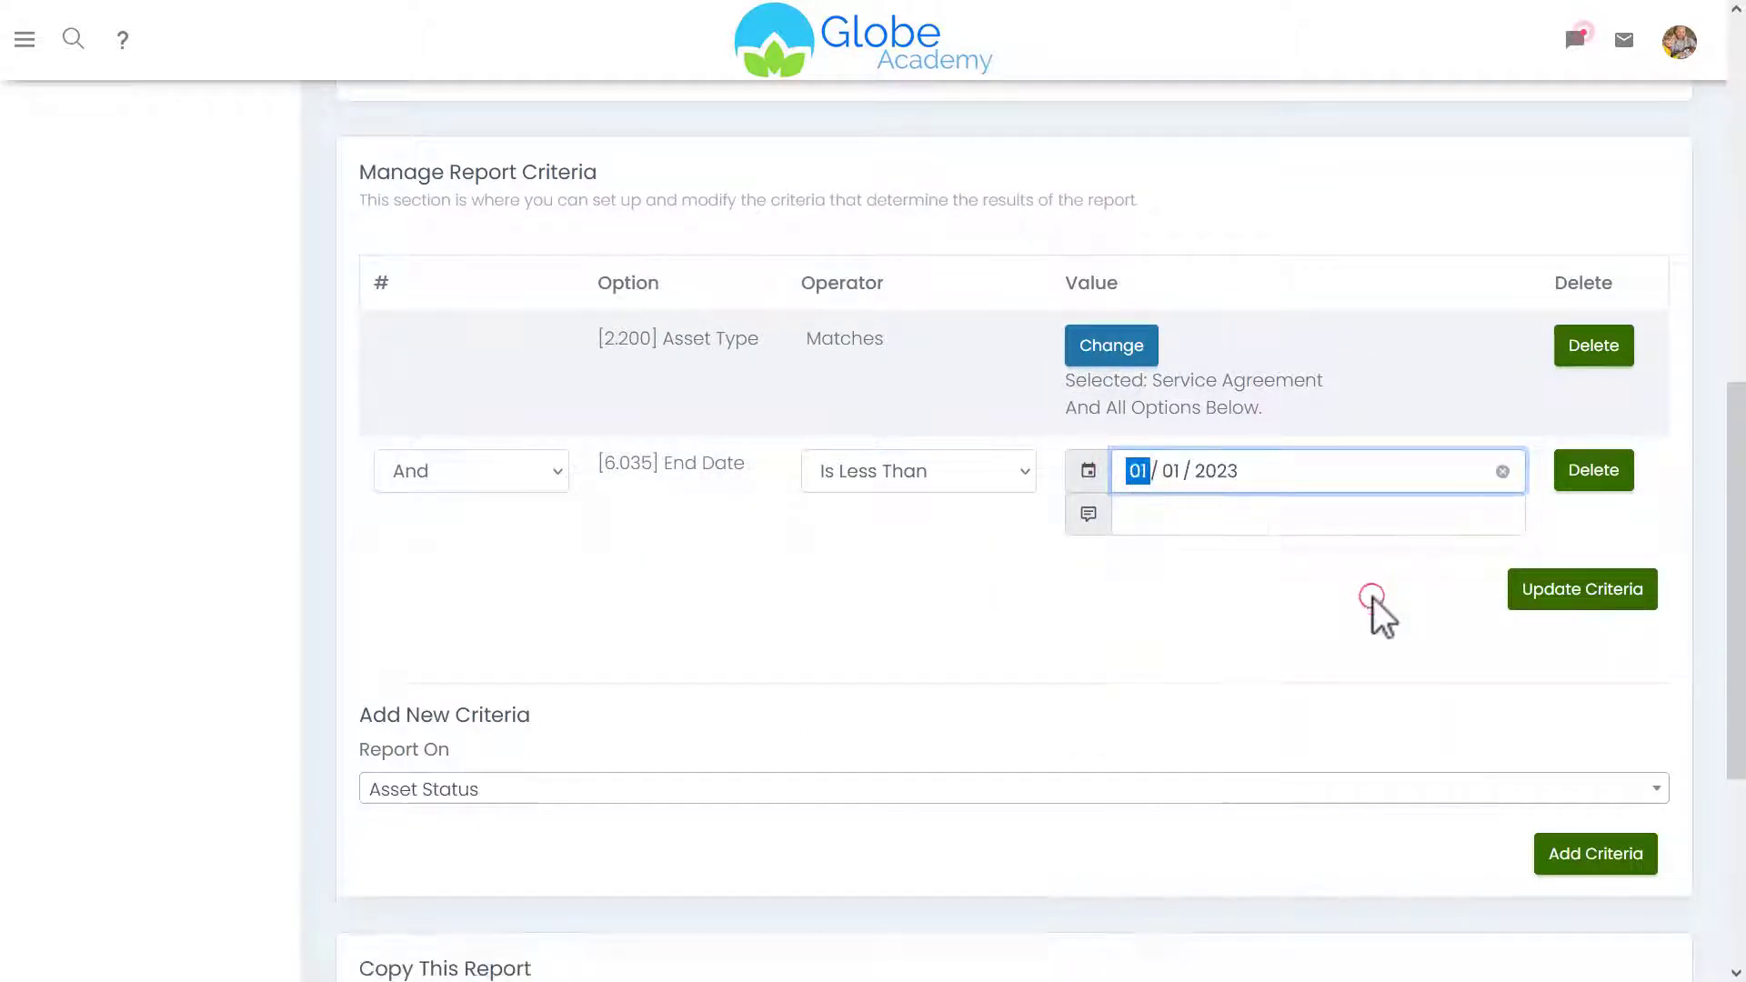
{"action": "left_click", "coordinate": [1550, 593]}
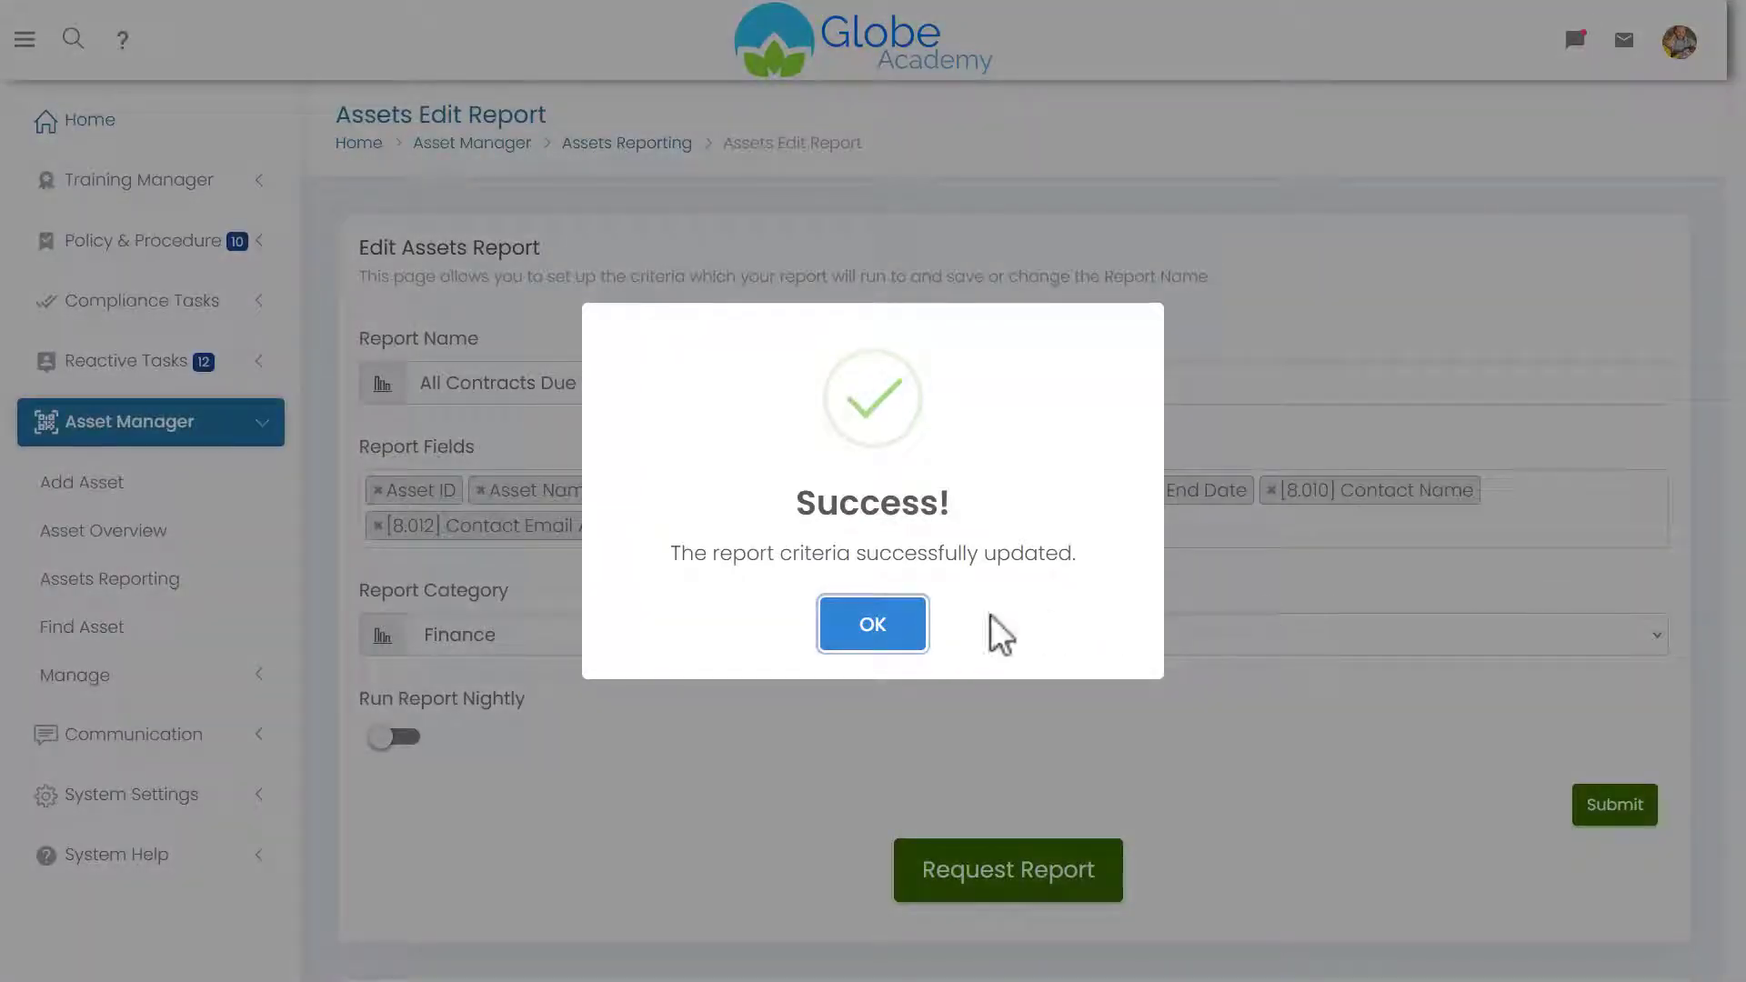
{"action": "left_click", "coordinate": [898, 620]}
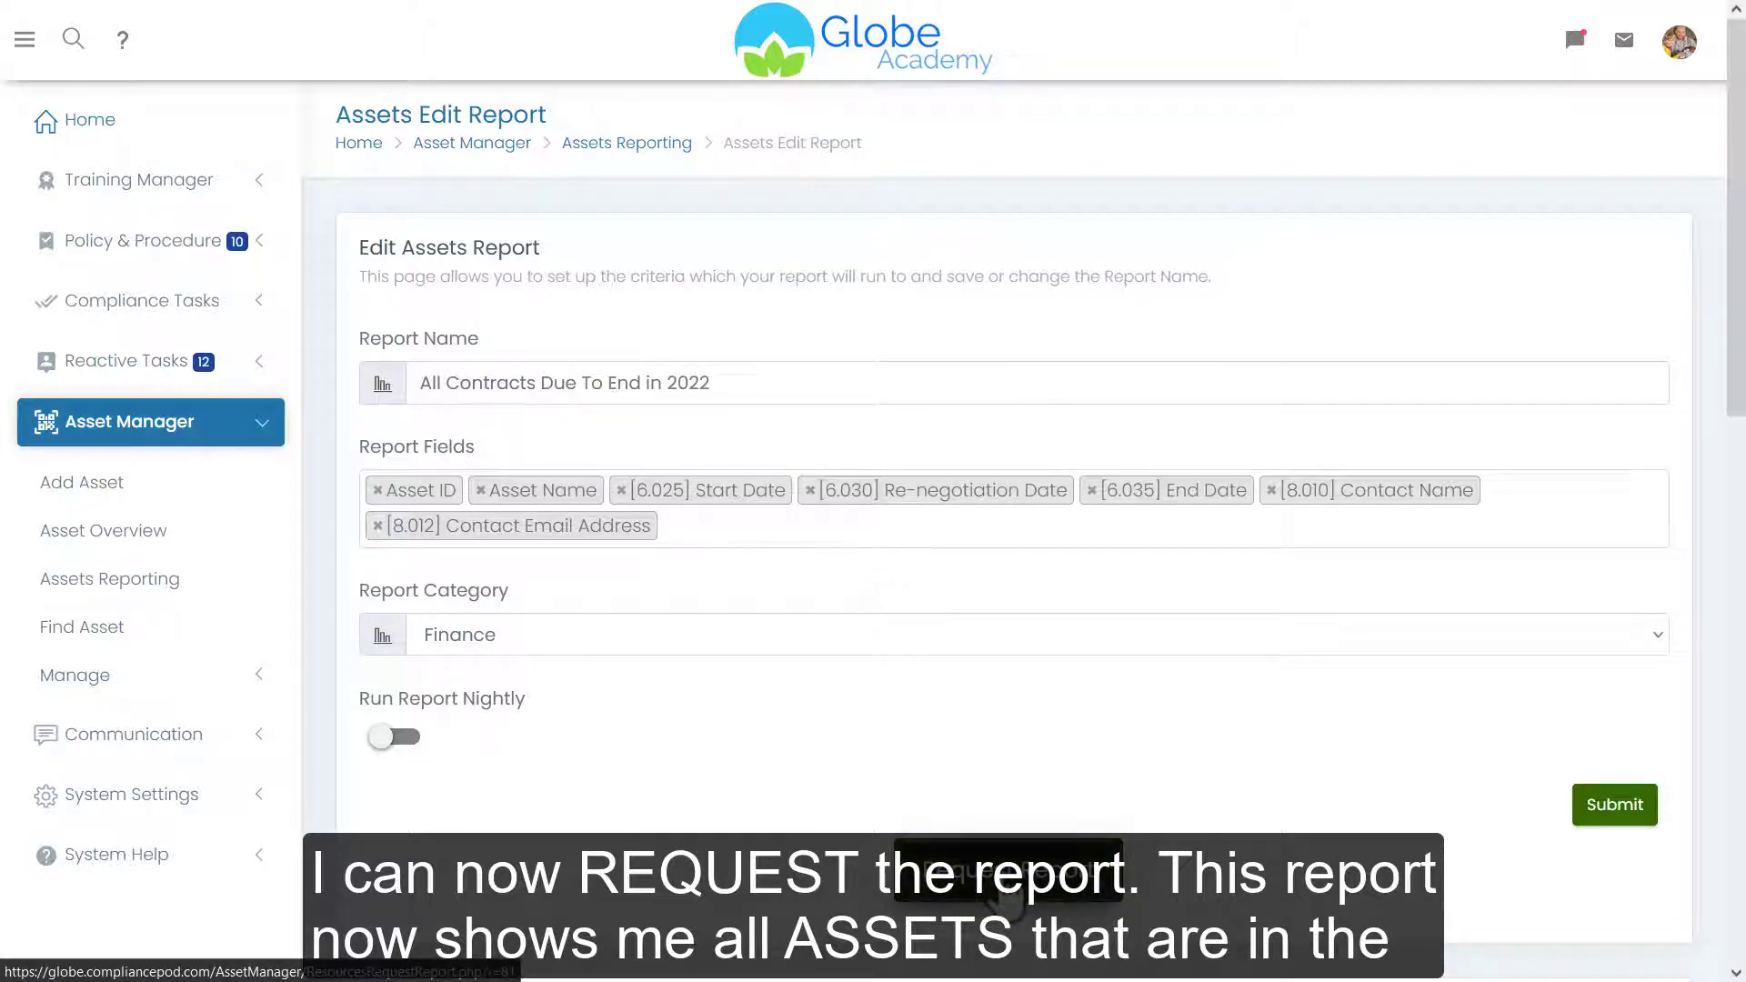
Request the report, export its results to Excel and view the exported workbook before returning to the report.
{"action": "left_click", "coordinate": [1008, 886]}
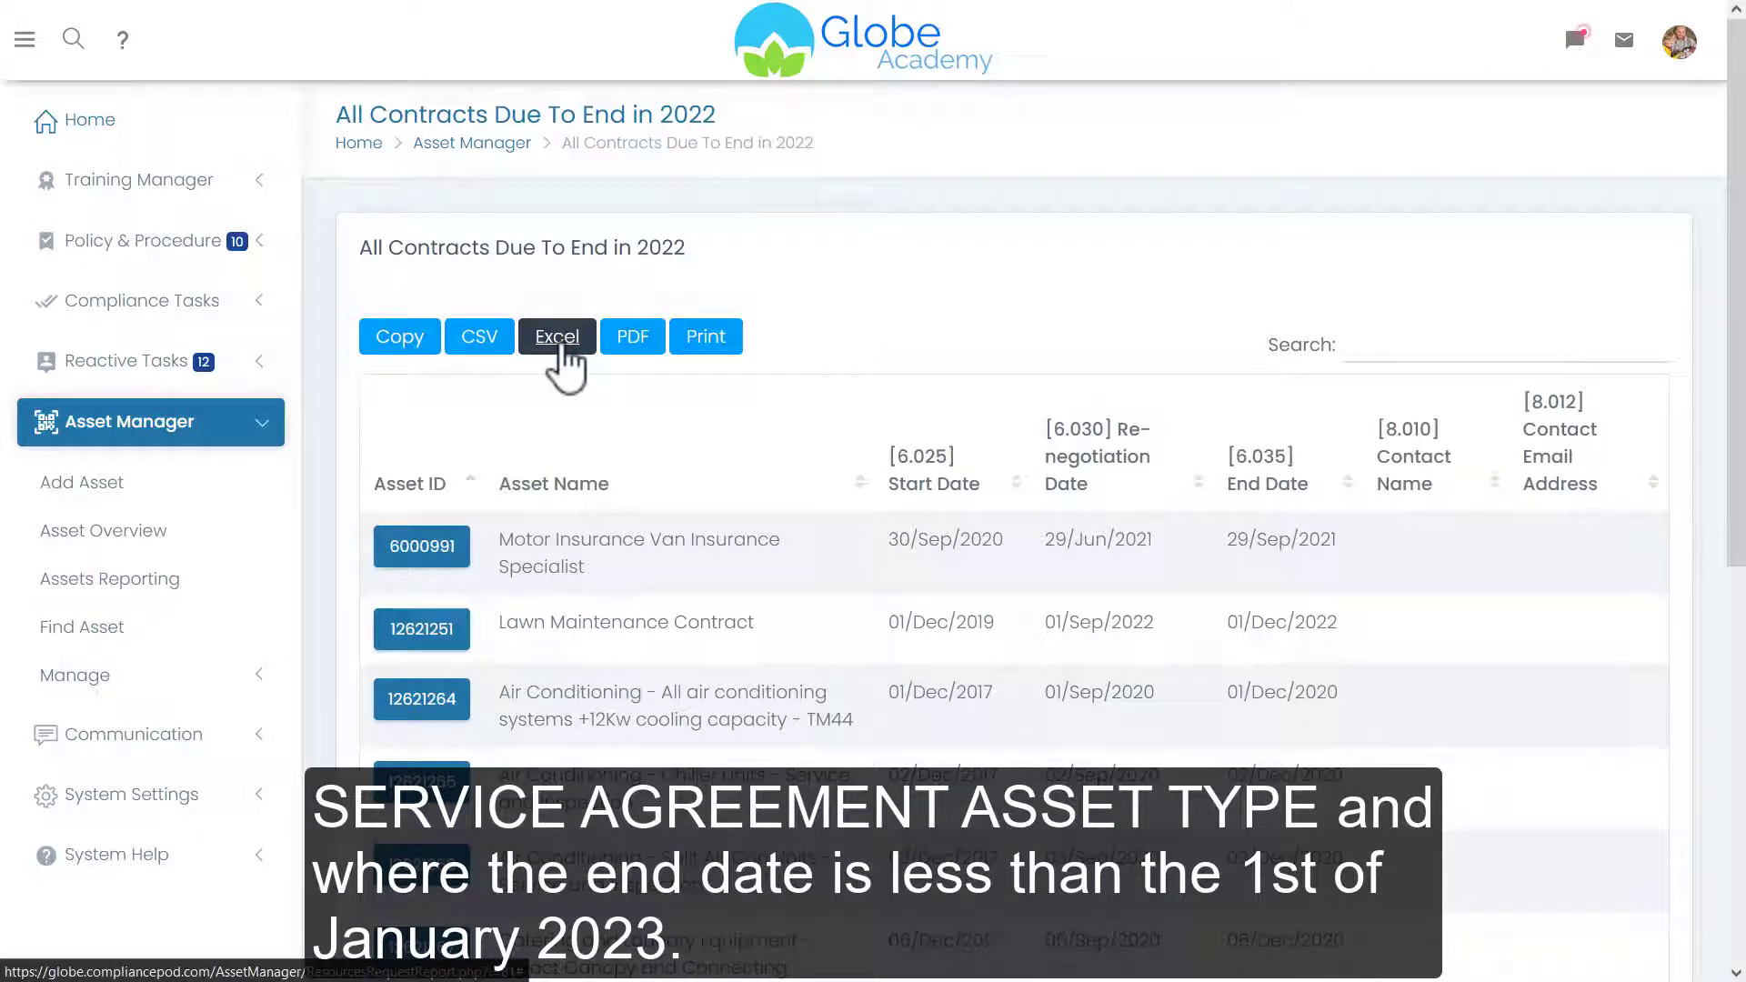
{"action": "left_click", "coordinate": [557, 339]}
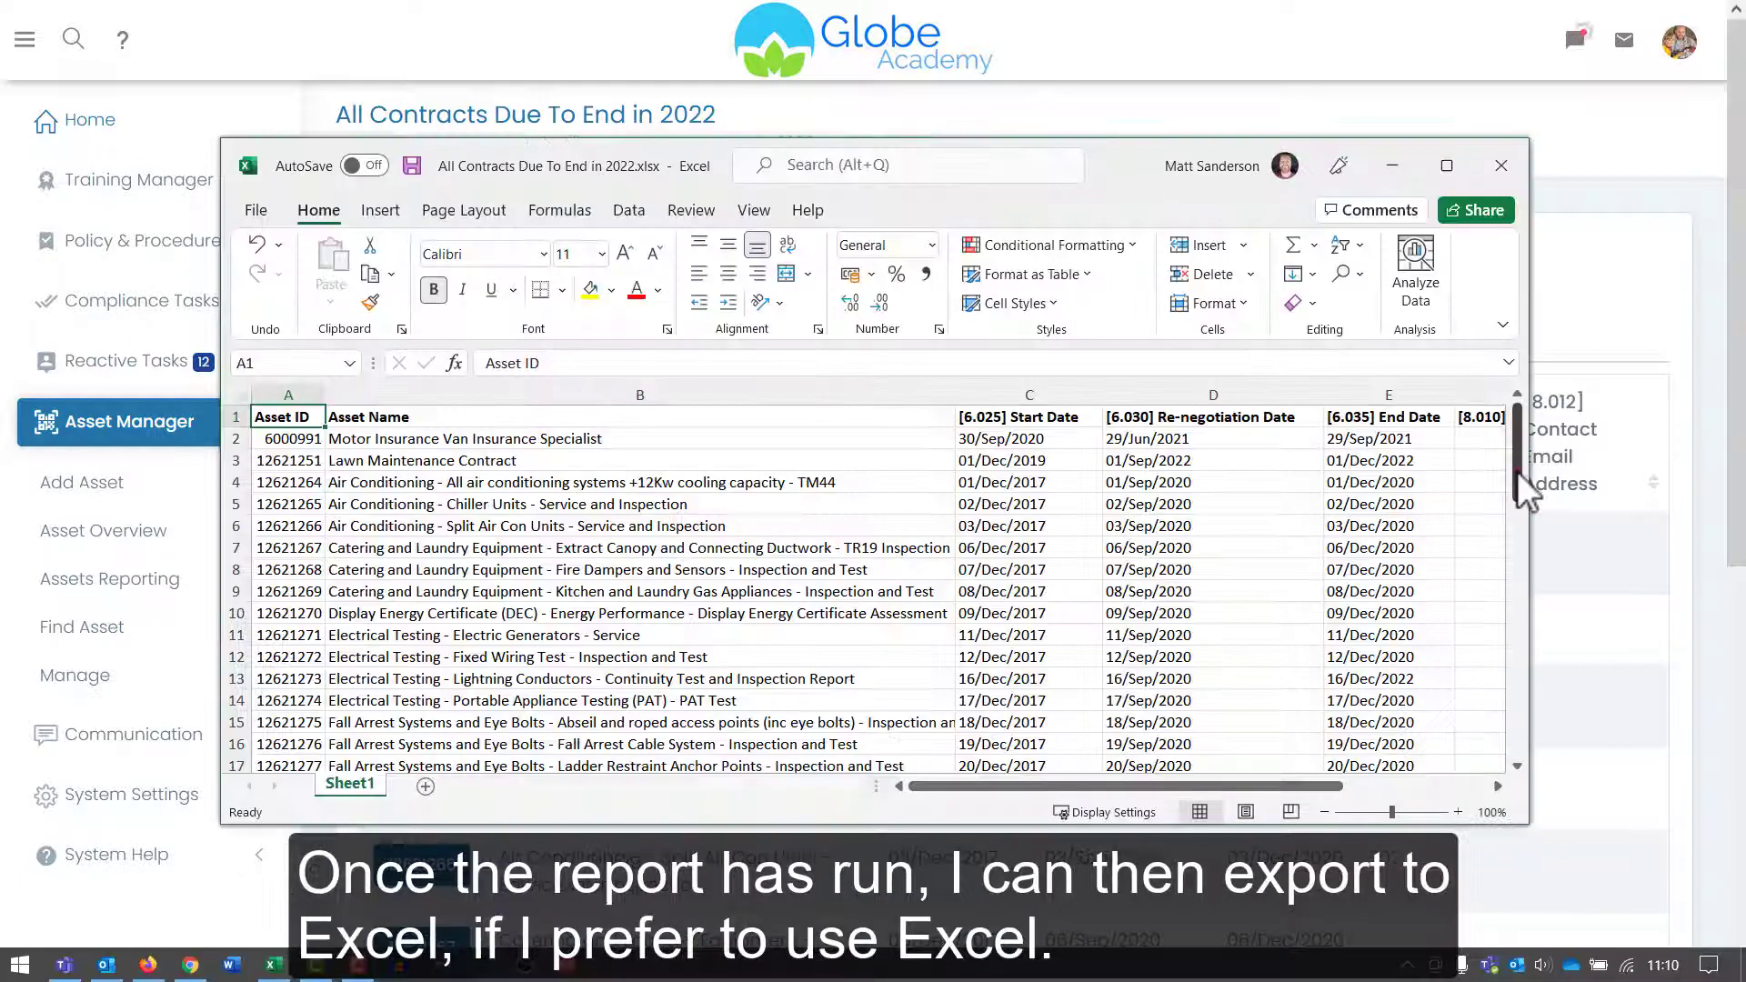
{"action": "mouse_move", "coordinate": [1518, 471]}
{"action": "left_mouse_down"}
{"action": "mouse_move", "coordinate": [1515, 600]}
{"action": "mouse_move", "coordinate": [1518, 452]}
{"action": "left_mouse_up"}
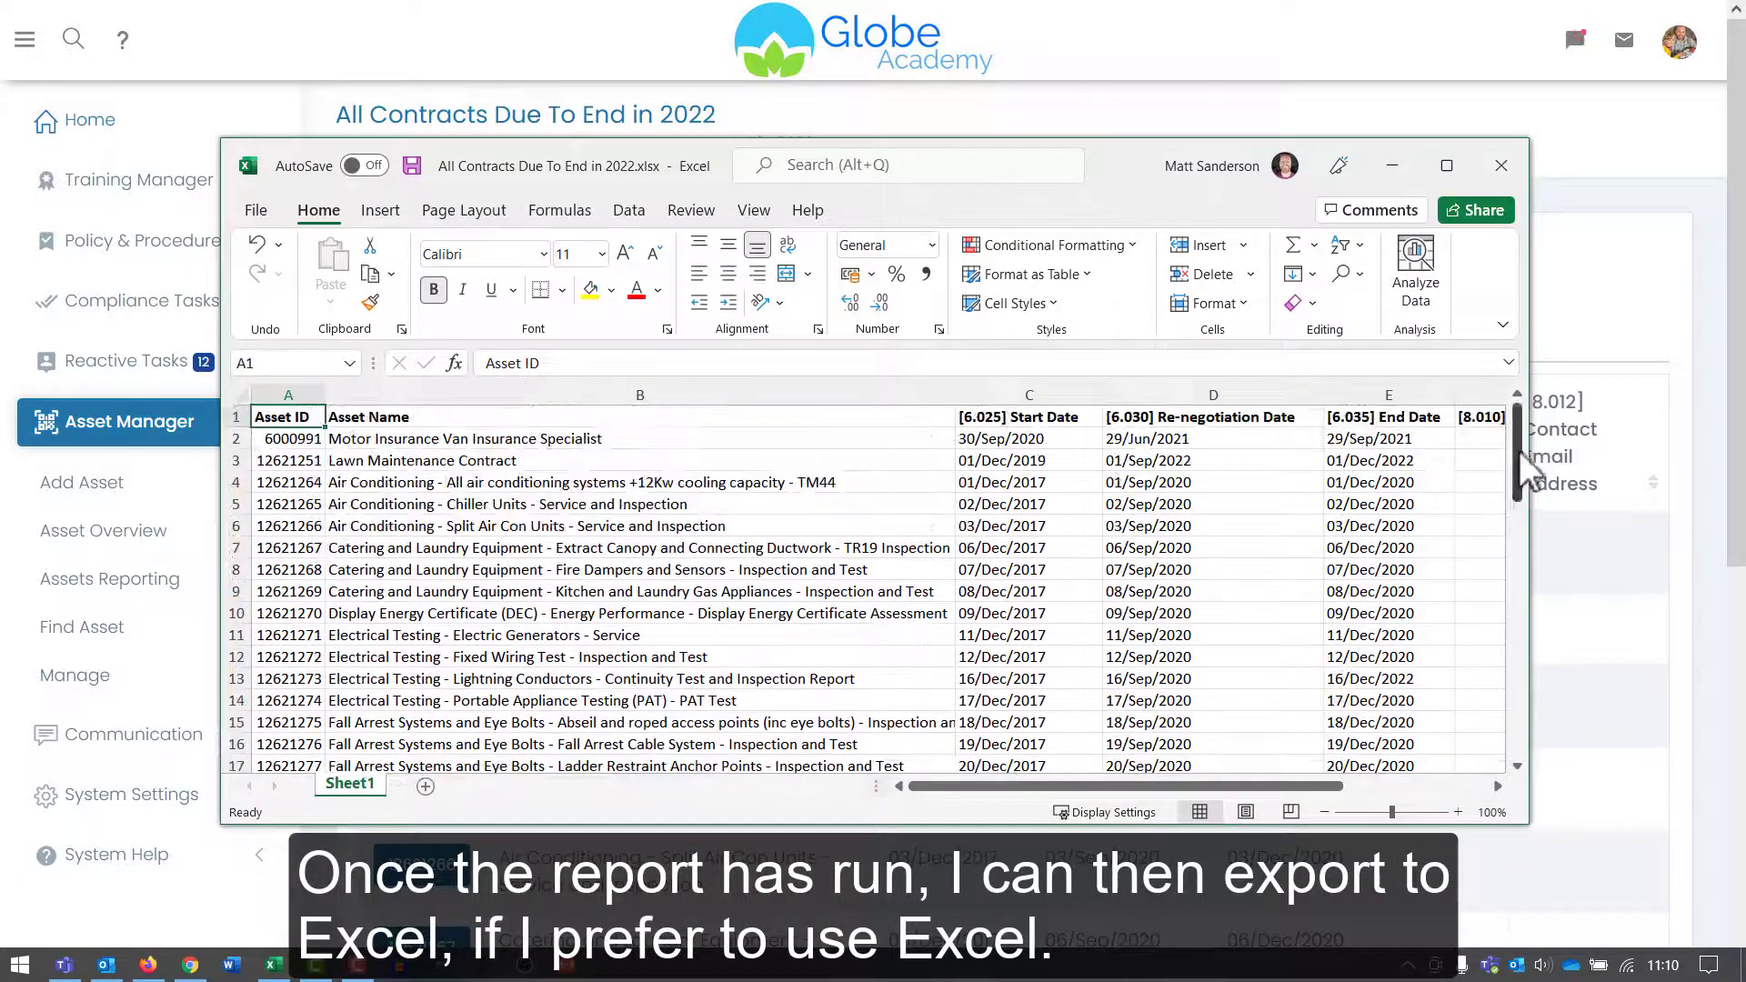
{"action": "left_click", "coordinate": [1595, 307]}
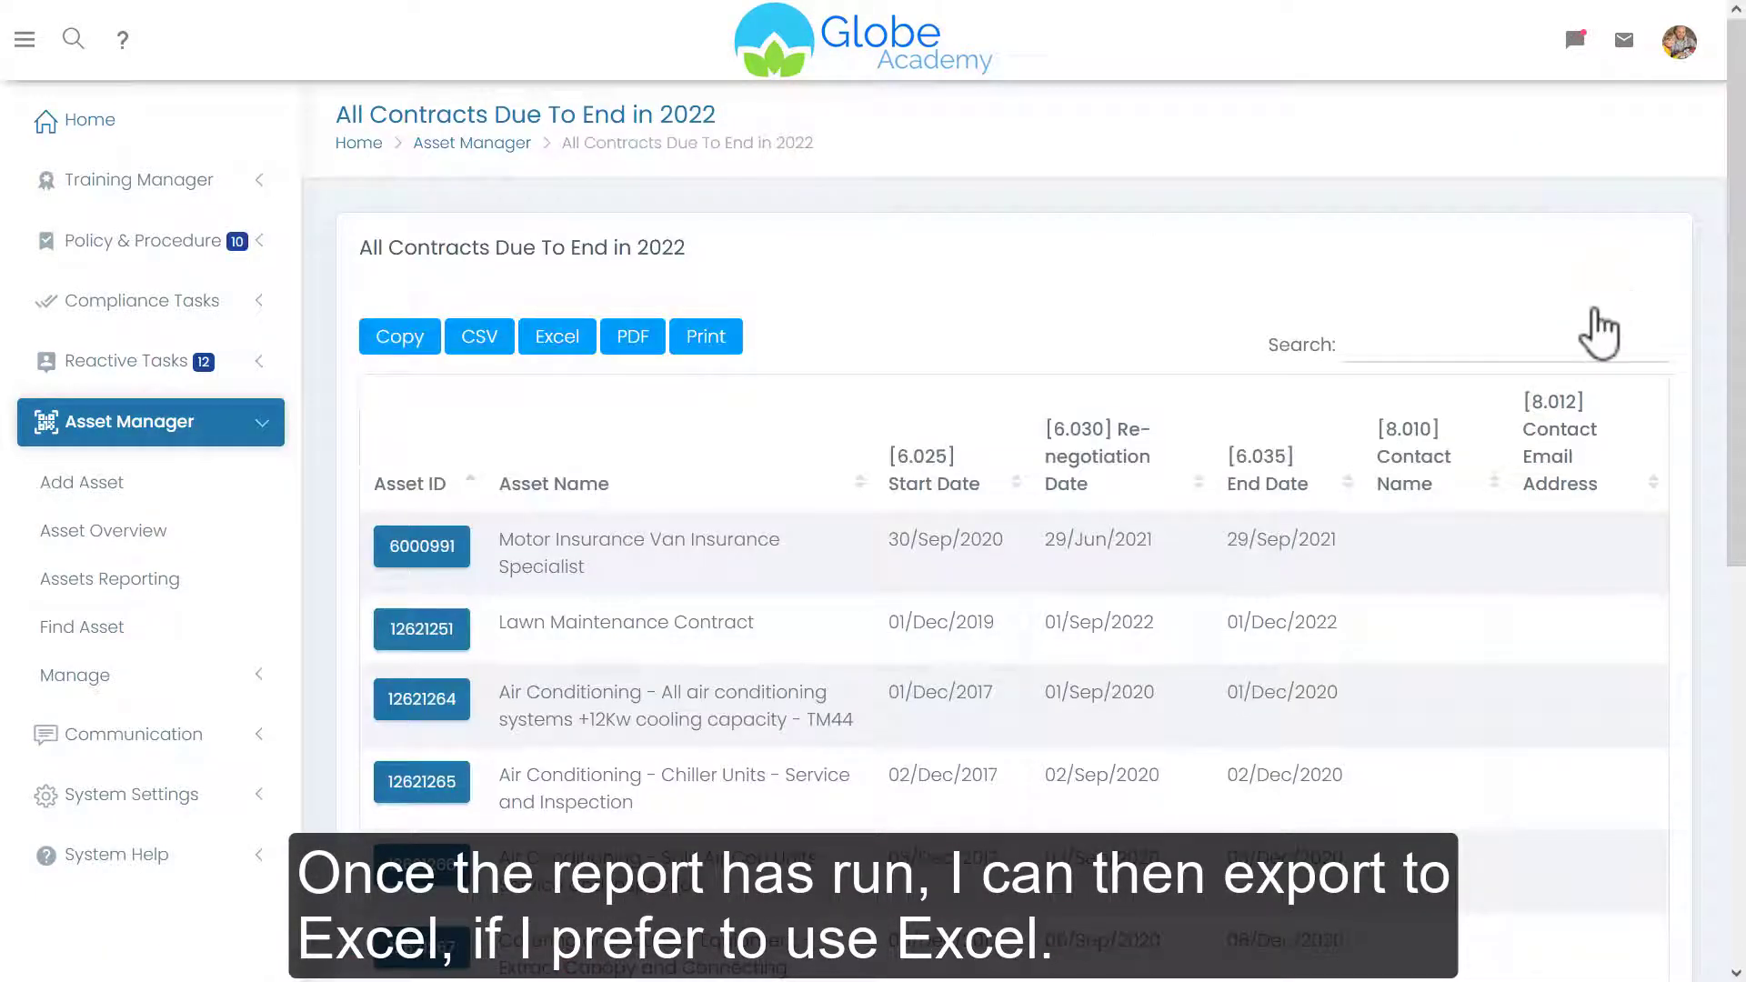
Find All Contracts Due To End in 2022 in the Finance category of Assets Reporting and request it again.
{"action": "left_click", "coordinate": [116, 581]}
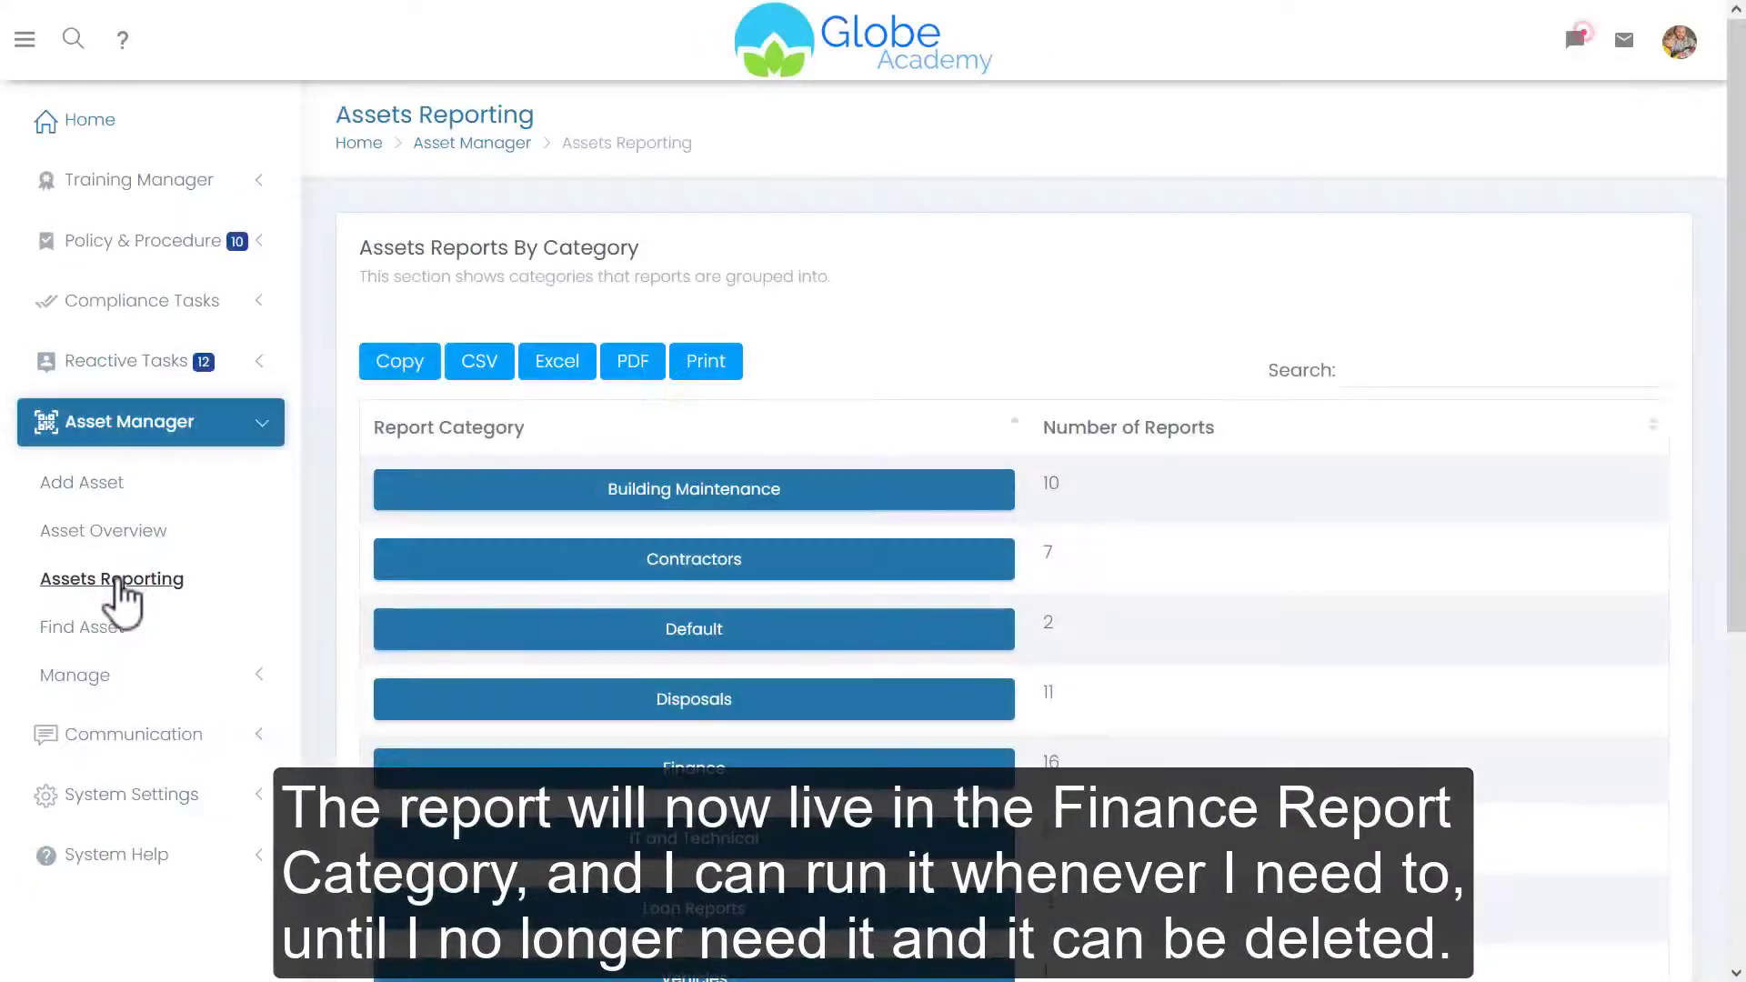
{"action": "left_click", "coordinate": [705, 782]}
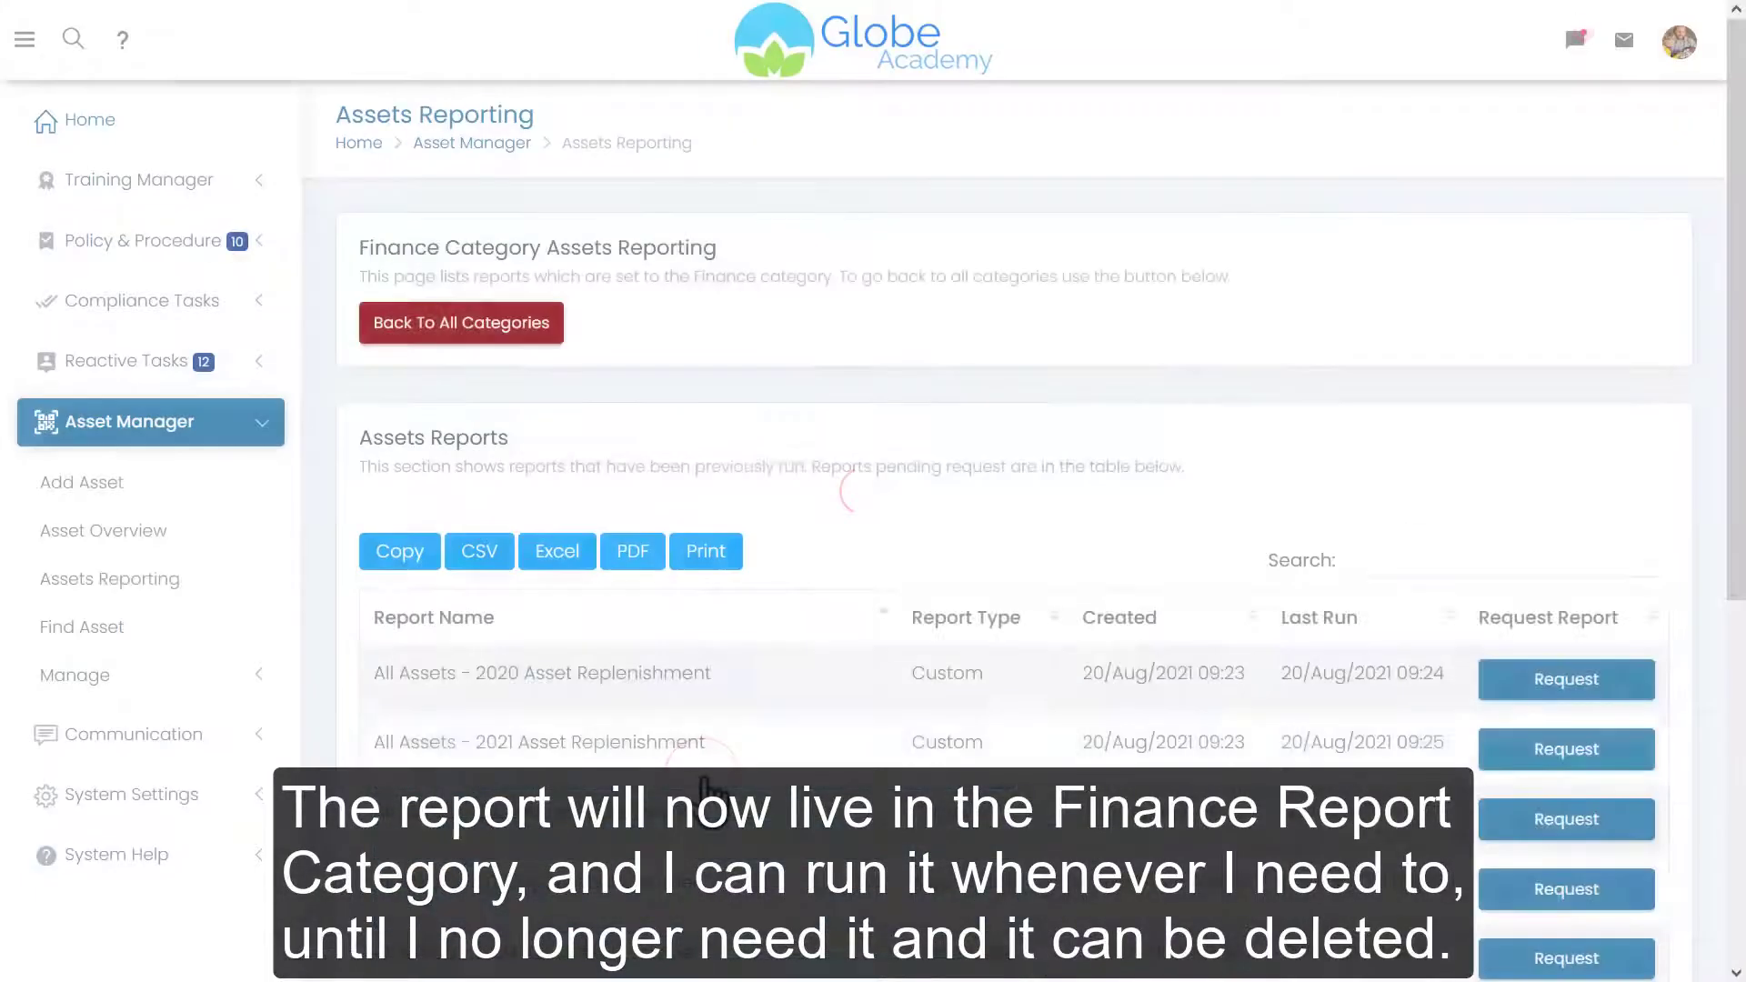
{"action": "left_click_drag", "start_coordinate": [1737, 219], "coordinate": [1737, 291]}
{"action": "left_click_drag", "start_coordinate": [1743, 377], "coordinate": [1742, 655]}
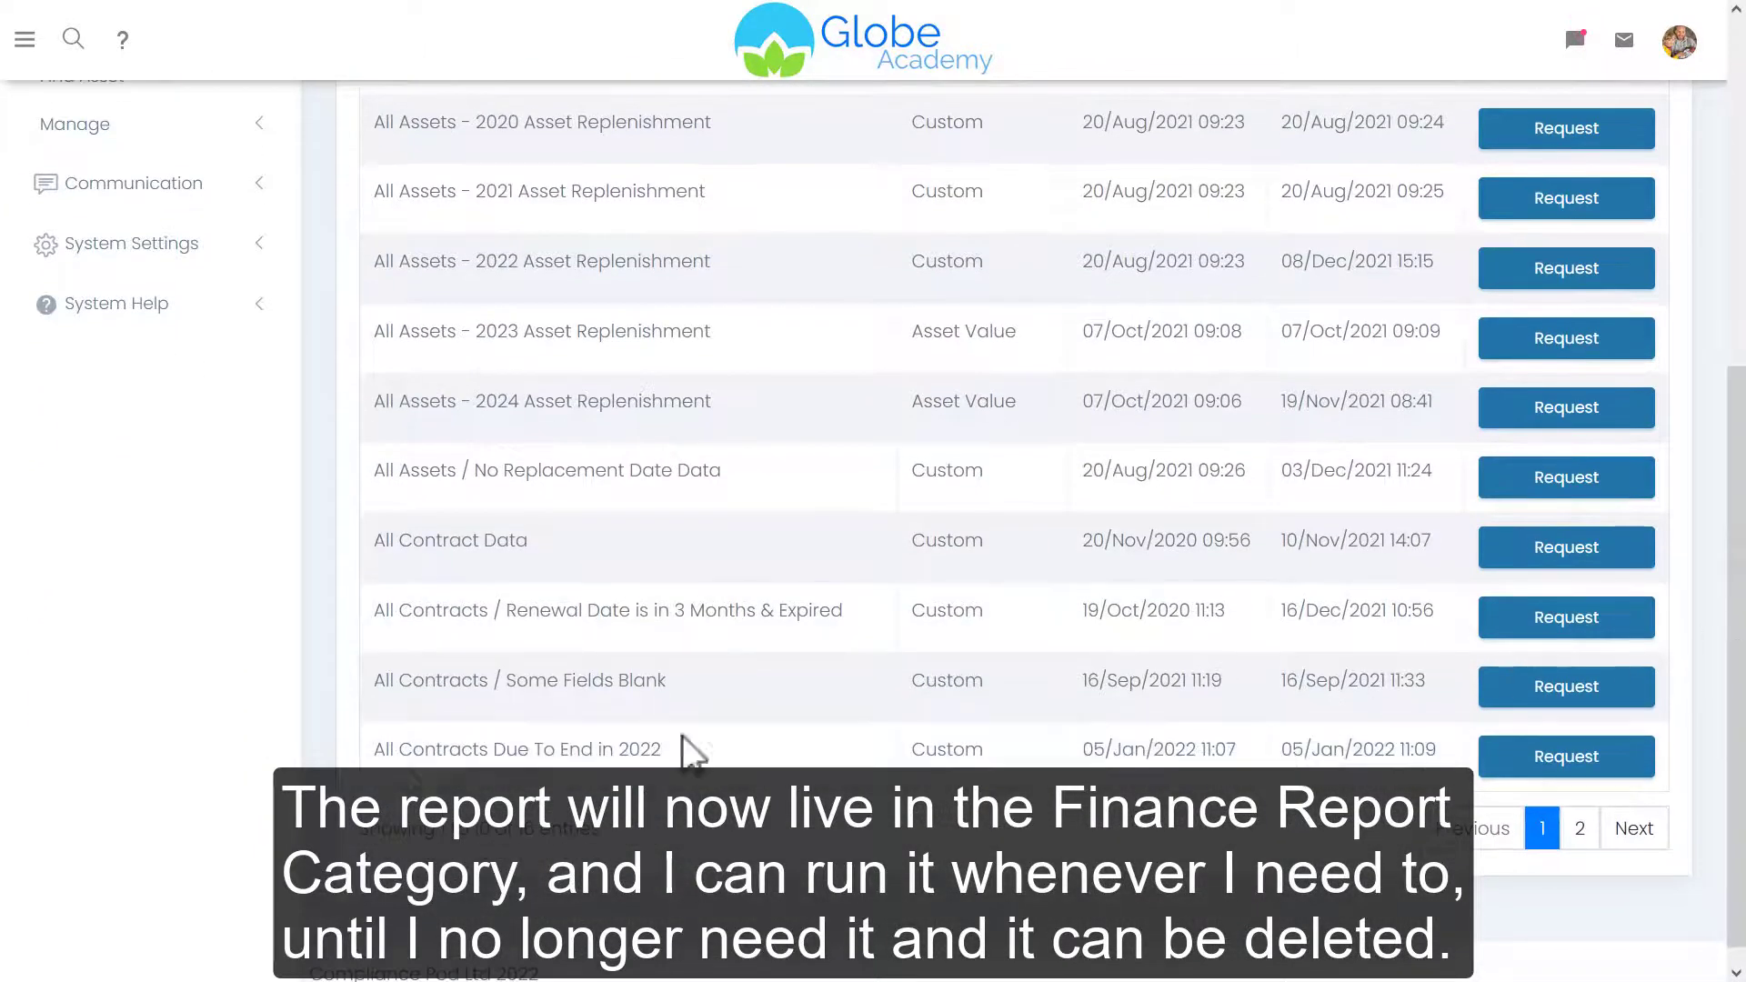
{"action": "left_click_drag", "start_coordinate": [376, 750], "coordinate": [678, 784]}
{"action": "left_click", "coordinate": [705, 782]}
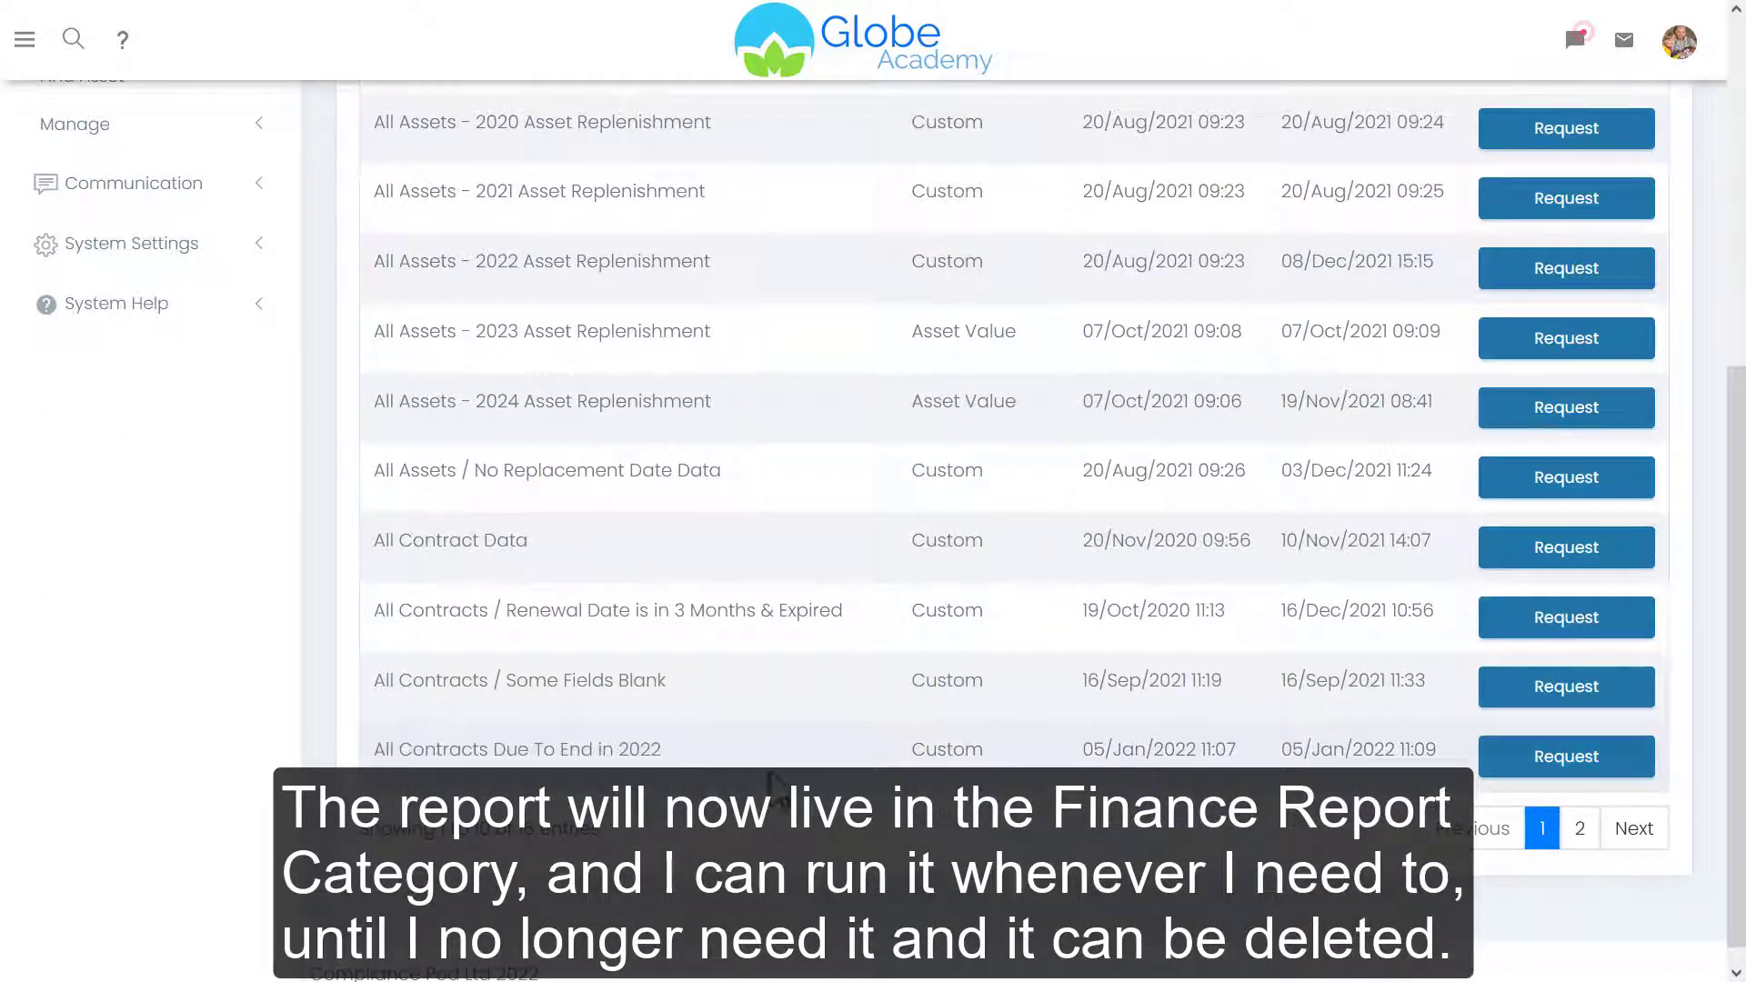
{"action": "left_click", "coordinate": [1563, 762]}
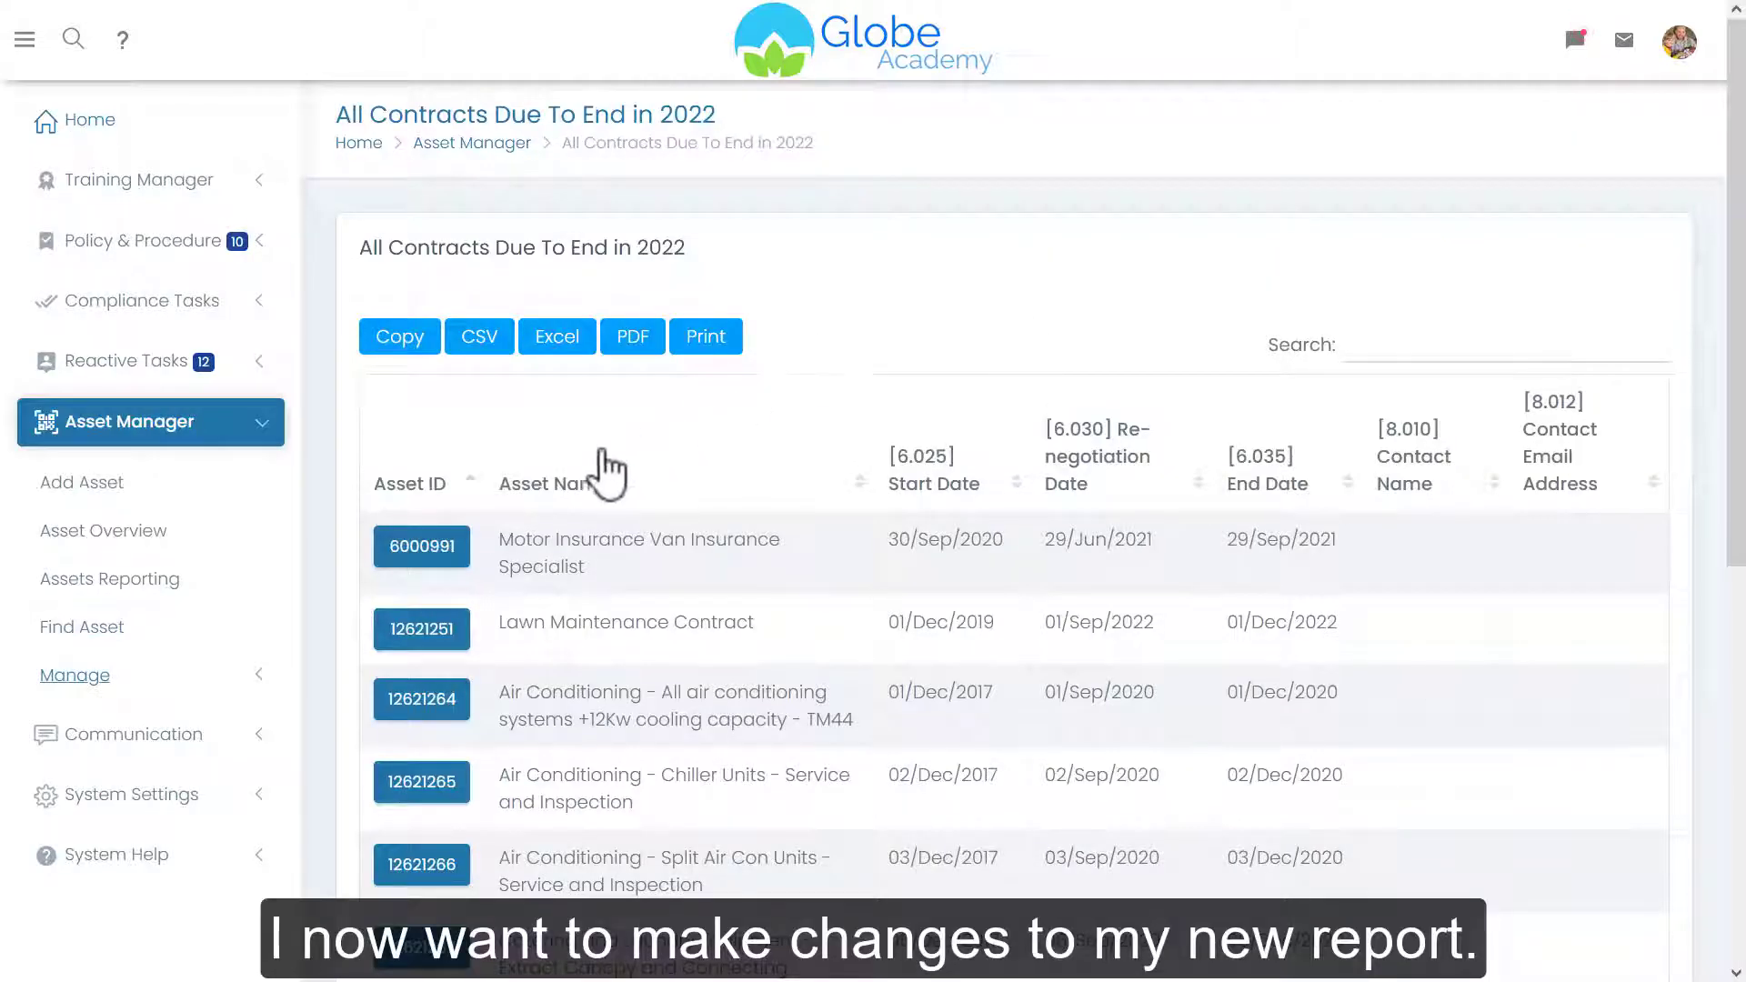
Open All Contracts Due To End in 2022 for editing from the Finance category in Asset Manager's report management.
{"action": "left_click", "coordinate": [164, 690]}
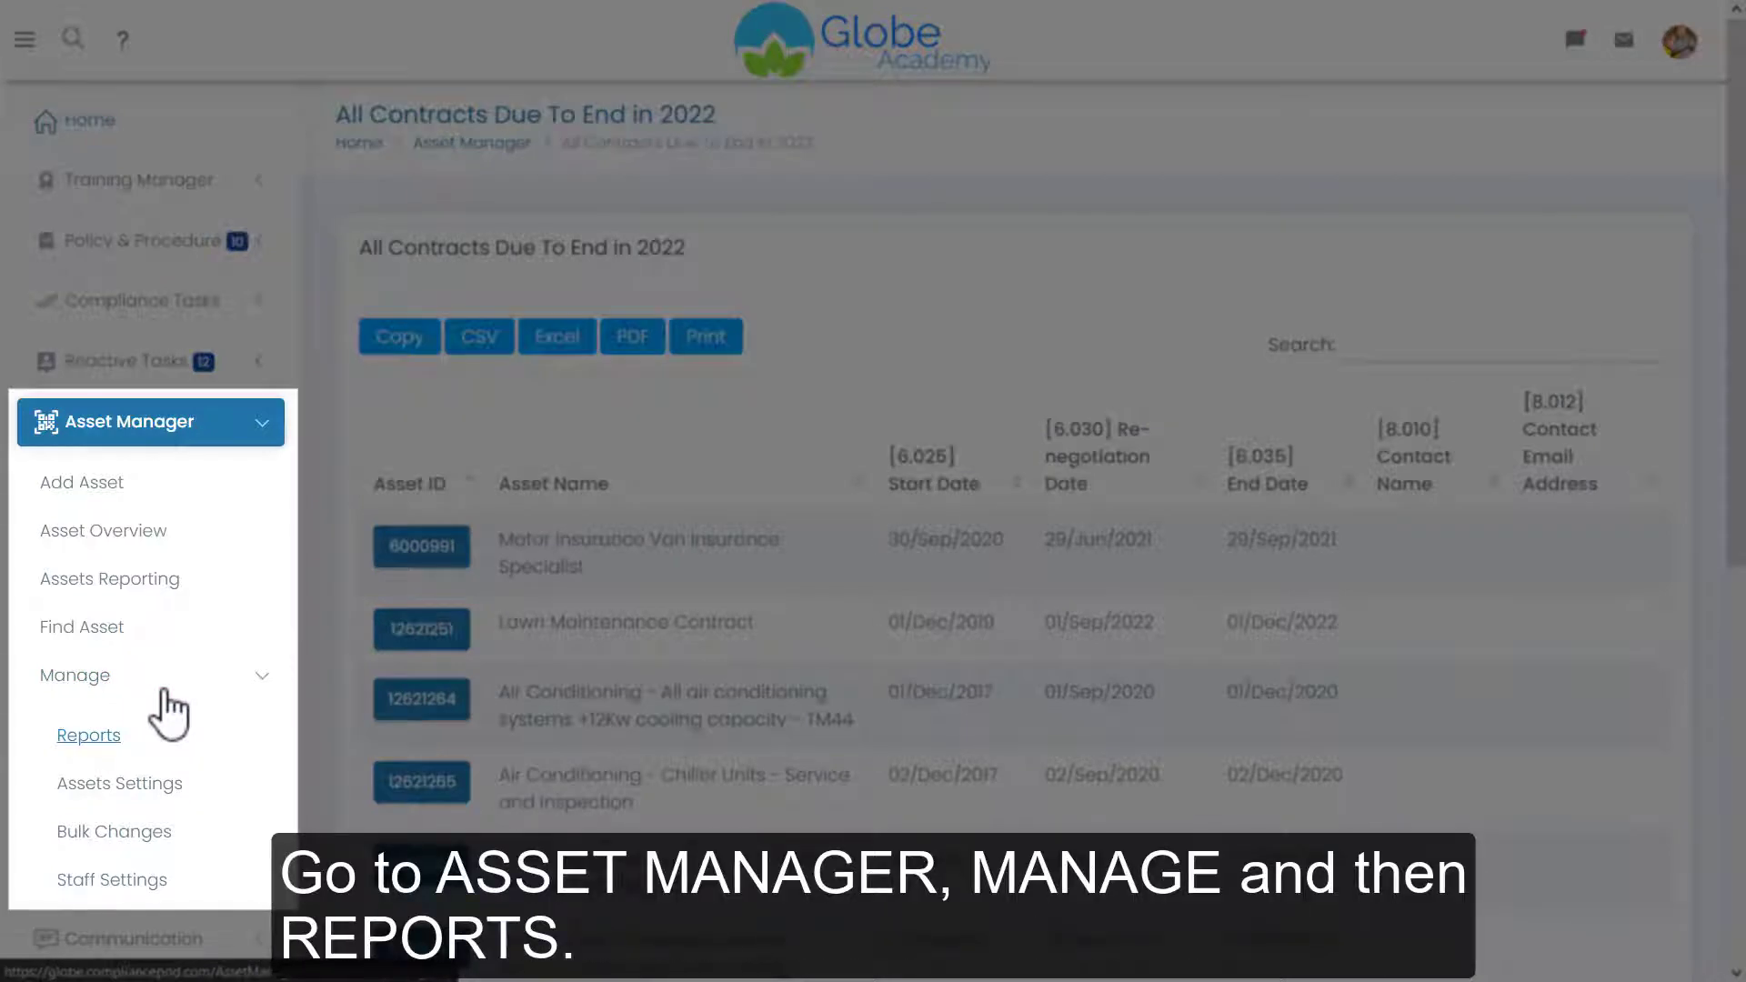
{"action": "left_click", "coordinate": [103, 737]}
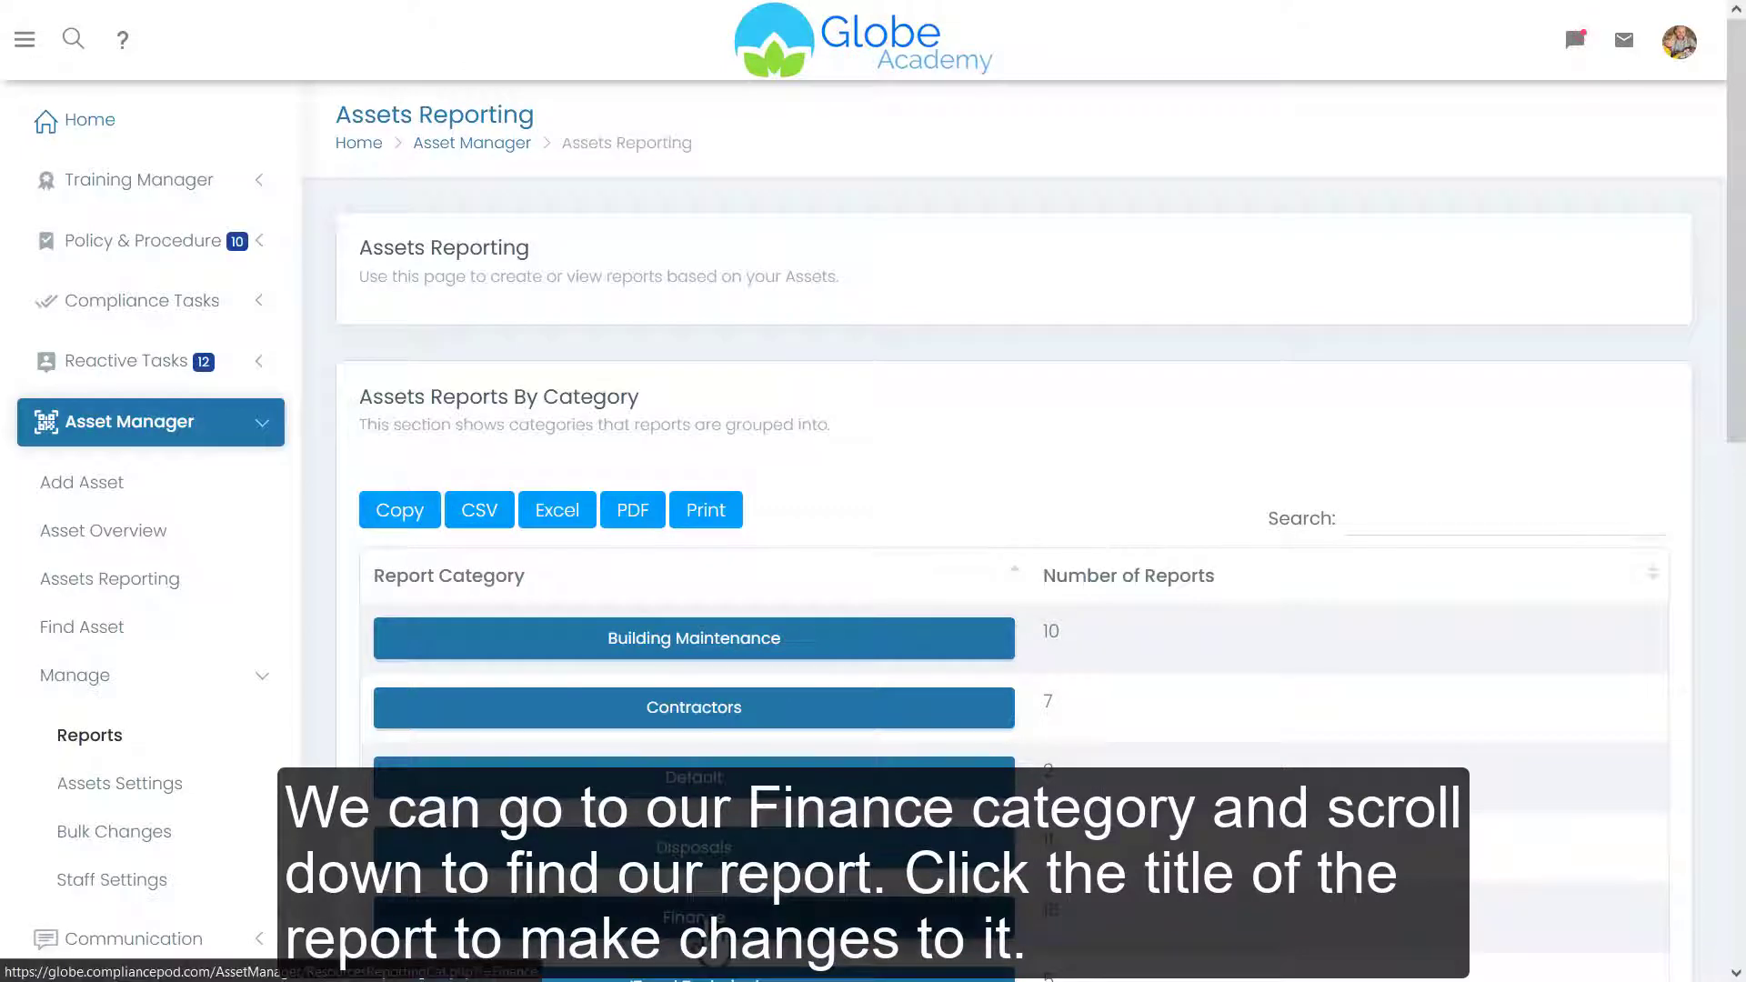
{"action": "left_click", "coordinate": [694, 917]}
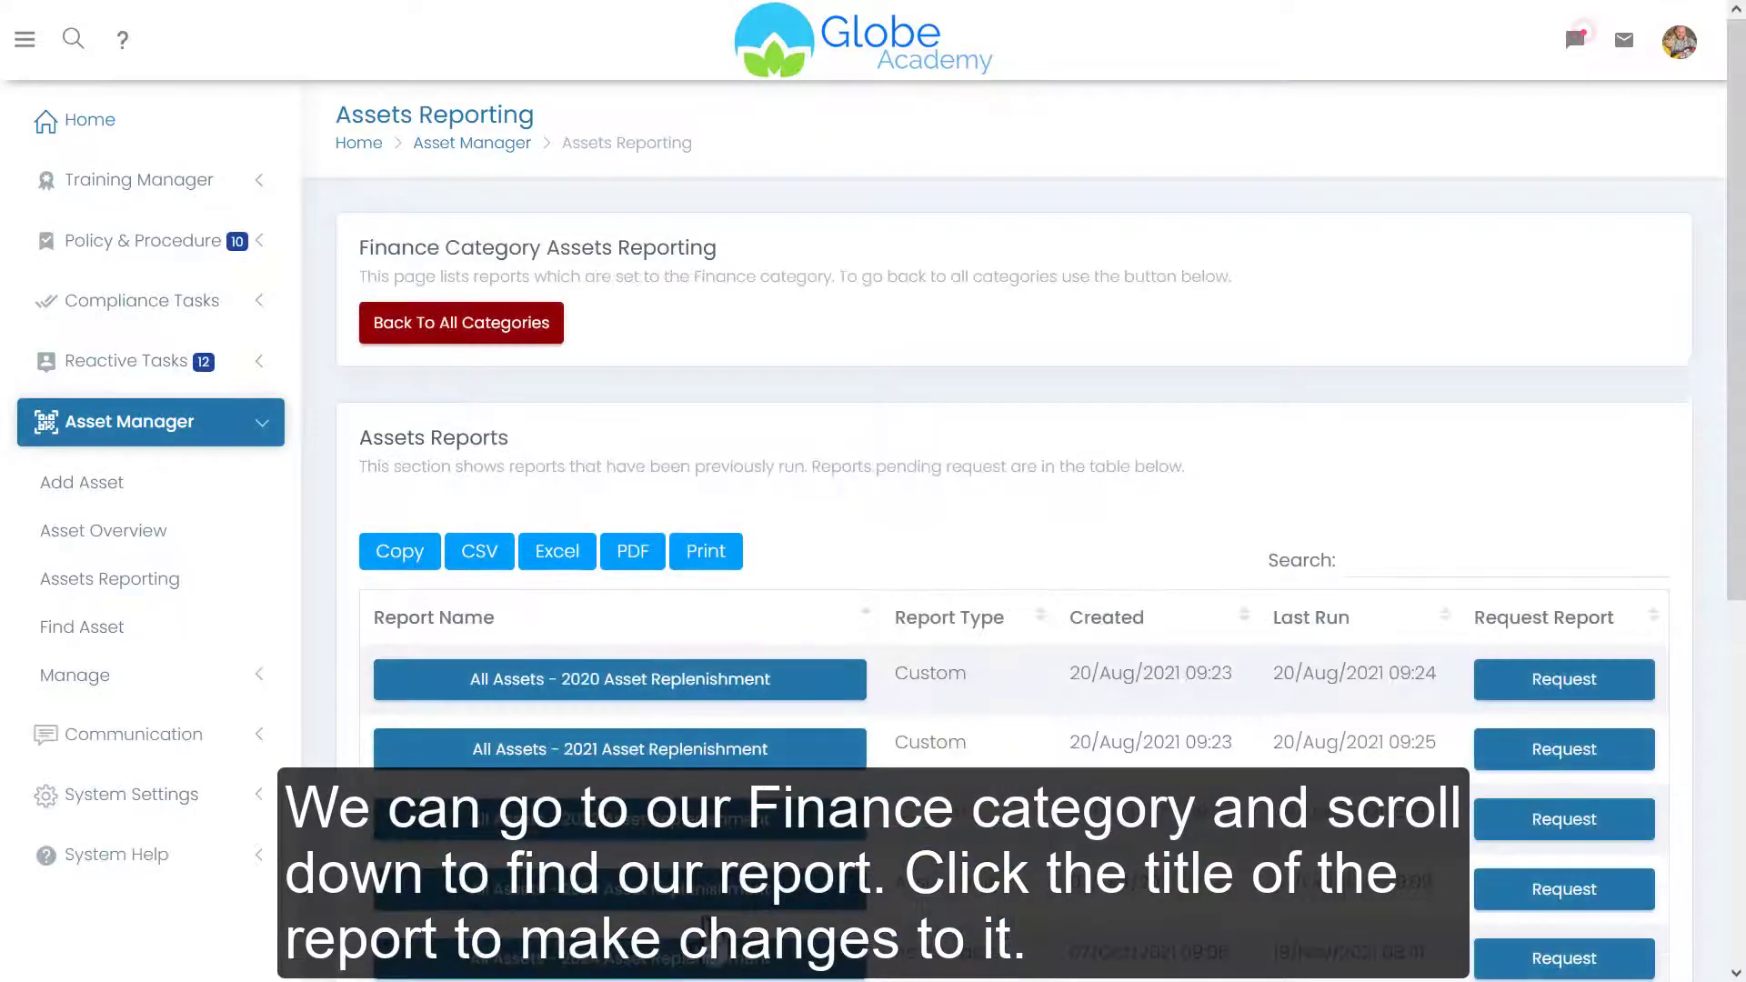
{"action": "scroll", "coordinate": [1665, 409], "scroll_direction": "down", "scroll_amount": 6}
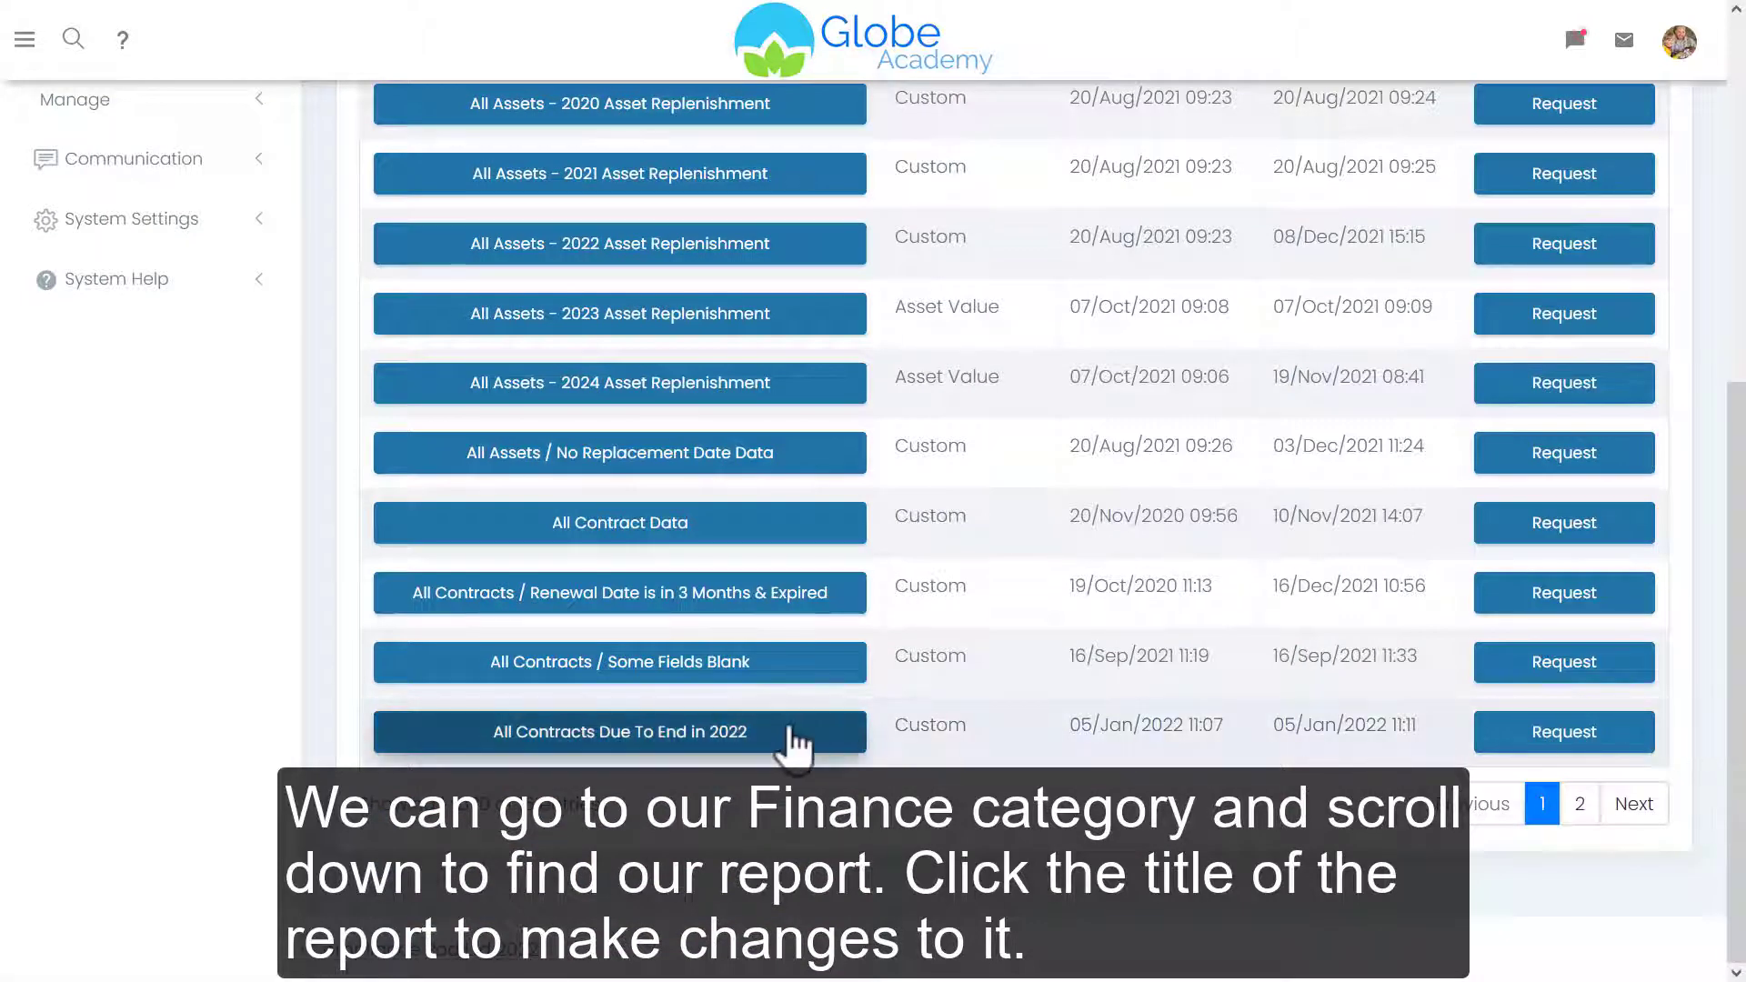
{"action": "left_click", "coordinate": [634, 730]}
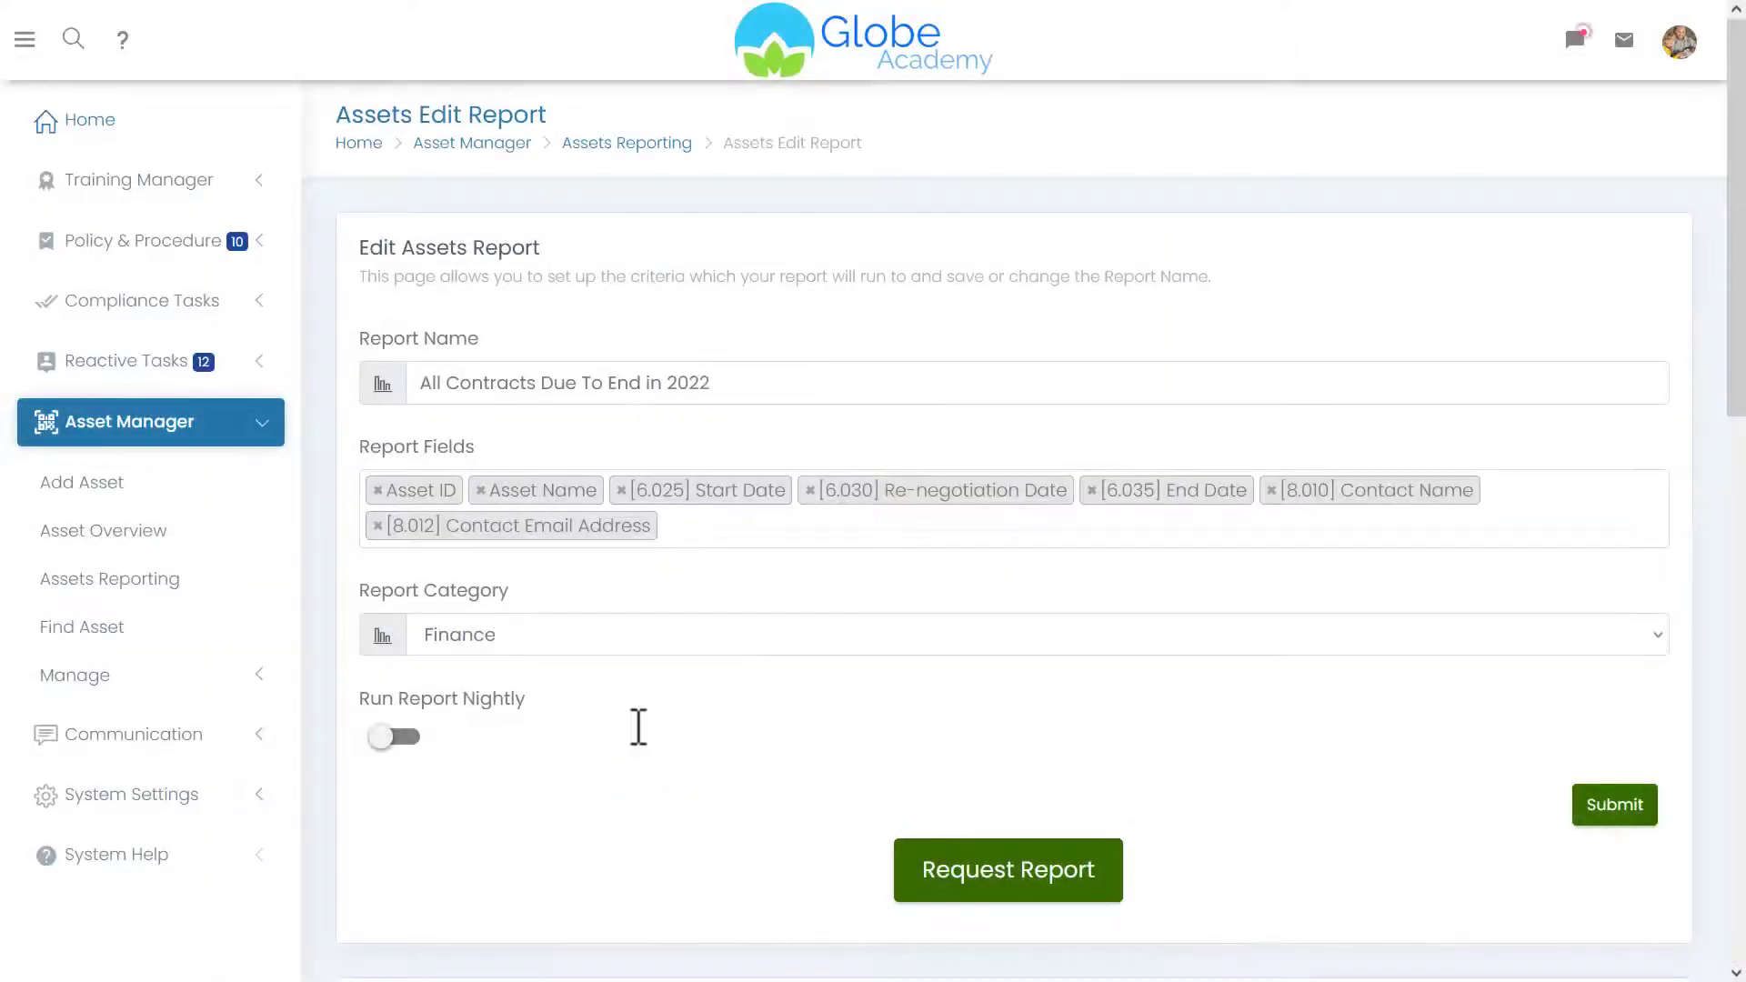
Add the fields [6.305] Annual Cost and [6.310] Total Cost to the report and save the changes.
{"action": "left_click", "coordinate": [717, 529]}
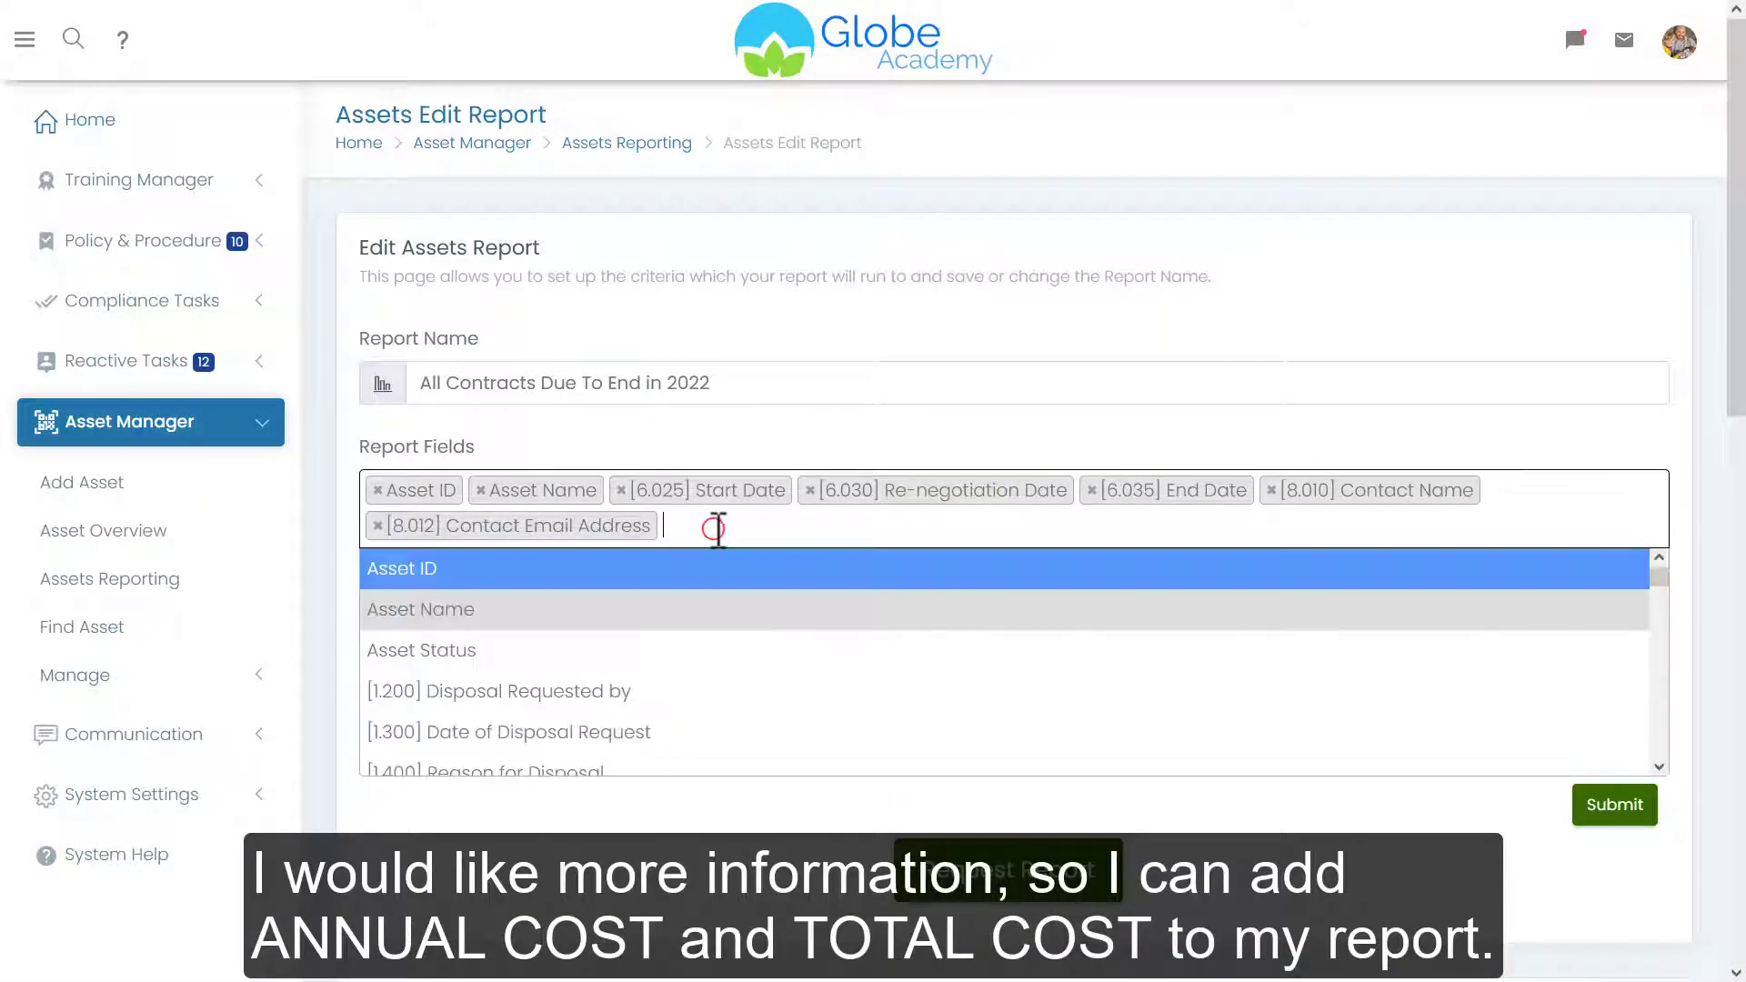
{"action": "type", "text": "annua"}
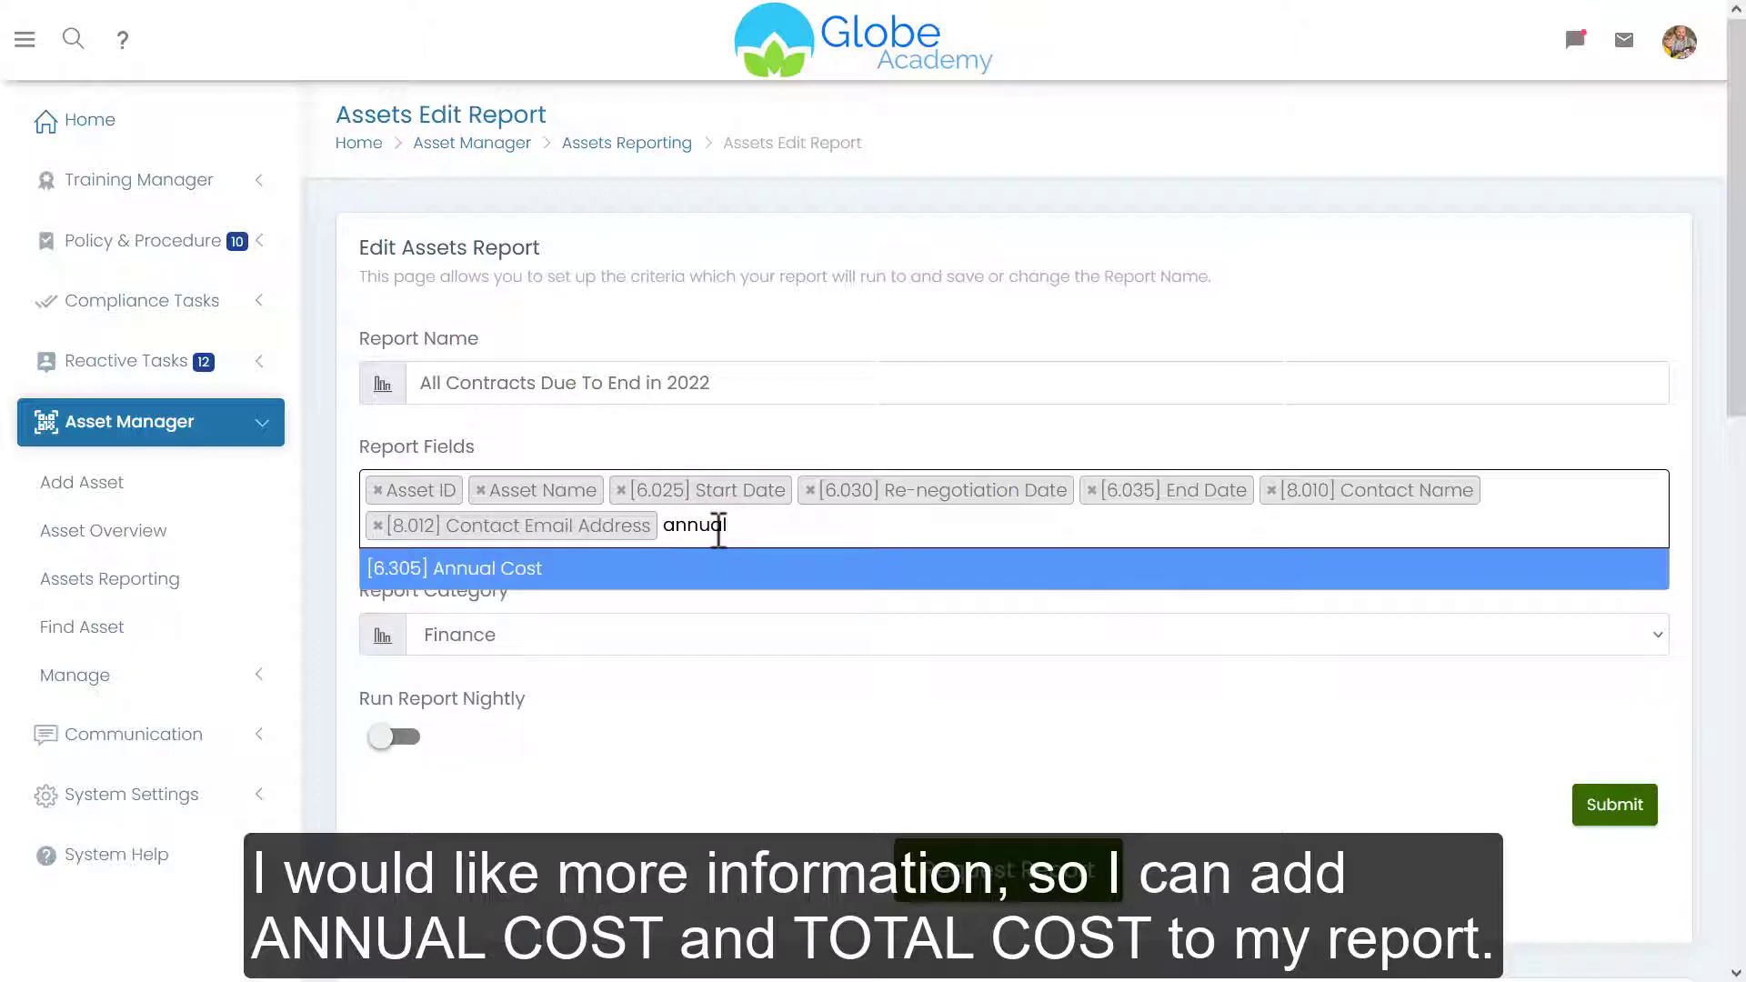
{"action": "type", "text": "l"}
{"action": "left_click", "coordinate": [652, 570]}
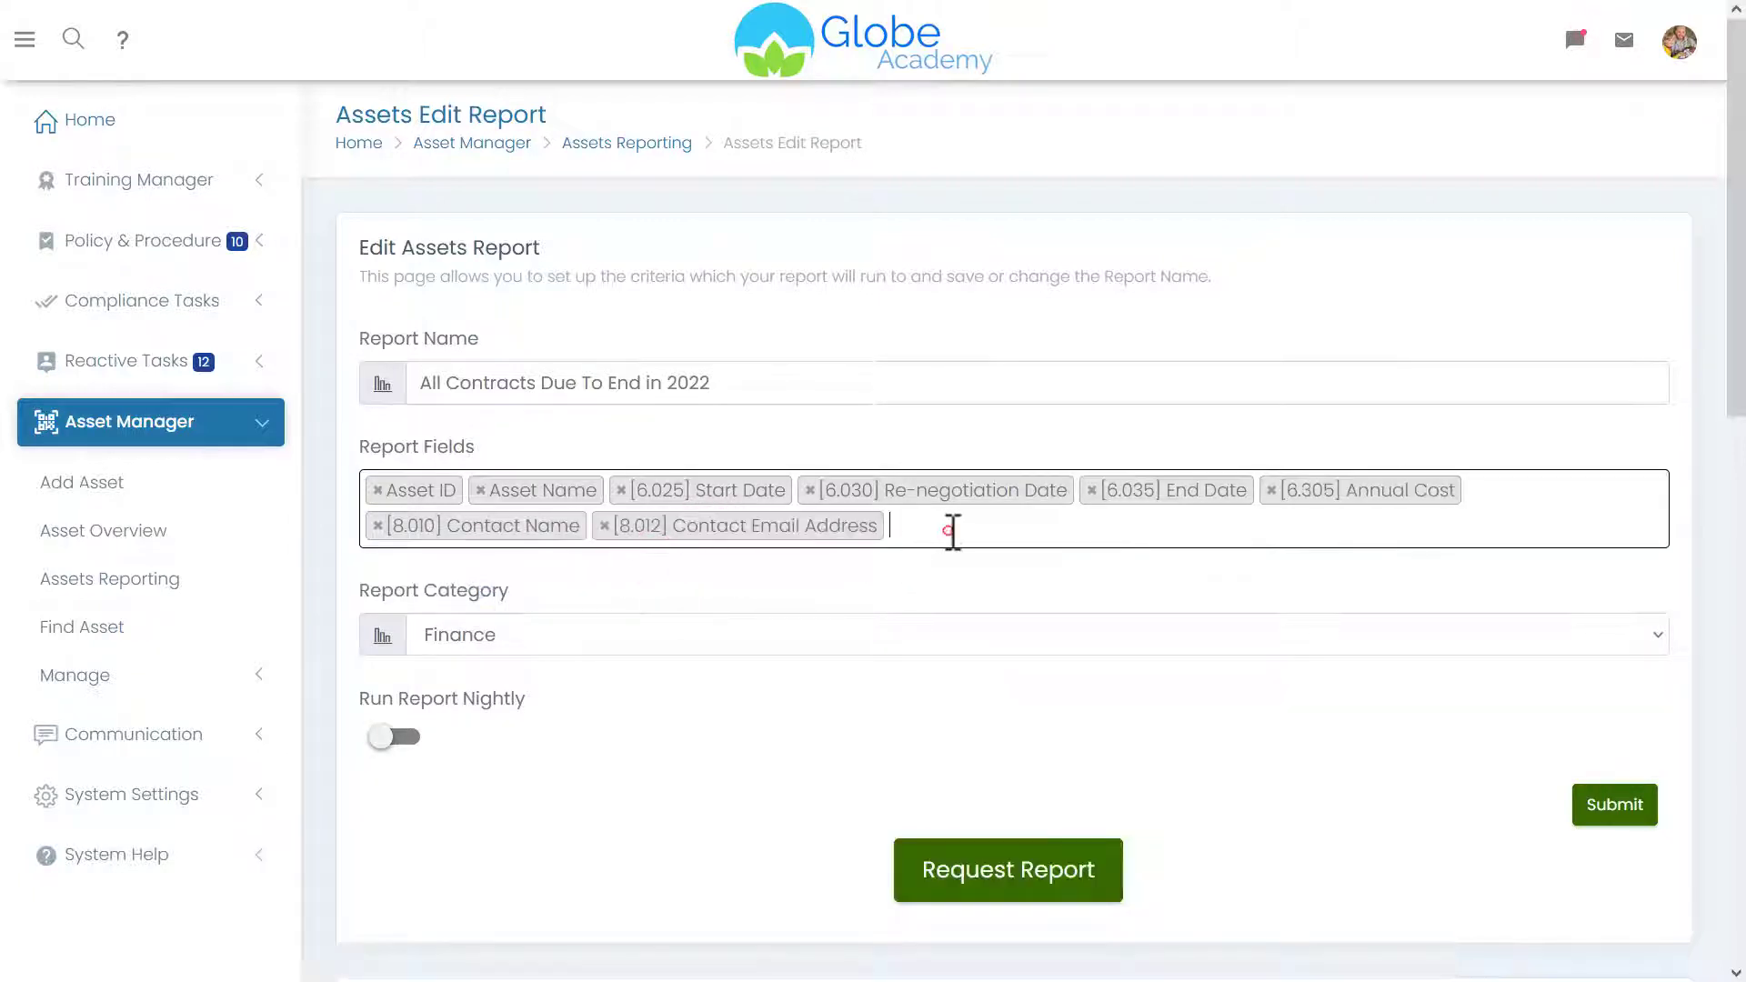
{"action": "left_click", "coordinate": [952, 530]}
{"action": "type", "text": "total"}
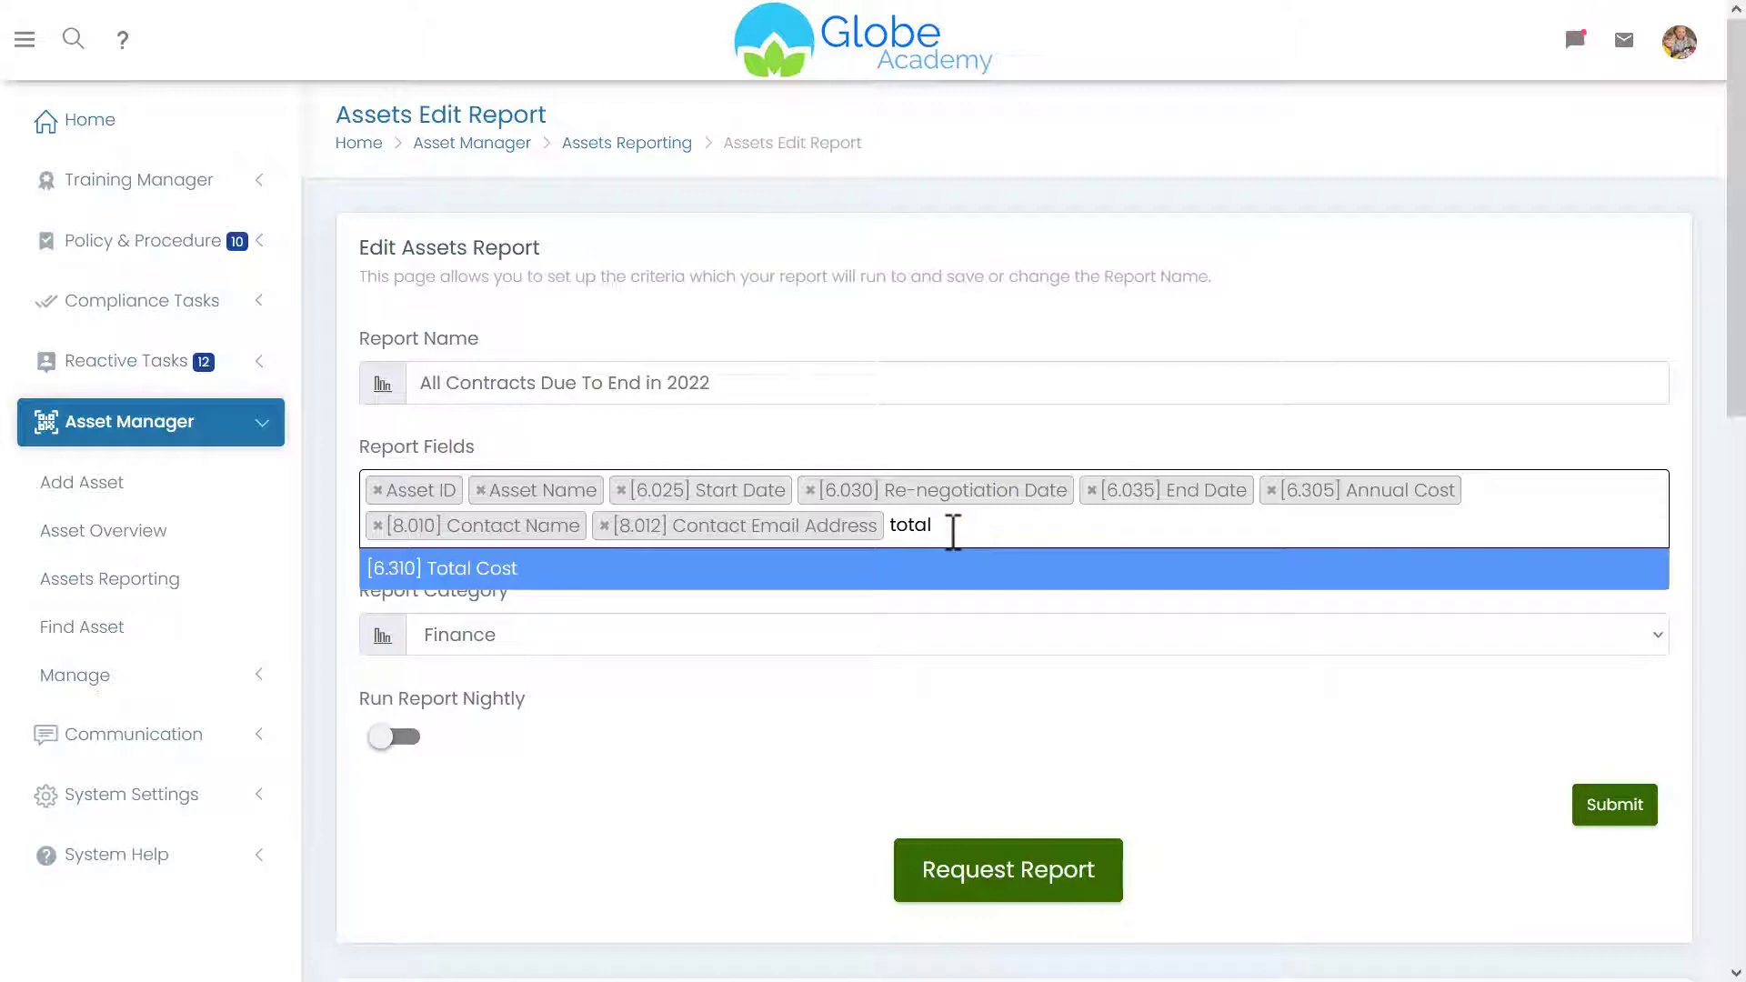
{"action": "key", "text": "Return"}
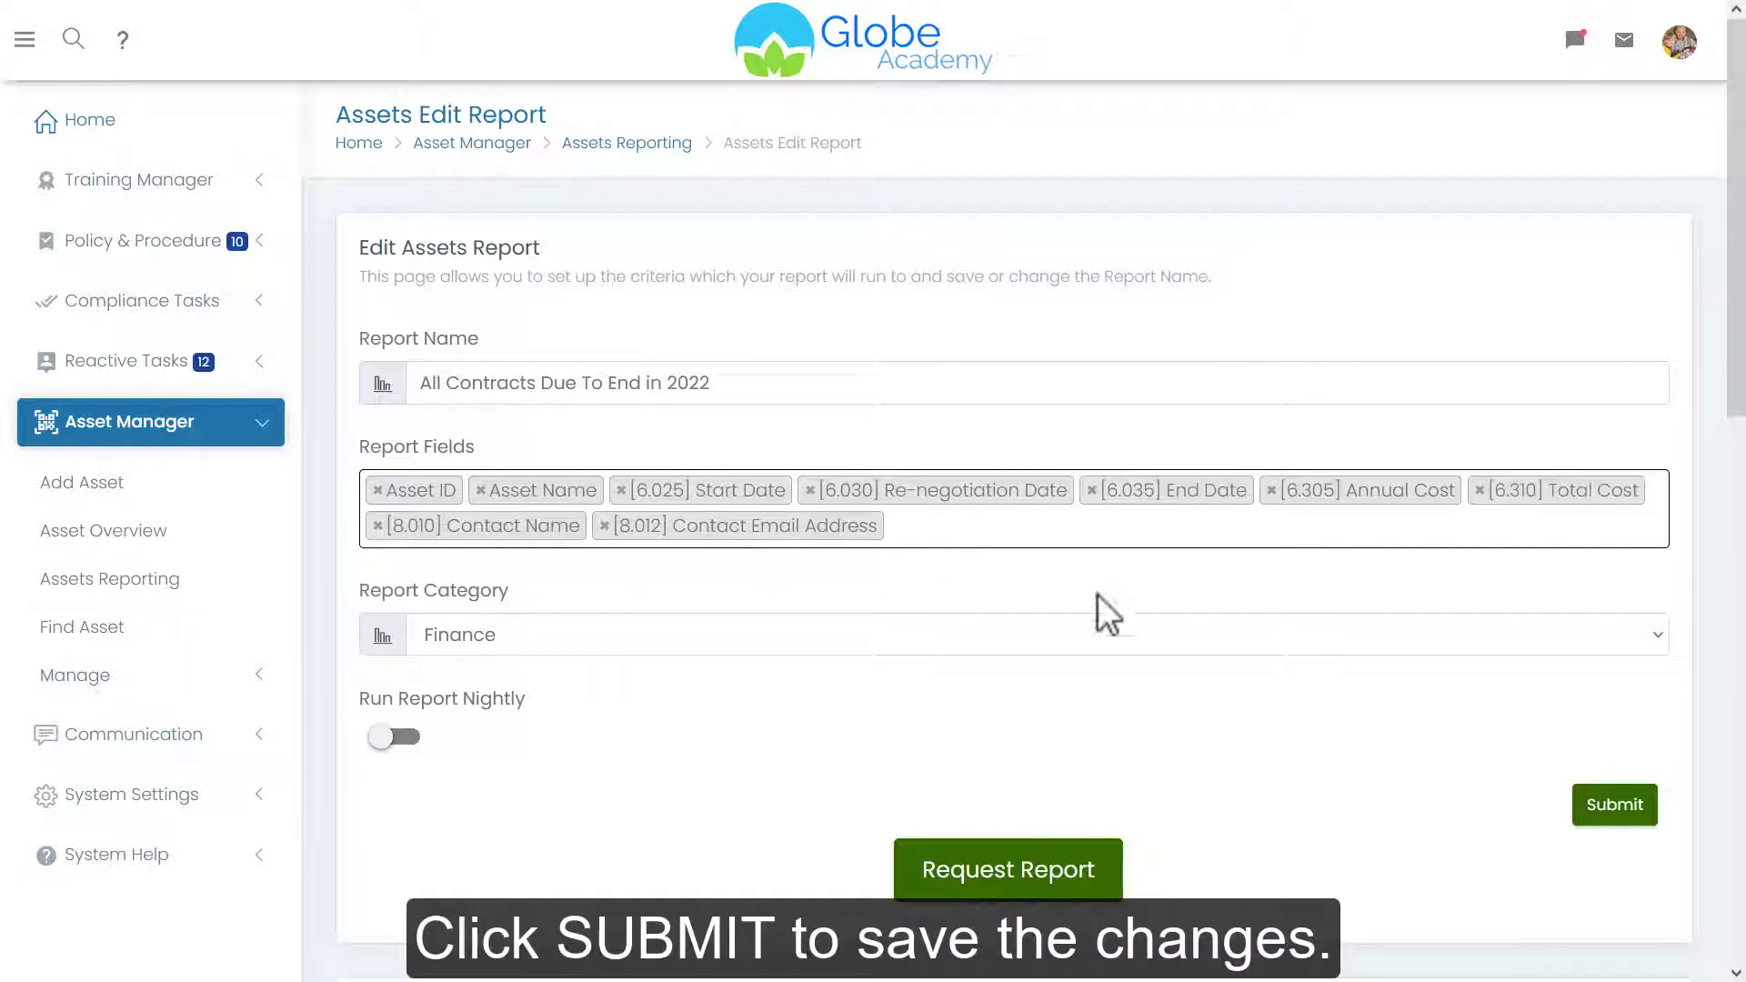
{"action": "left_click", "coordinate": [1617, 818]}
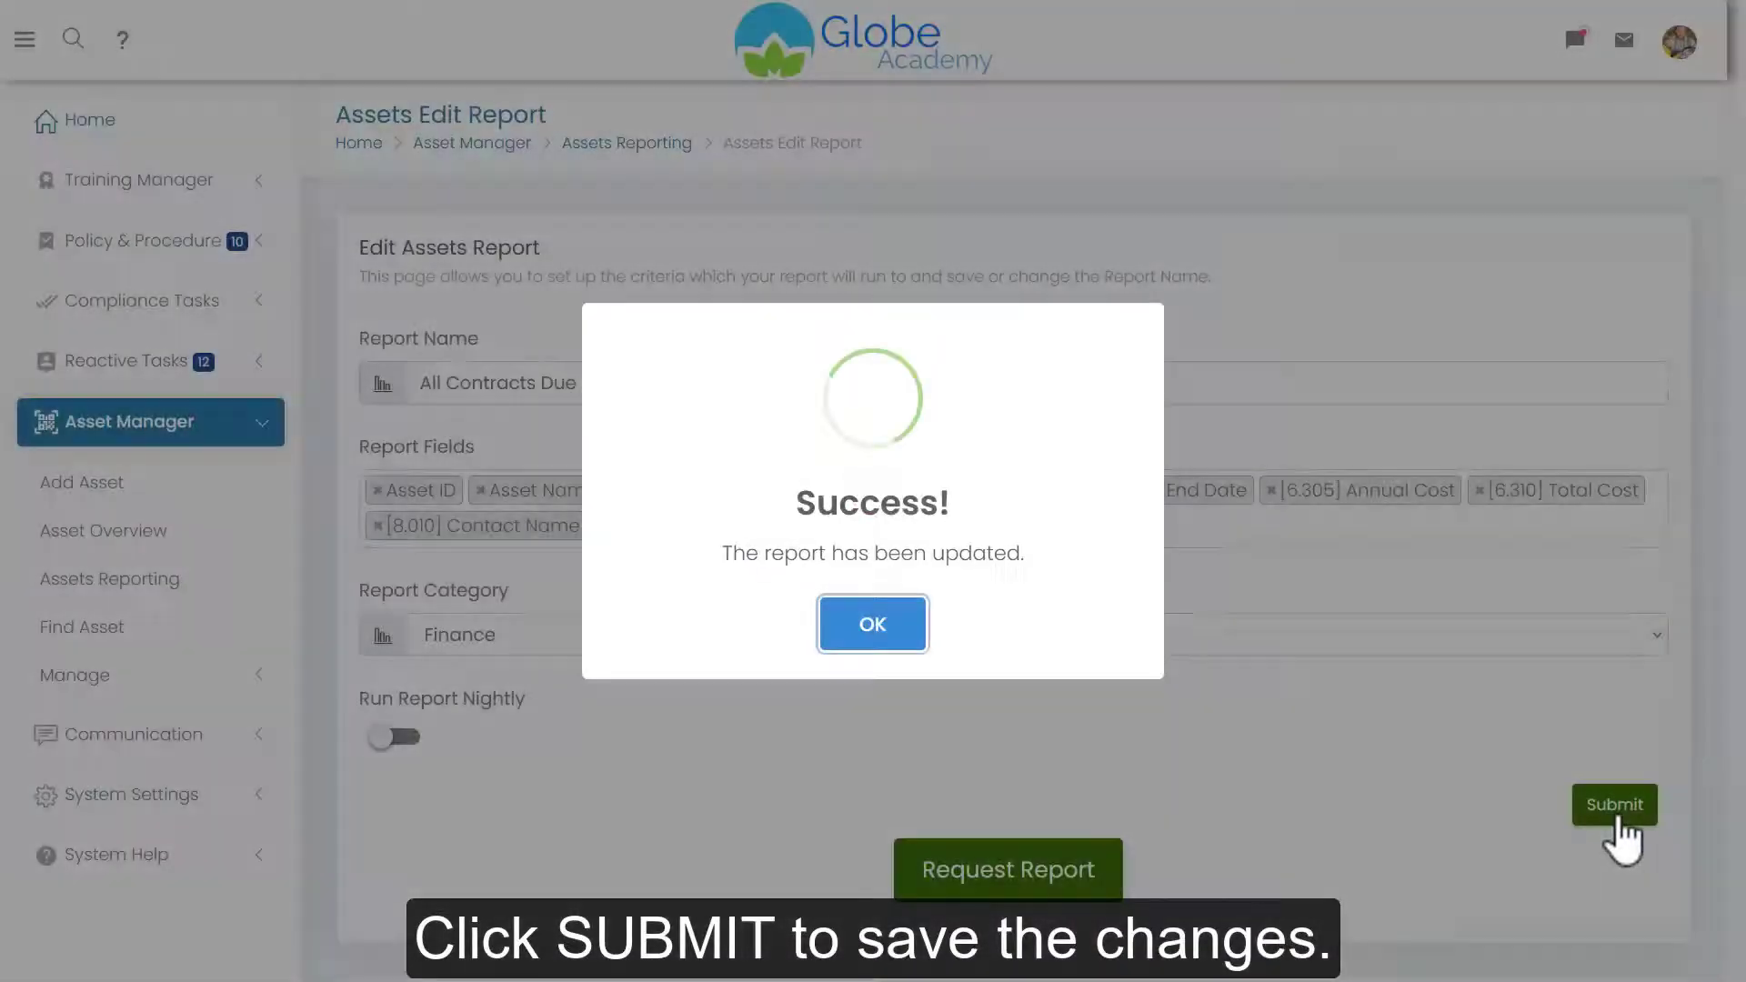
{"action": "left_click", "coordinate": [1605, 310]}
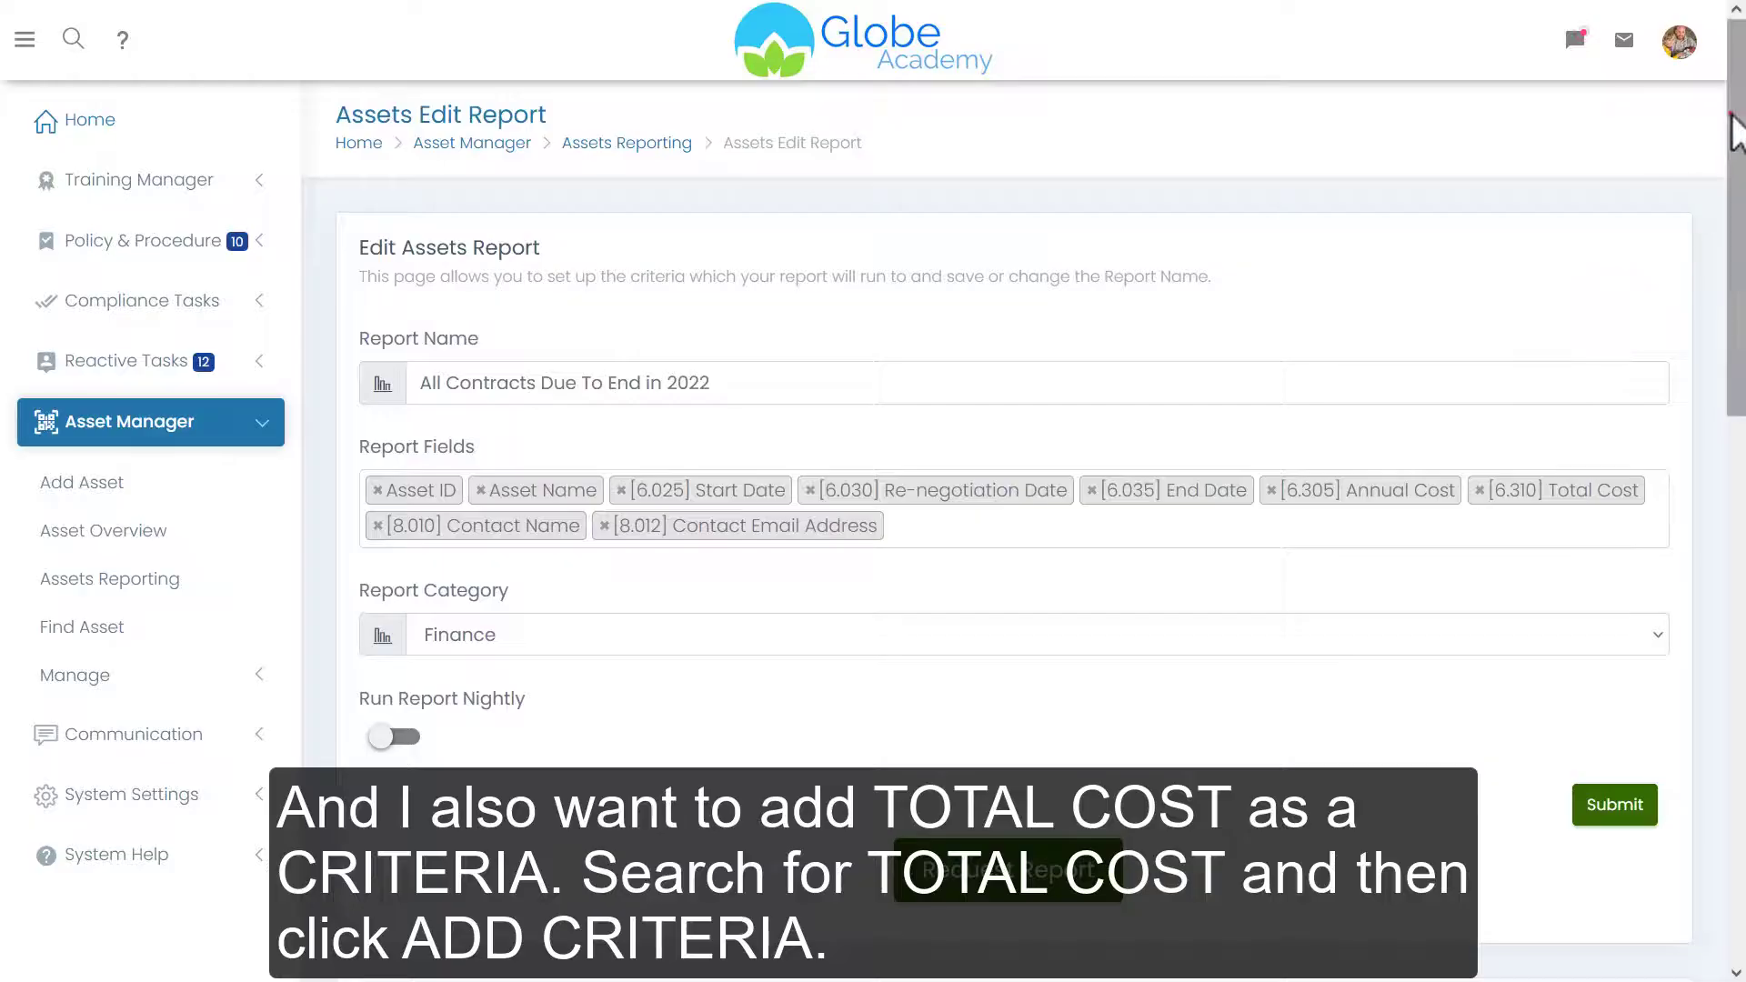
Add a new report criterion based on the [6.310] Total Cost field.
{"action": "left_click_drag", "start_coordinate": [1735, 117], "coordinate": [1736, 371]}
{"action": "scroll", "coordinate": [1732, 501], "scroll_direction": "down", "scroll_amount": 2}
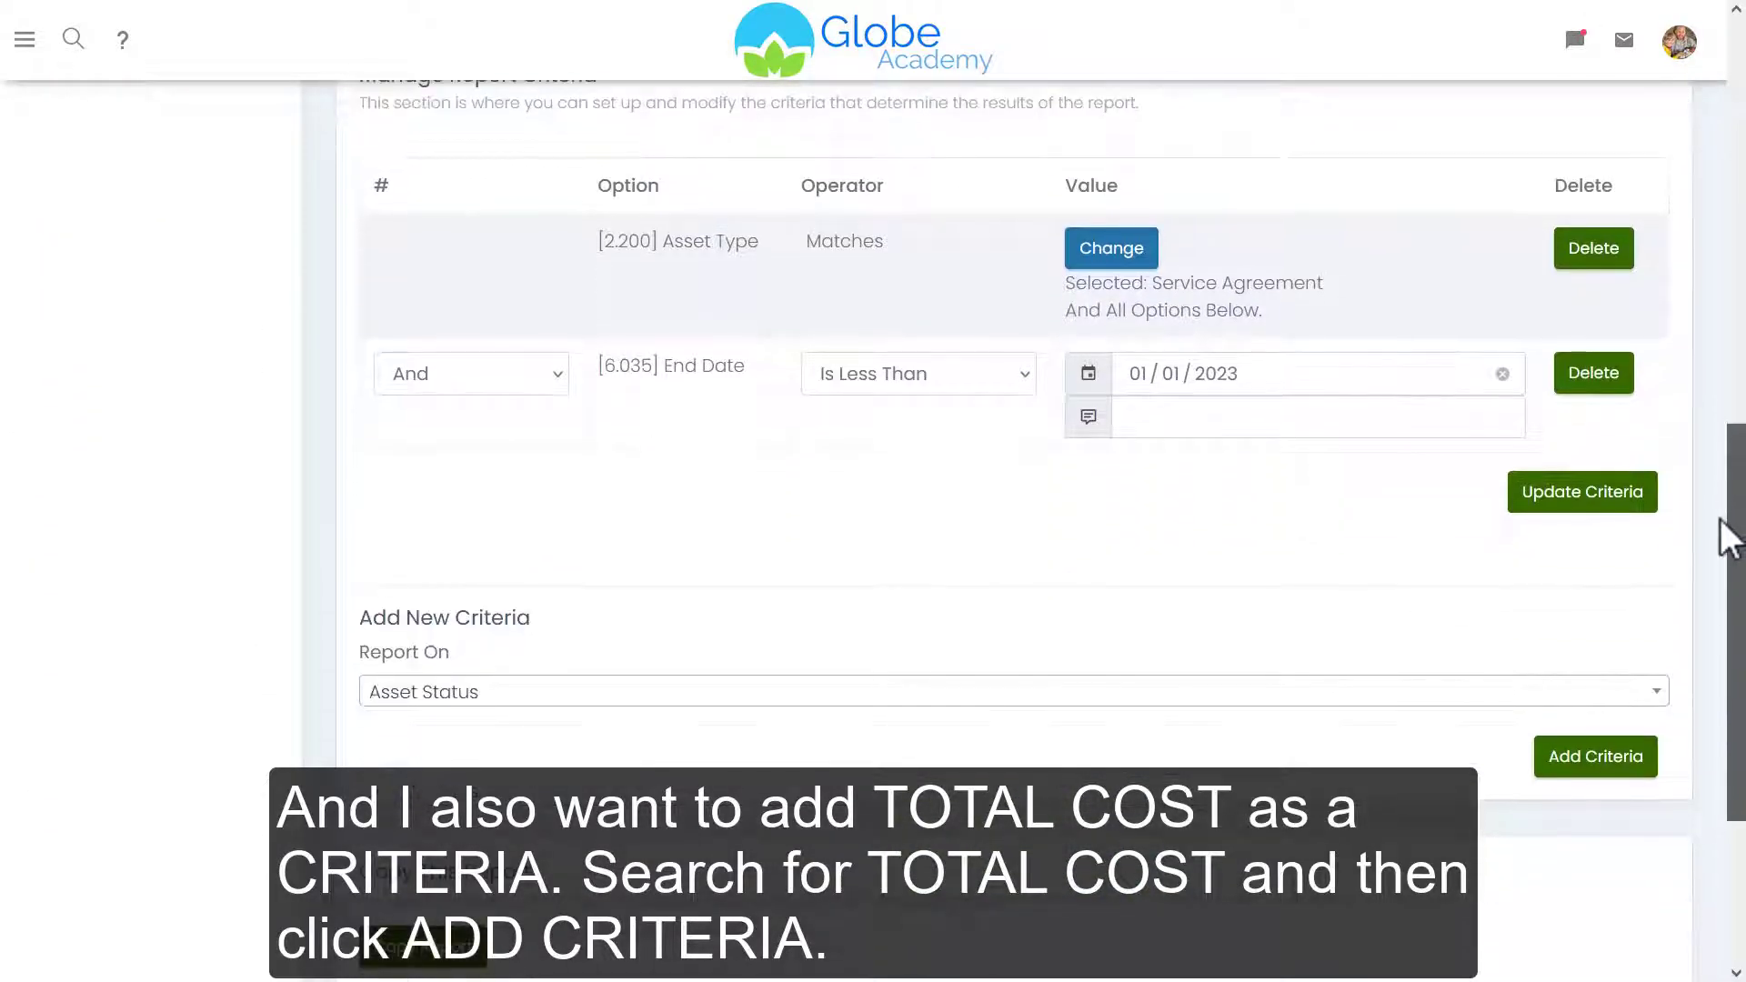
{"action": "left_click", "coordinate": [821, 690]}
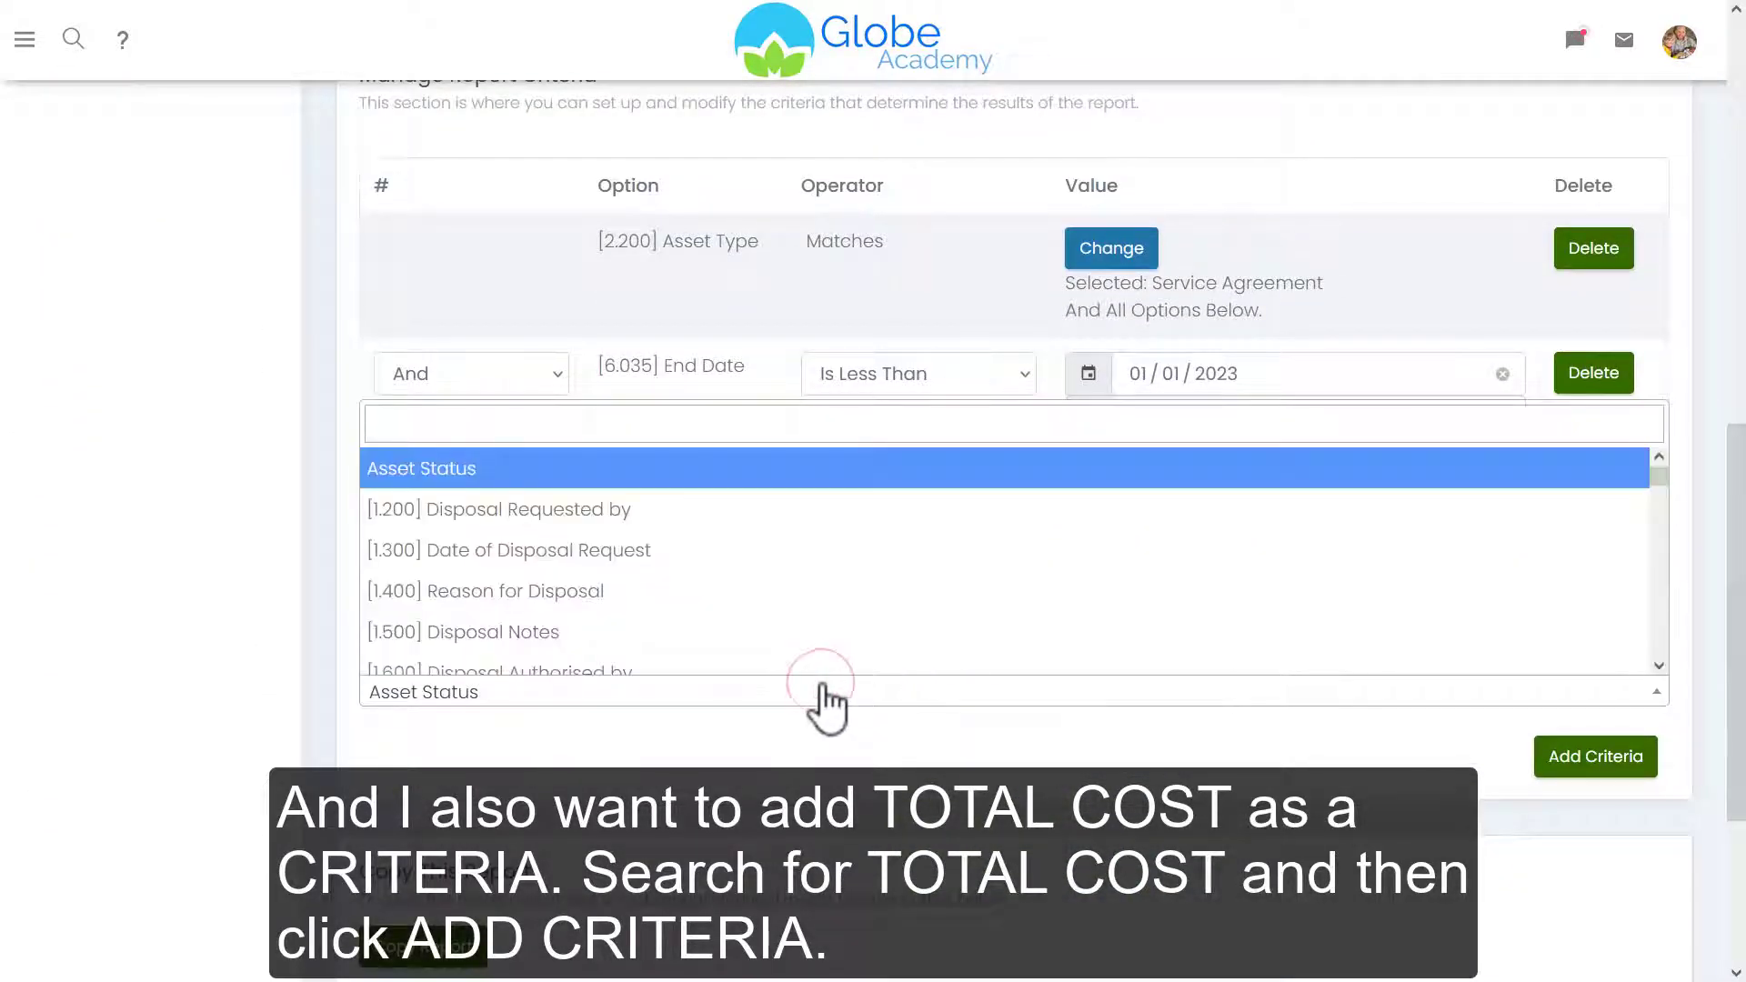
{"action": "type", "text": "total"}
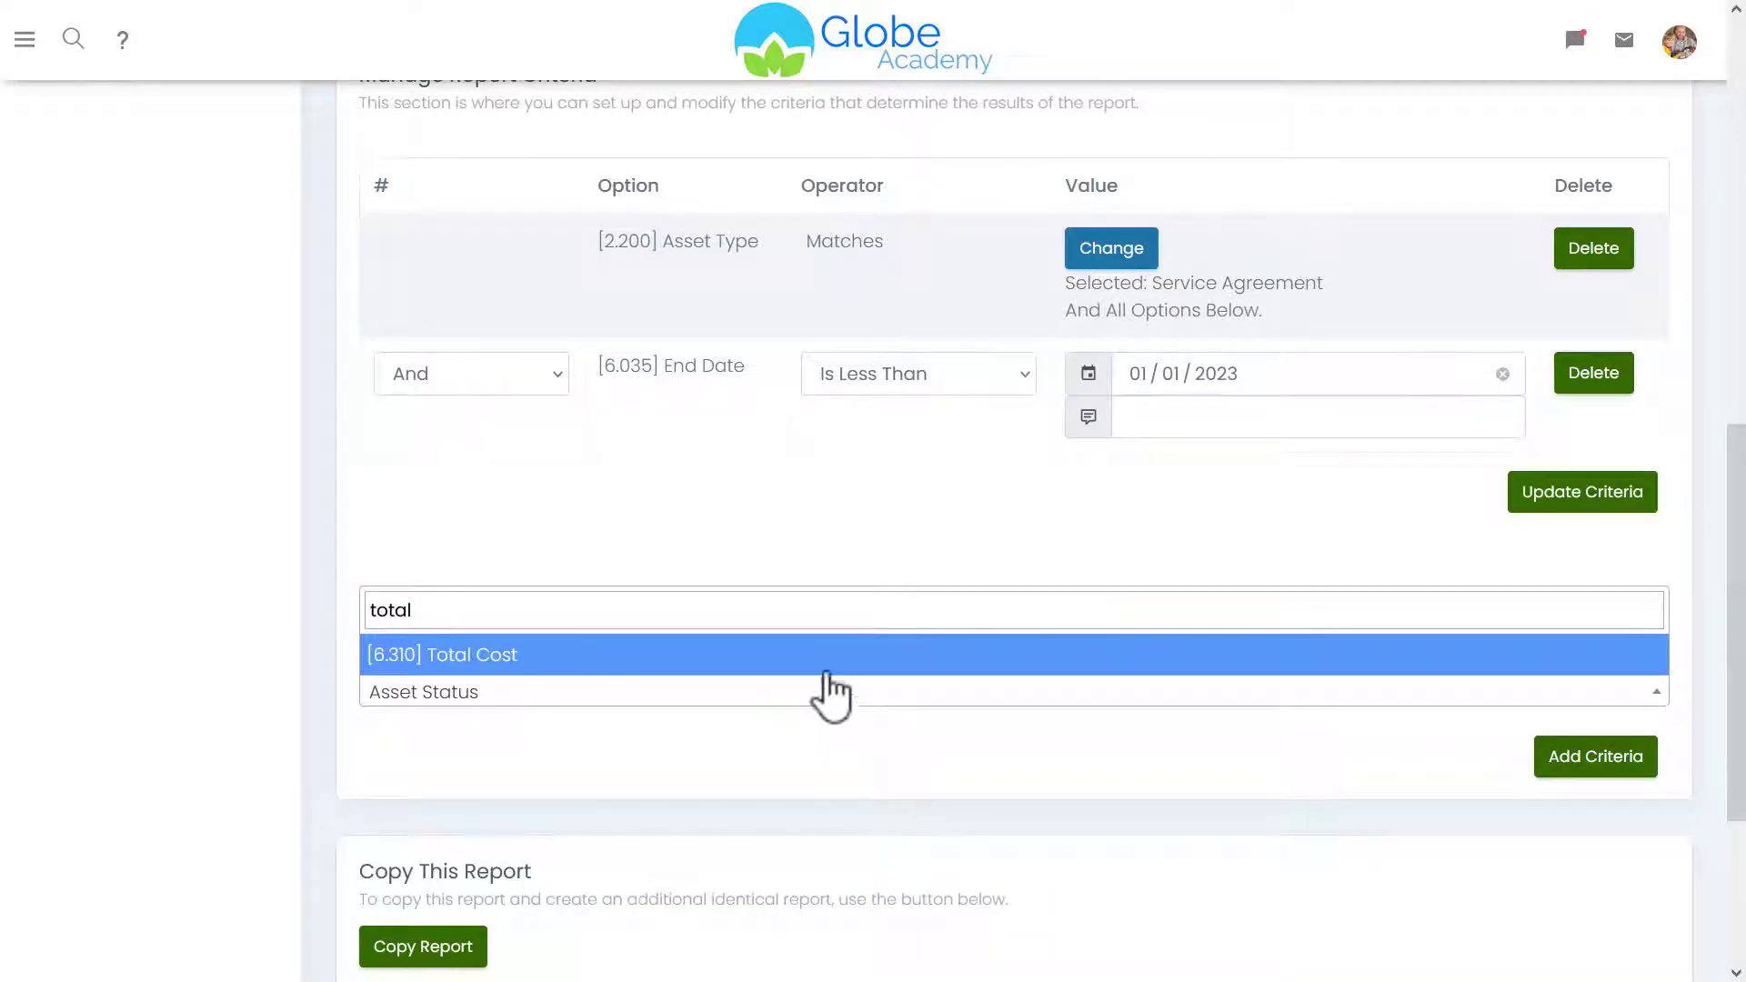
{"action": "left_click", "coordinate": [833, 662]}
{"action": "left_click", "coordinate": [1606, 791]}
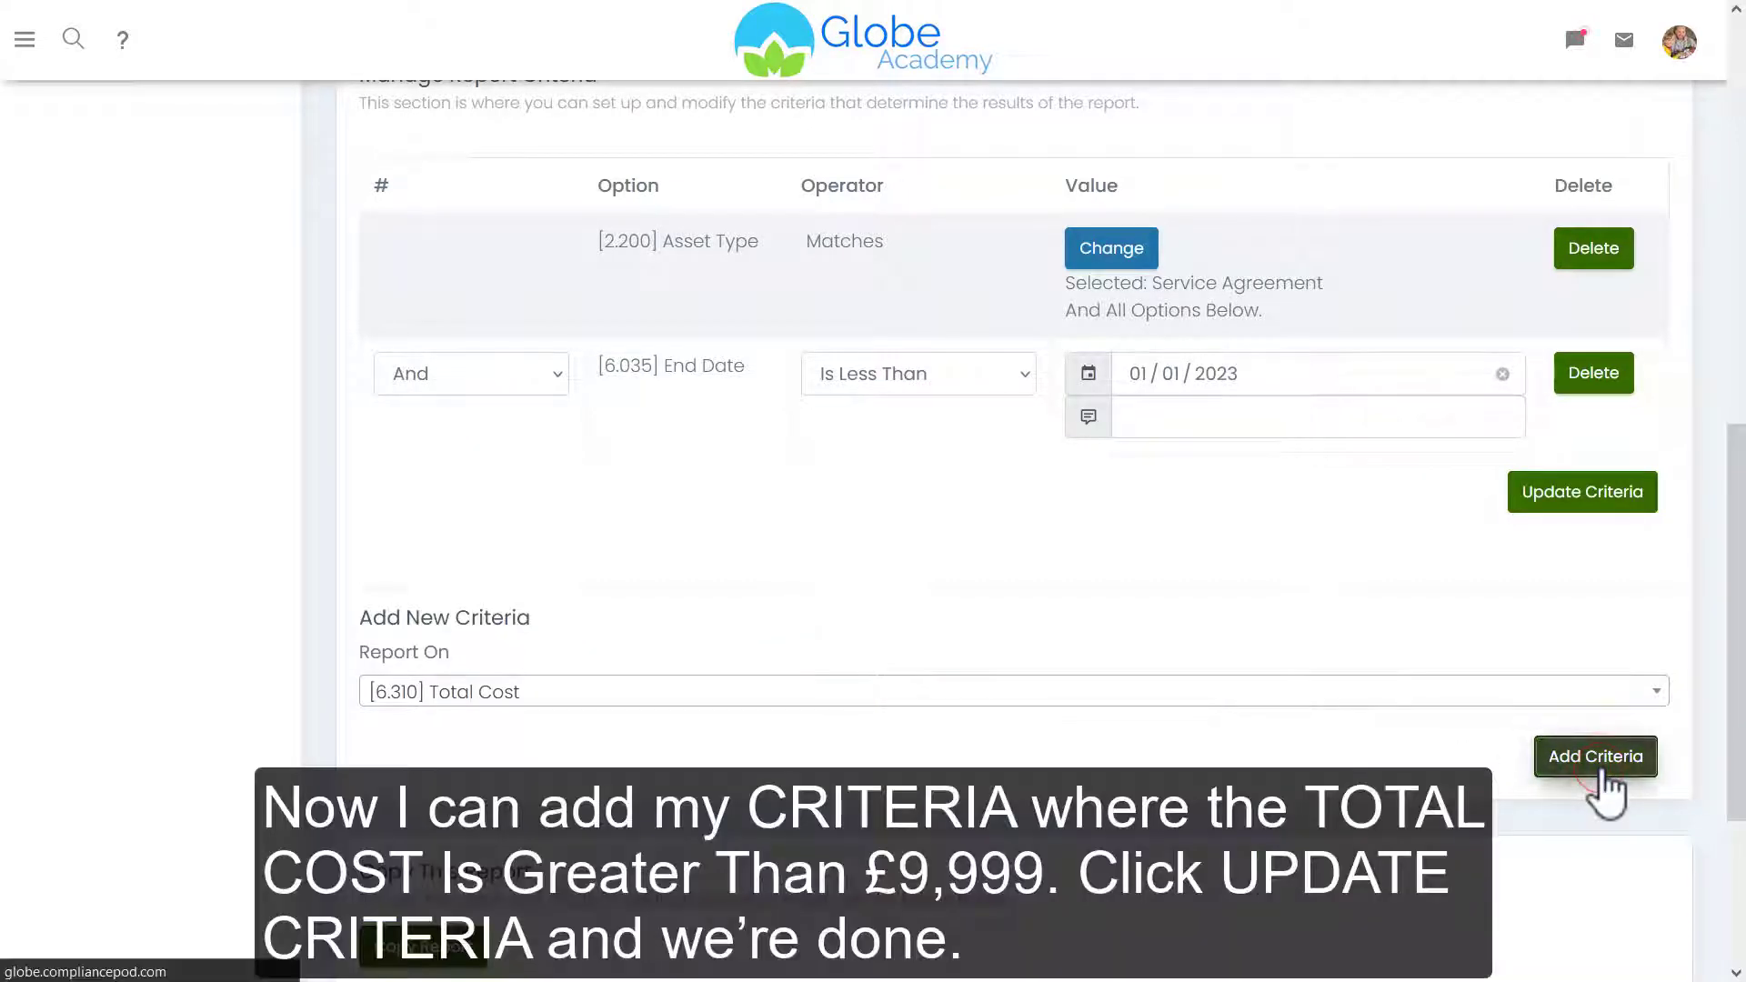
{"action": "scroll", "coordinate": [1739, 338], "scroll_direction": "down", "scroll_amount": 10}
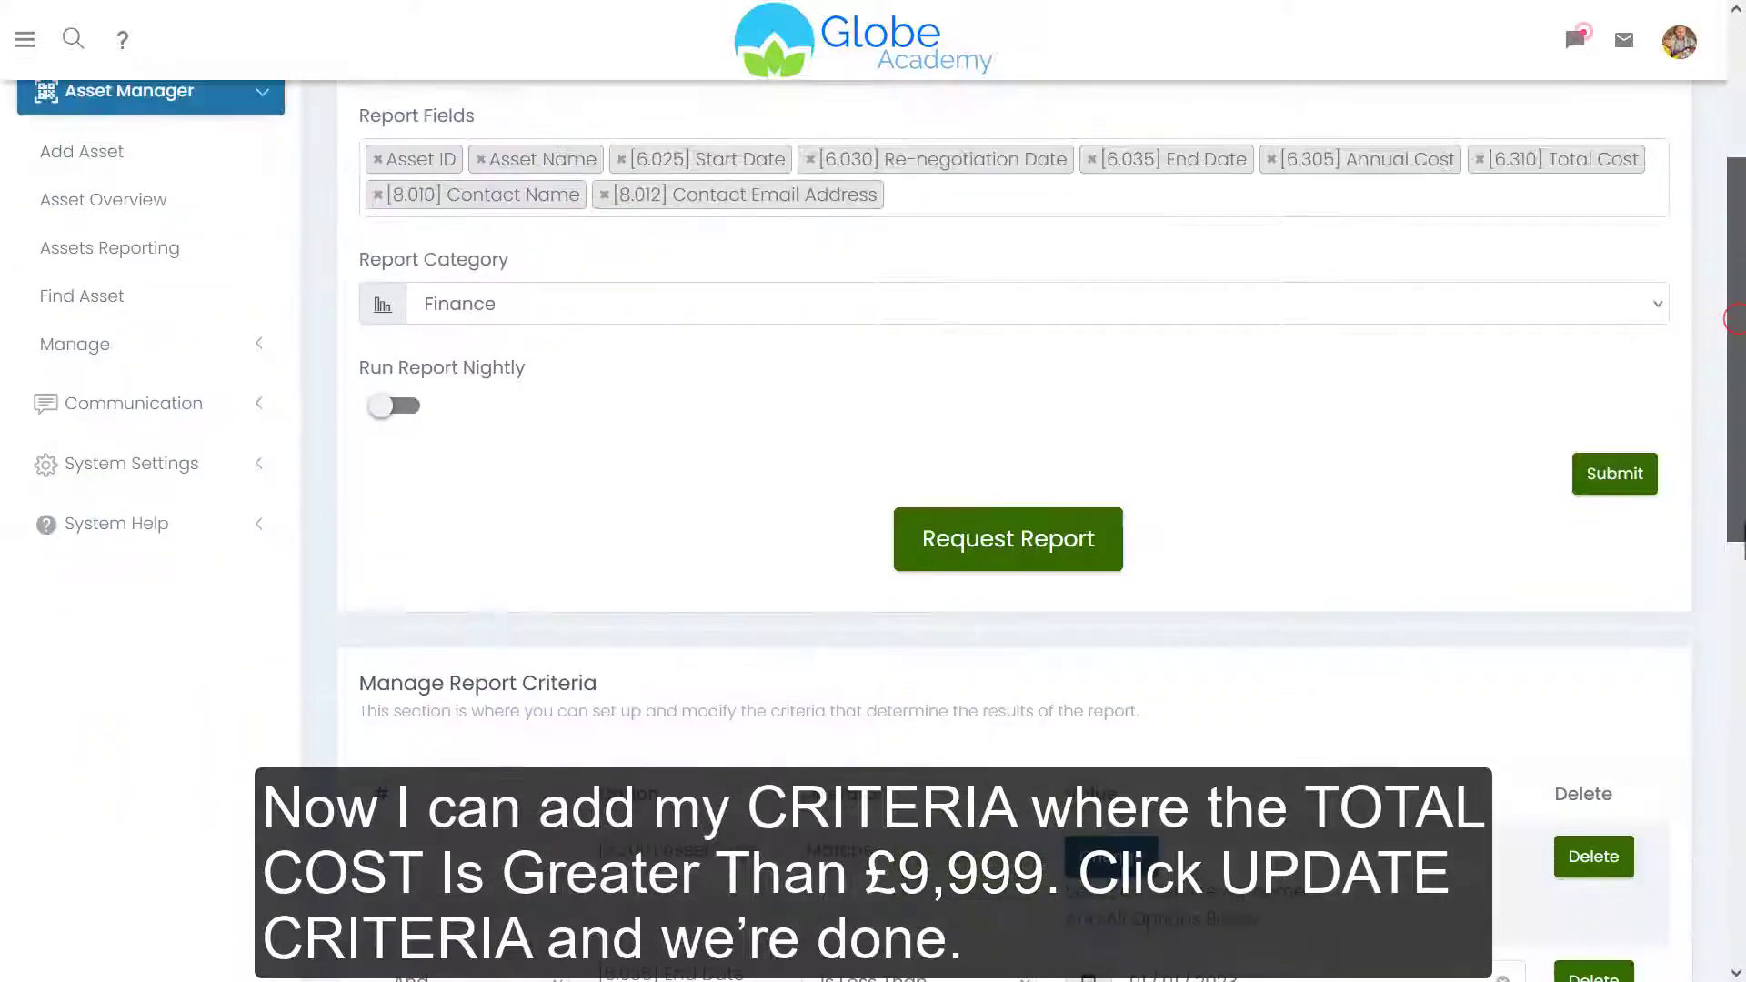
Set the [6.310] Total Cost criterion to Is Greater Than £9999, save the updated criteria and request the report.
{"action": "left_click", "coordinate": [986, 438]}
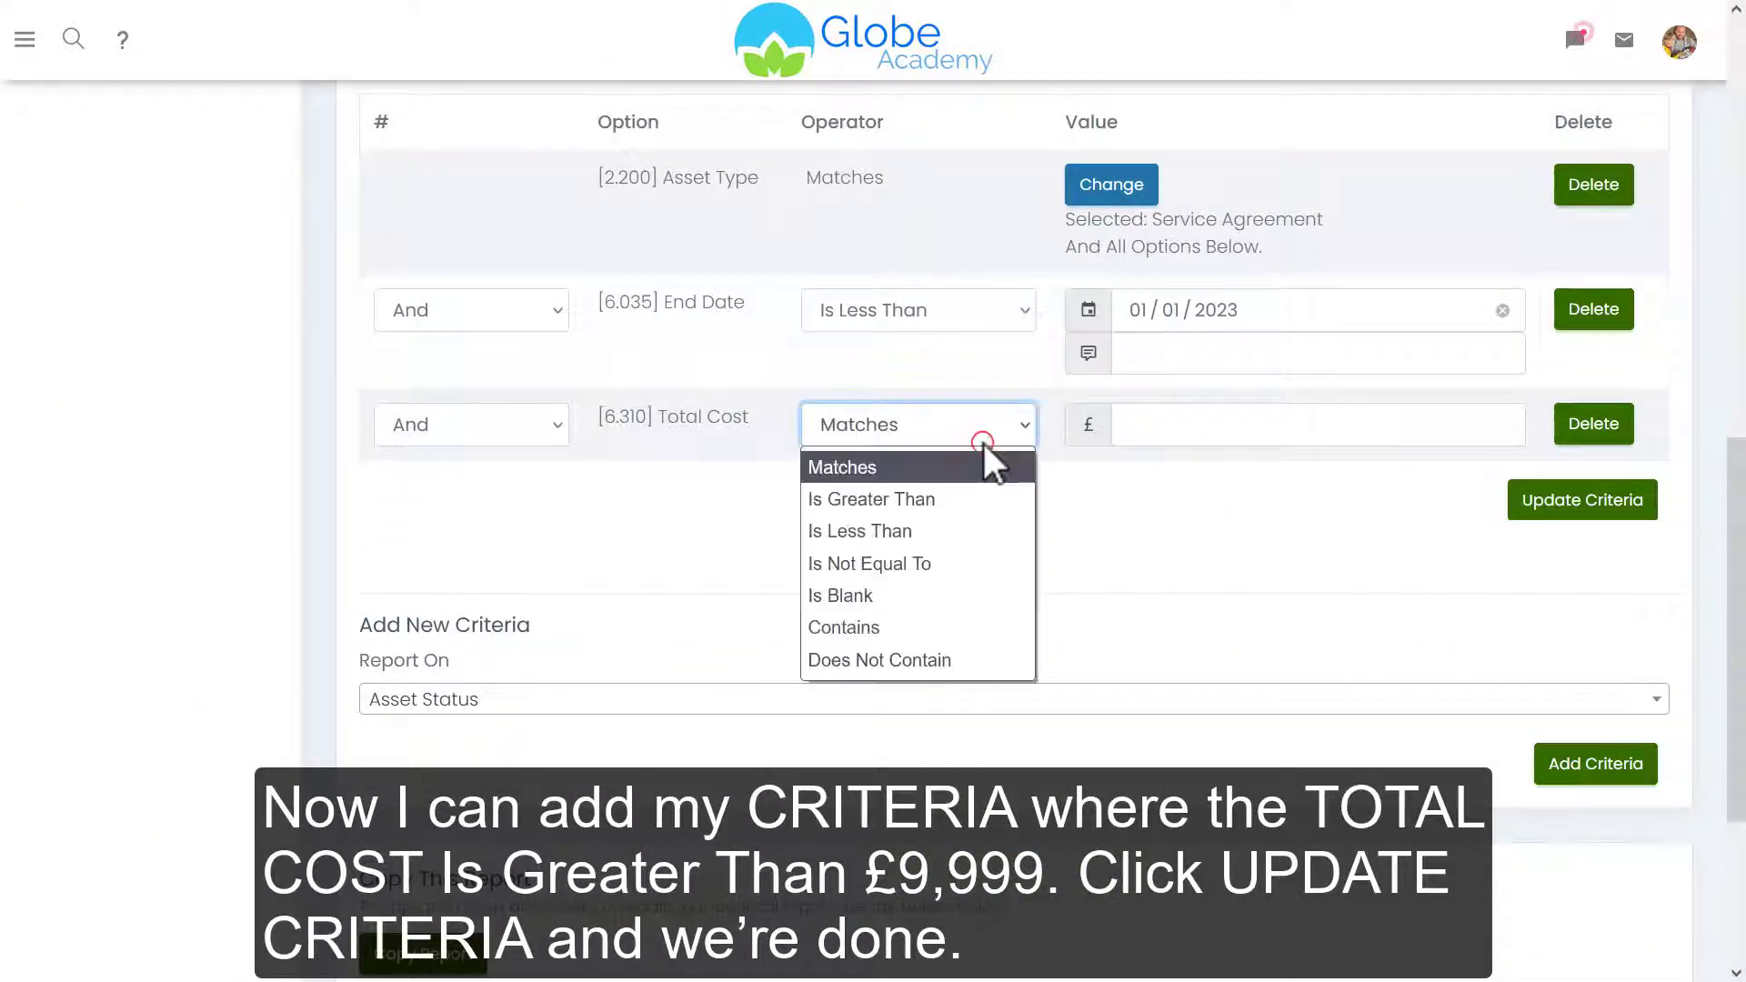
{"action": "left_click", "coordinate": [960, 499]}
{"action": "left_click", "coordinate": [1193, 423]}
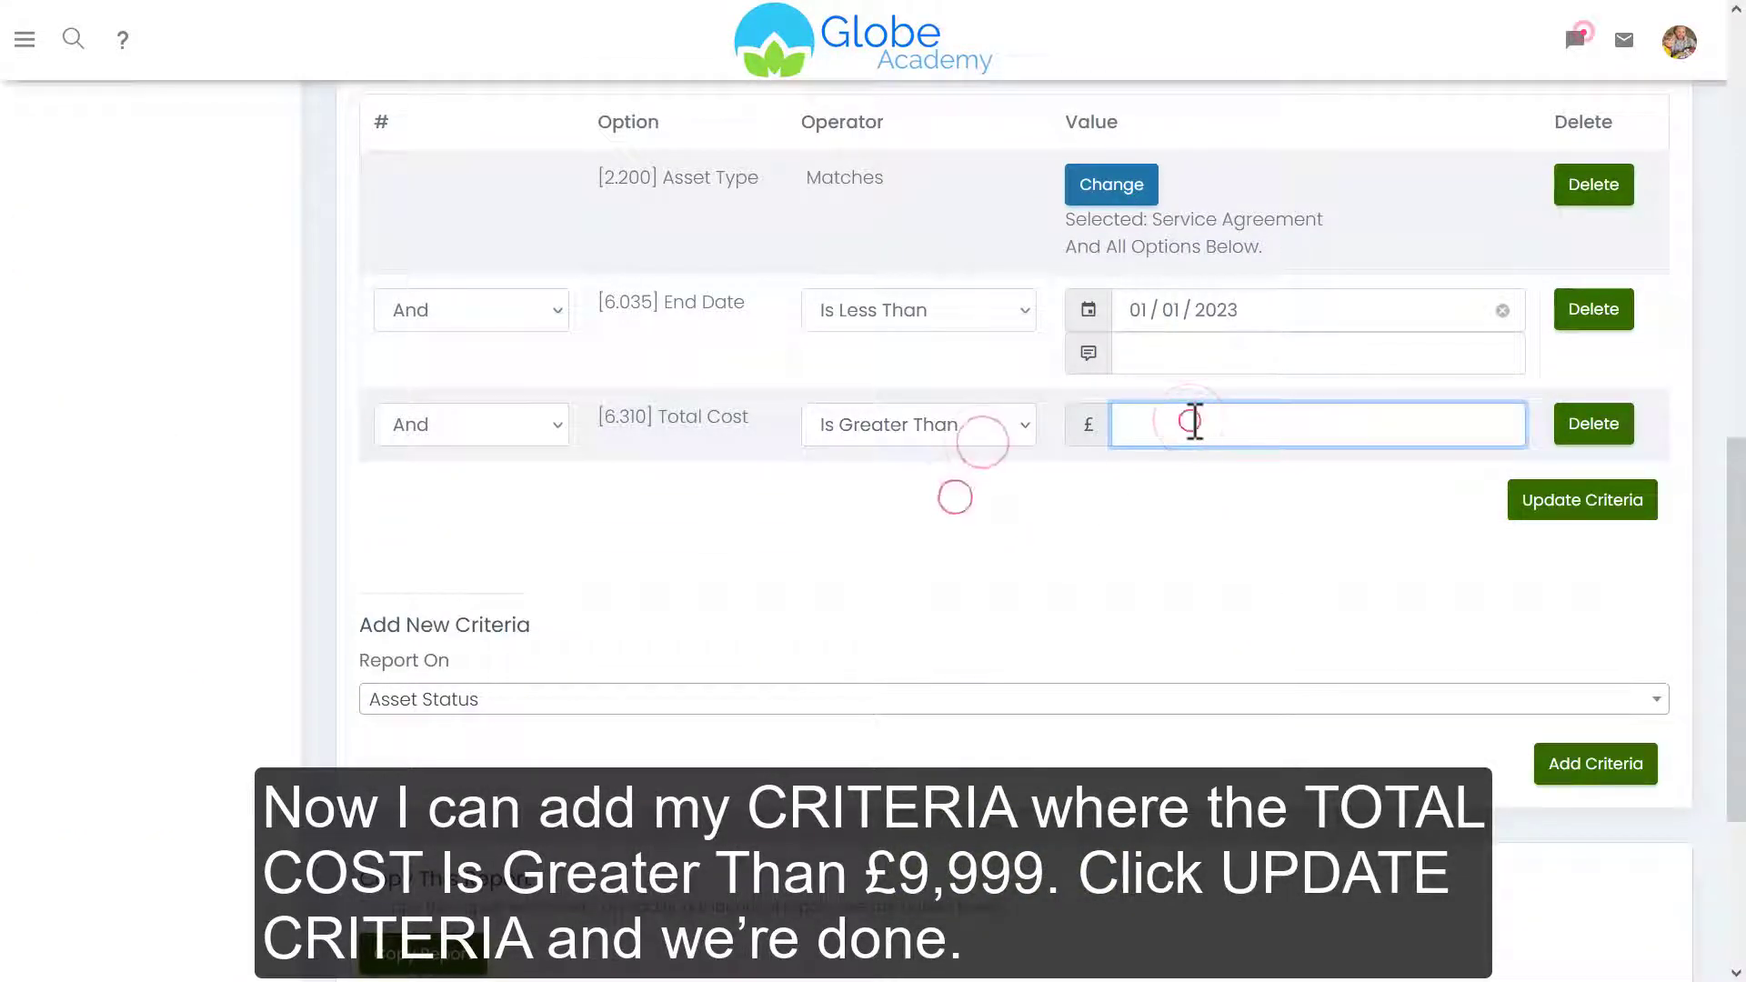
{"action": "type", "text": "9999"}
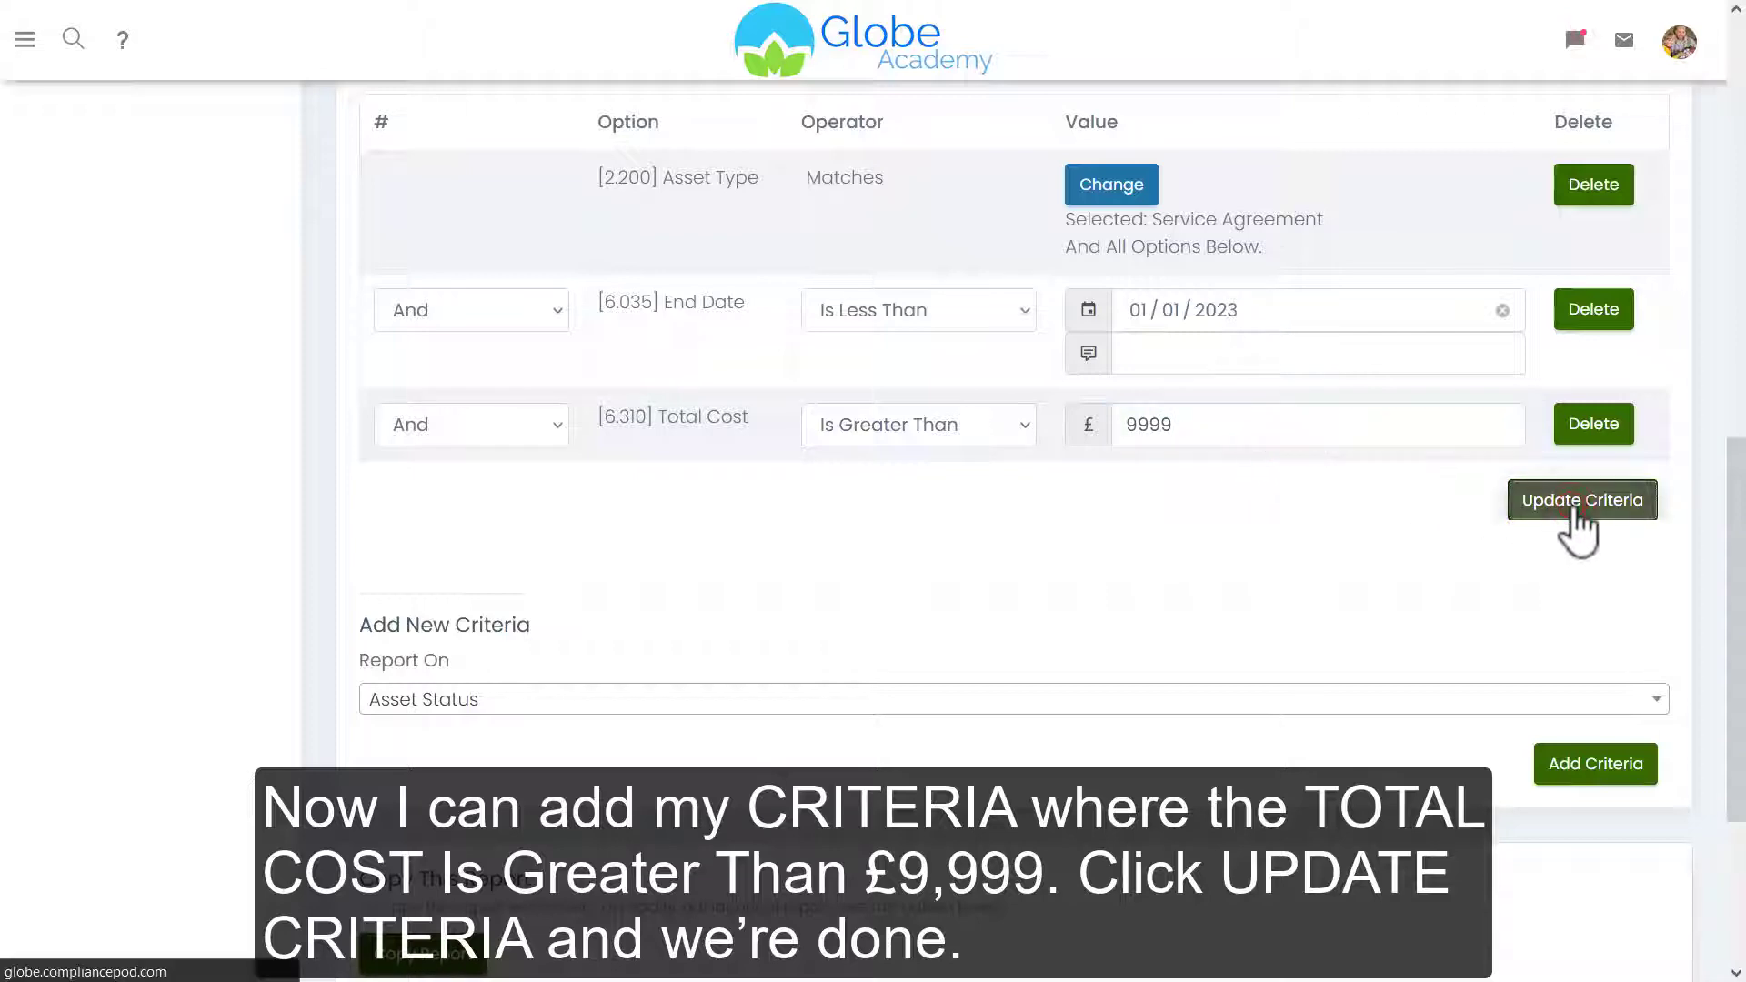
{"action": "left_click", "coordinate": [1580, 501]}
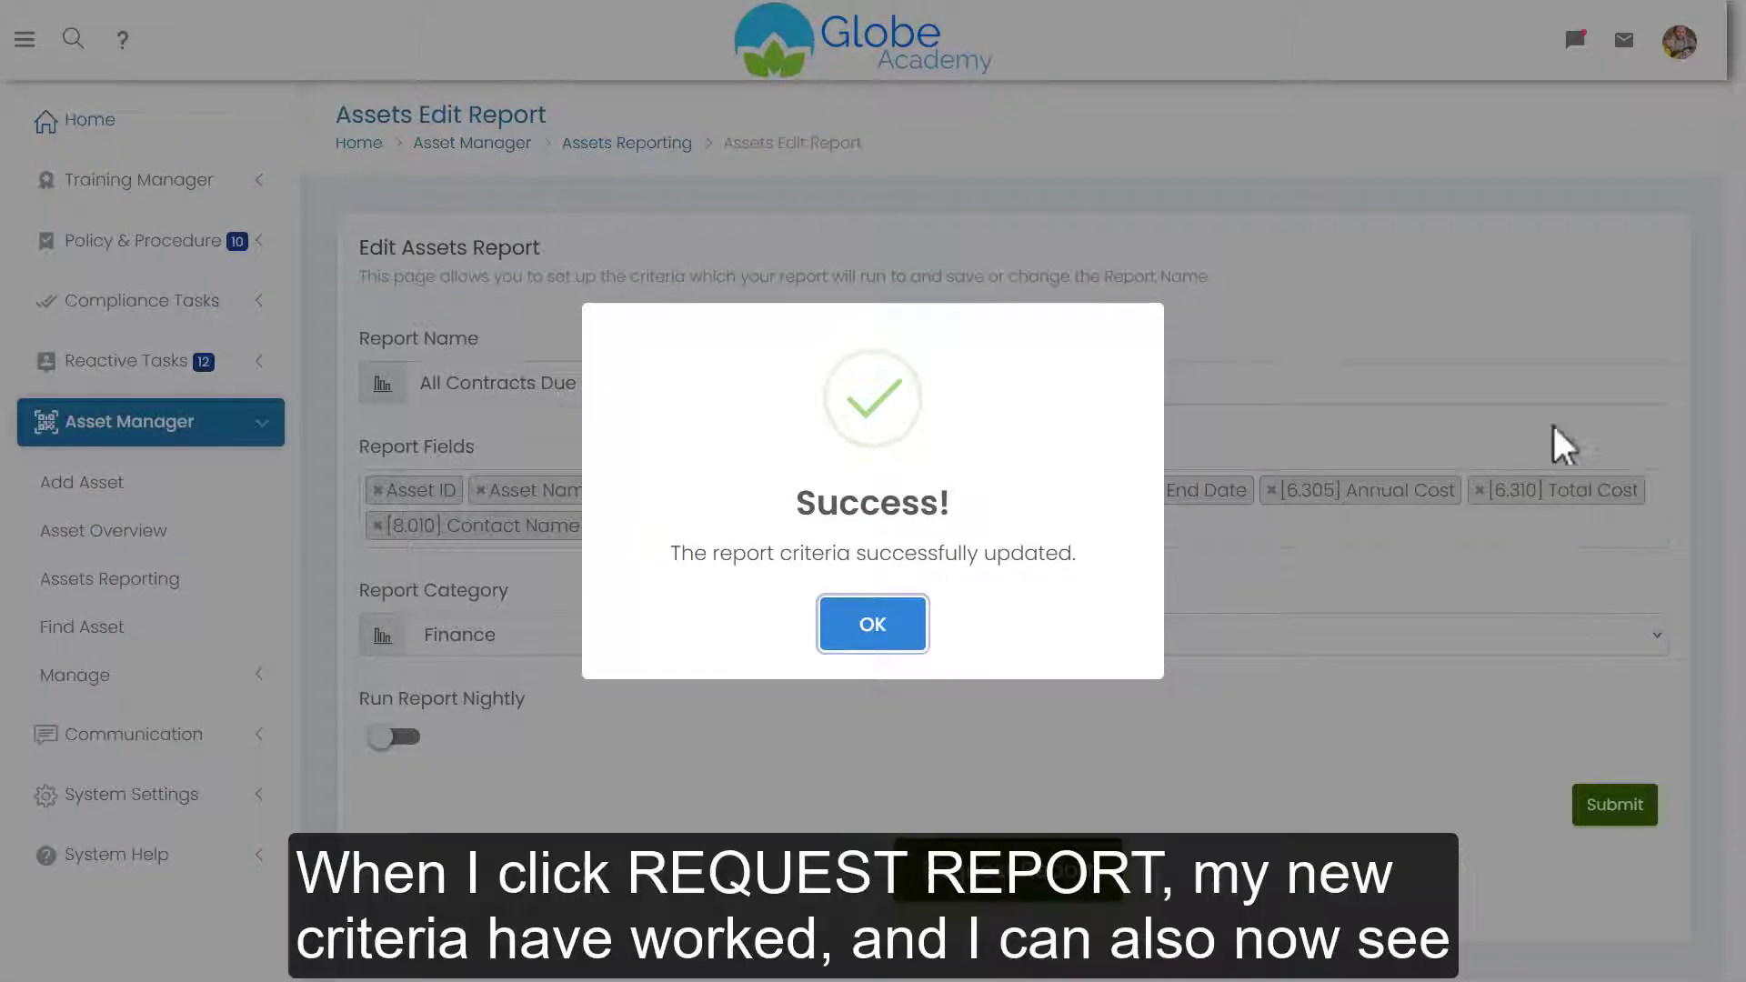
{"action": "left_click", "coordinate": [1533, 338]}
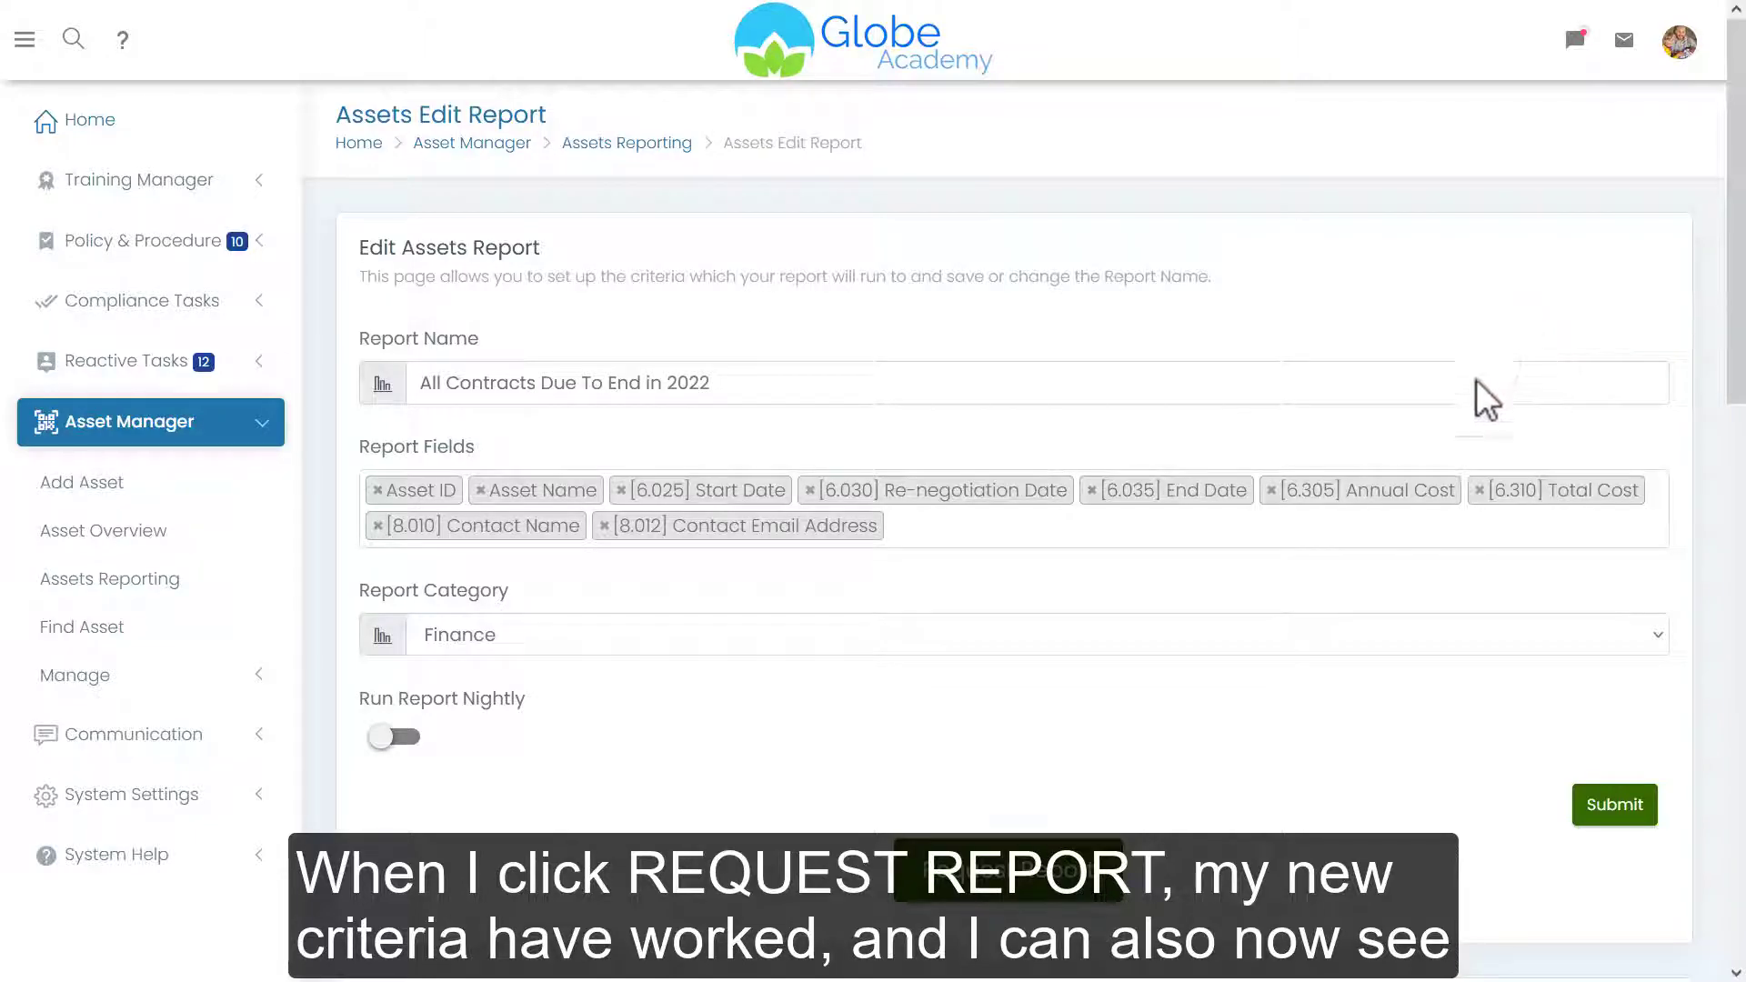
{"action": "left_click", "coordinate": [1044, 894]}
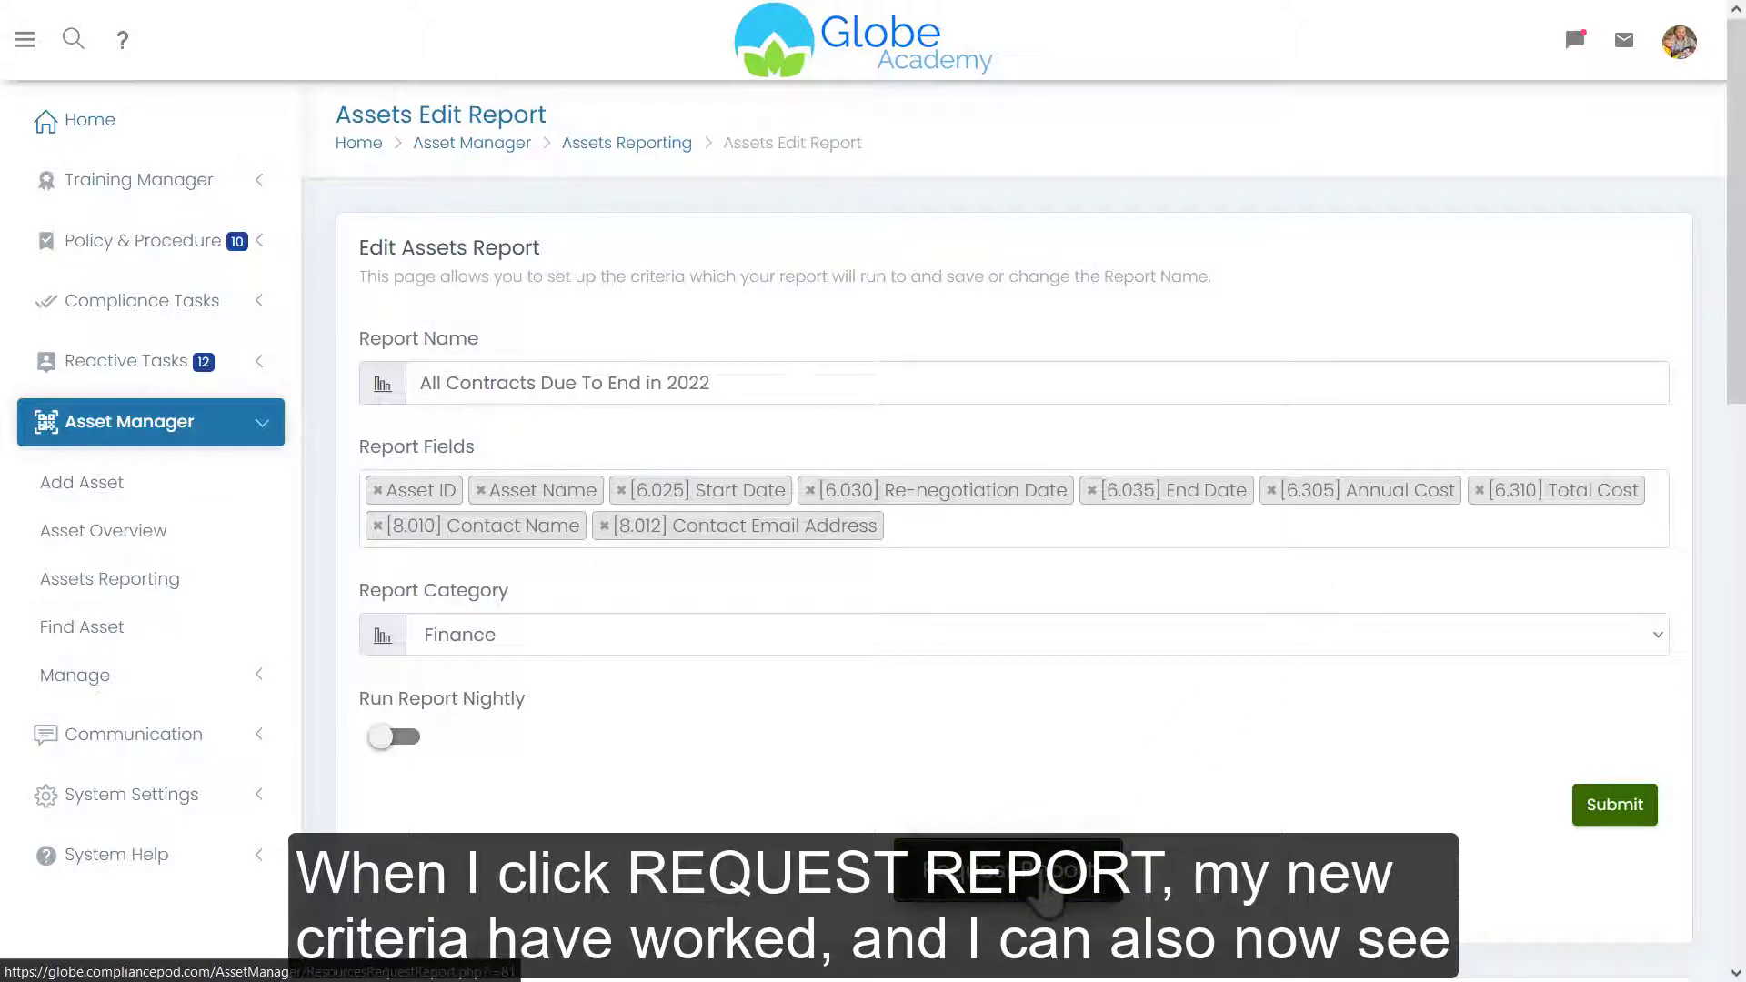